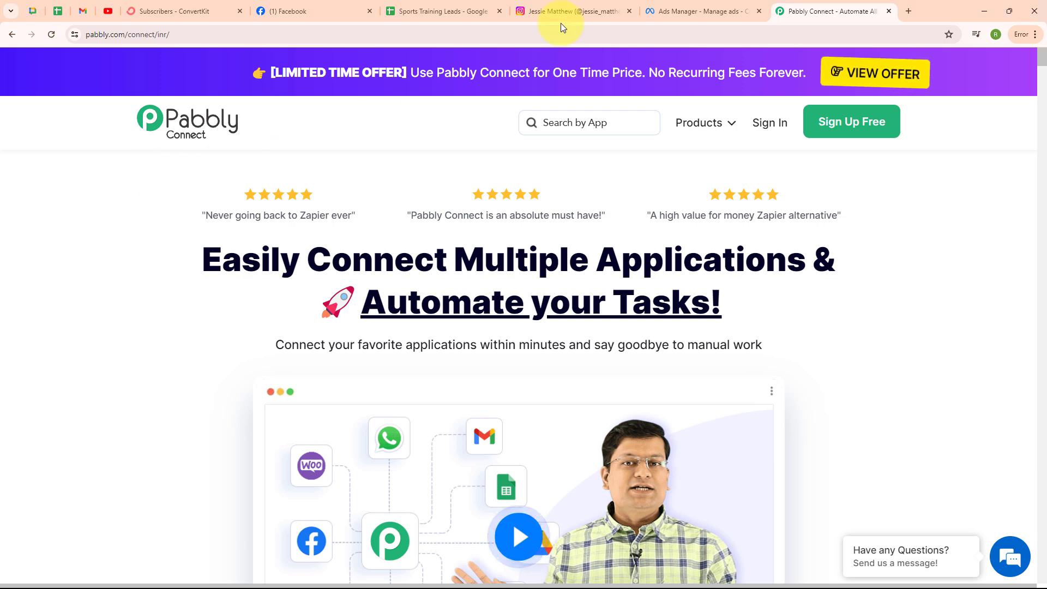
Step: Compare the Instagram profile with the Sports Elite Training Centre Facebook Page name
{"action": "left_click", "coordinate": [593, 8]}
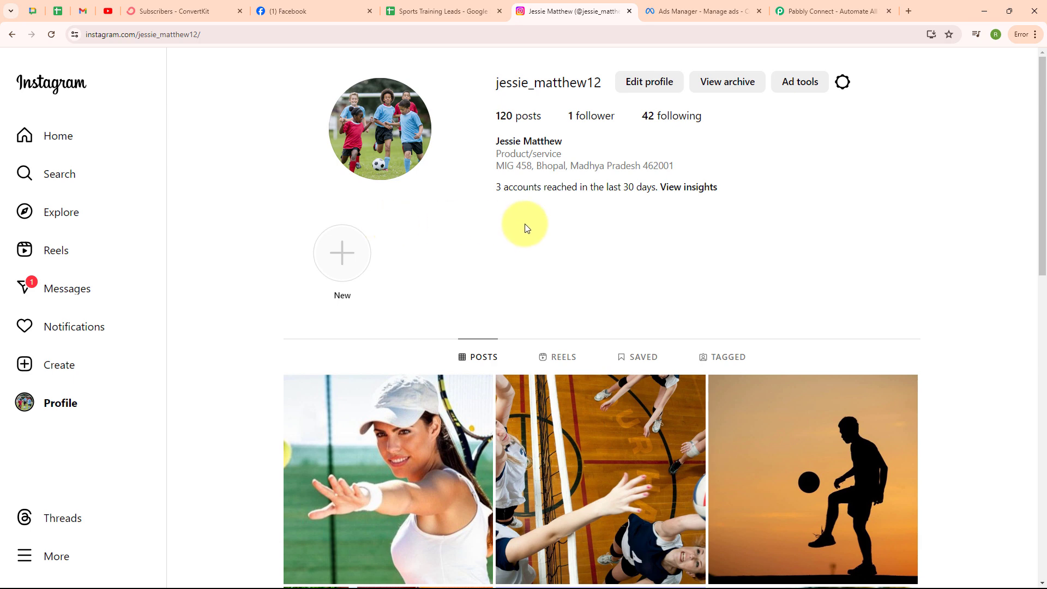
{"action": "left_click", "coordinate": [308, 11]}
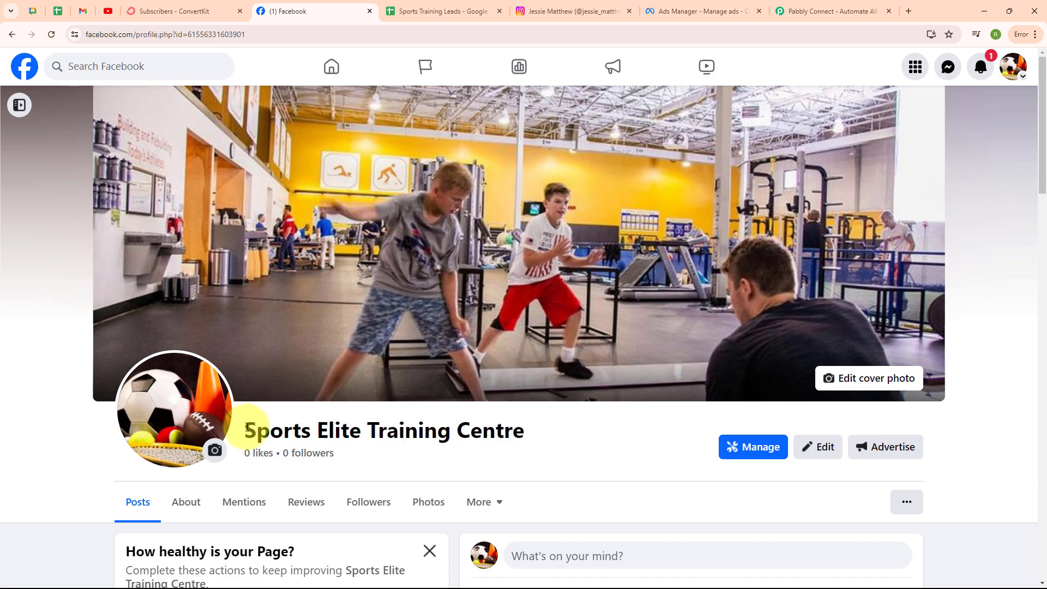
{"action": "left_click_drag", "start_coordinate": [258, 431], "coordinate": [561, 430]}
{"action": "left_click", "coordinate": [589, 414]}
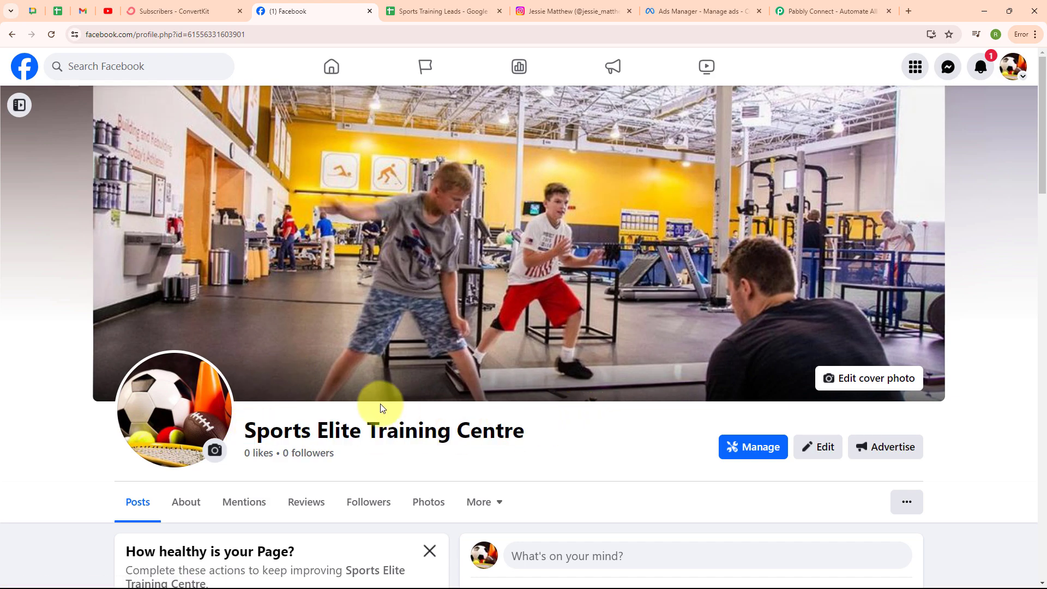
Step: Confirm under Page Settings > Linked accounts that Instagram is connected, then return to the Instagram profile
{"action": "left_click", "coordinate": [19, 104]}
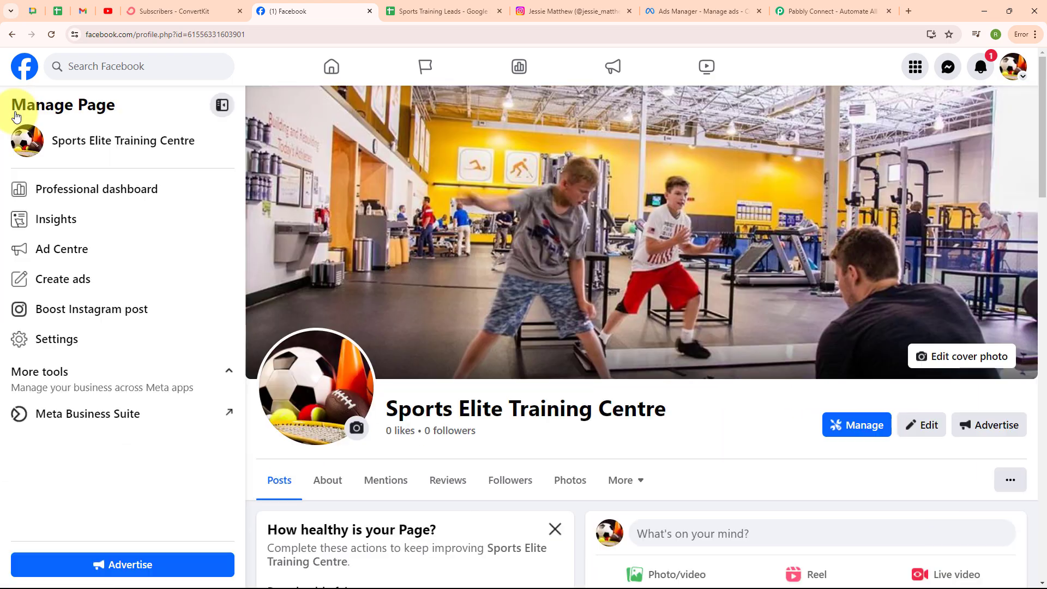
{"action": "left_click", "coordinate": [56, 343]}
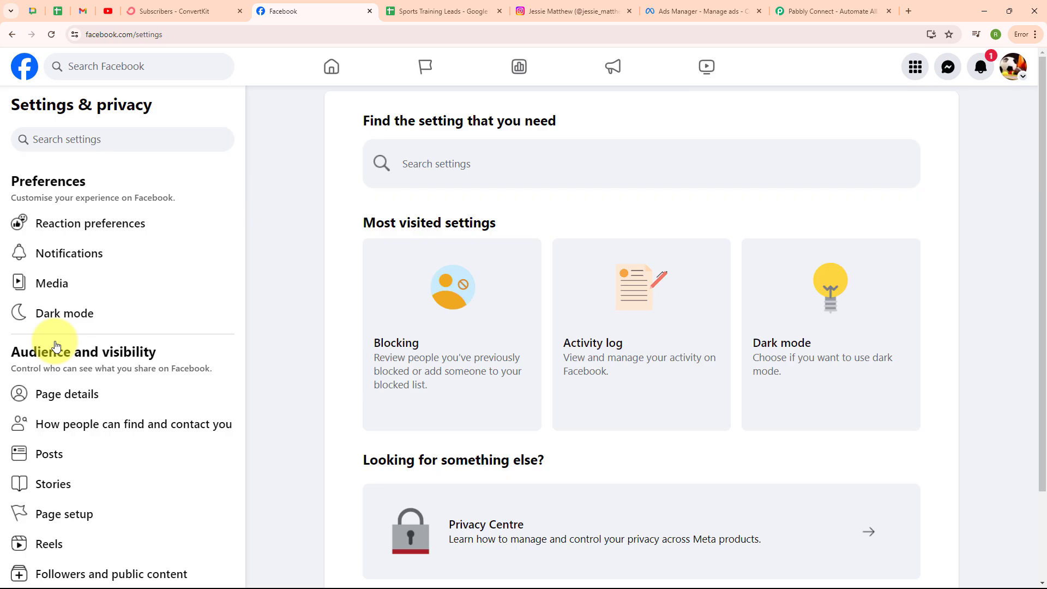
{"action": "scroll", "coordinate": [161, 313], "scroll_direction": "down", "scroll_amount": 7}
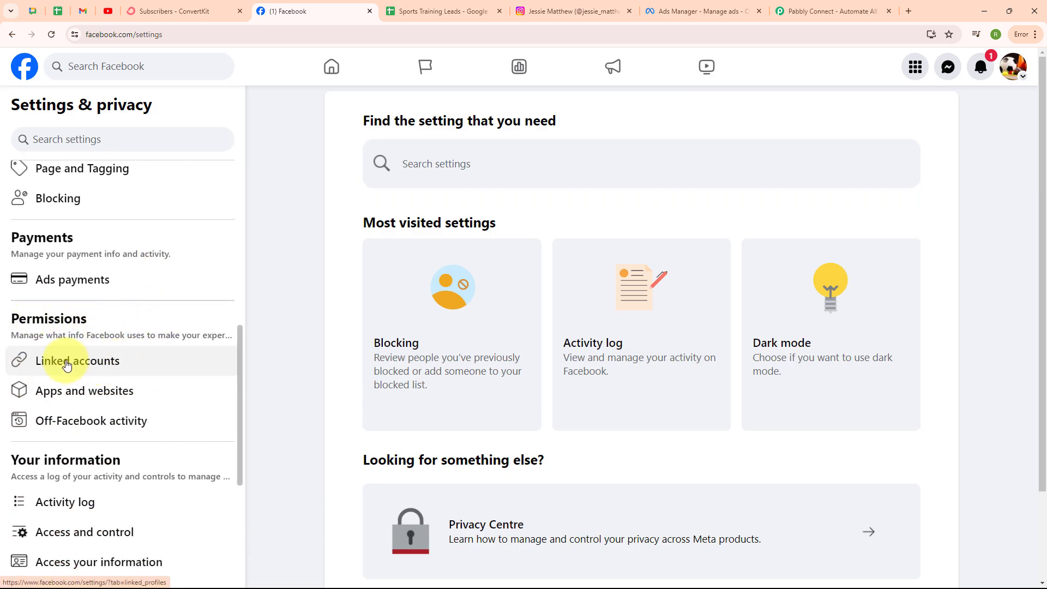
{"action": "left_click", "coordinate": [67, 365]}
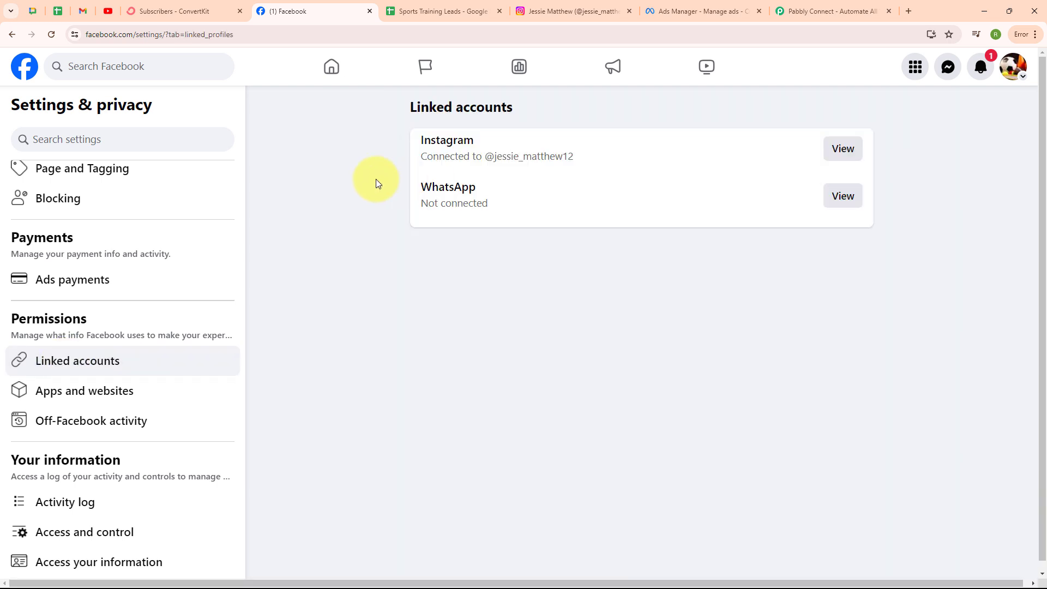
{"action": "left_click", "coordinate": [843, 156]}
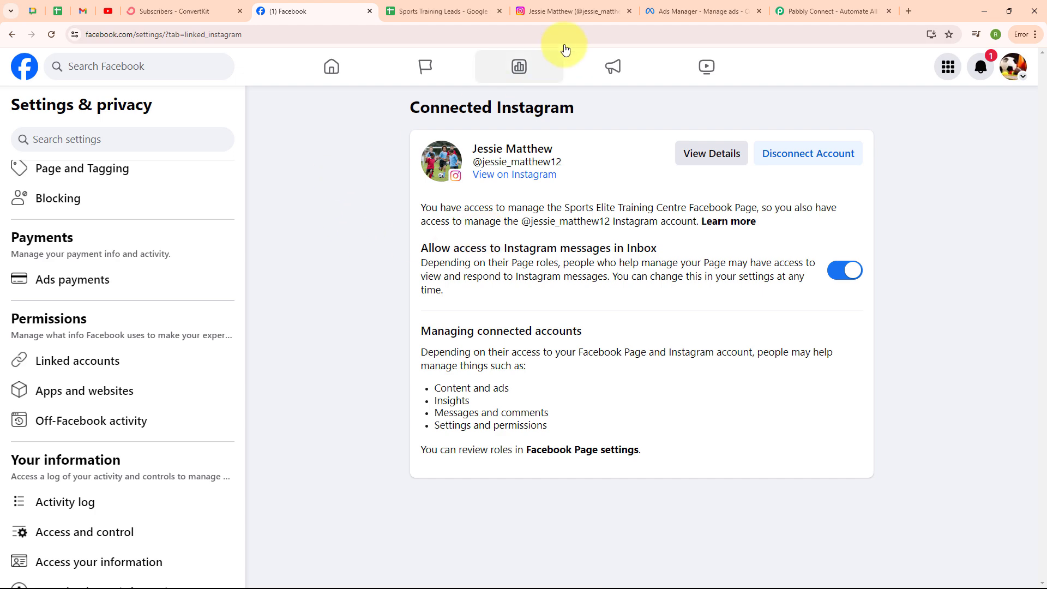
{"action": "left_click", "coordinate": [603, 9]}
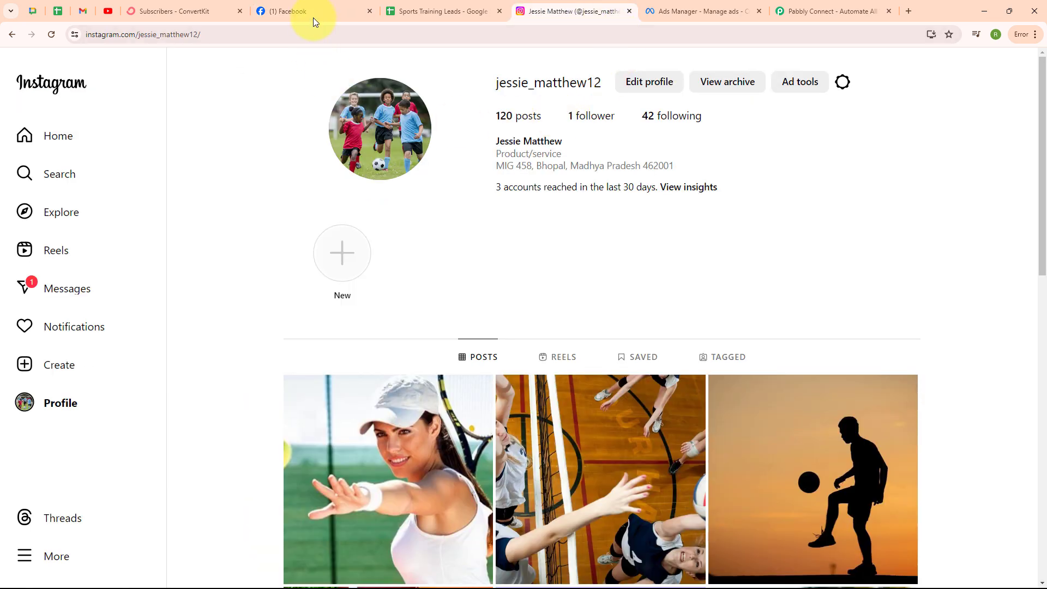
Step: Review the New Leads Campaign for Course ad in Ads Manager, then show the Sports Training Leads sheet
{"action": "left_click", "coordinate": [686, 6]}
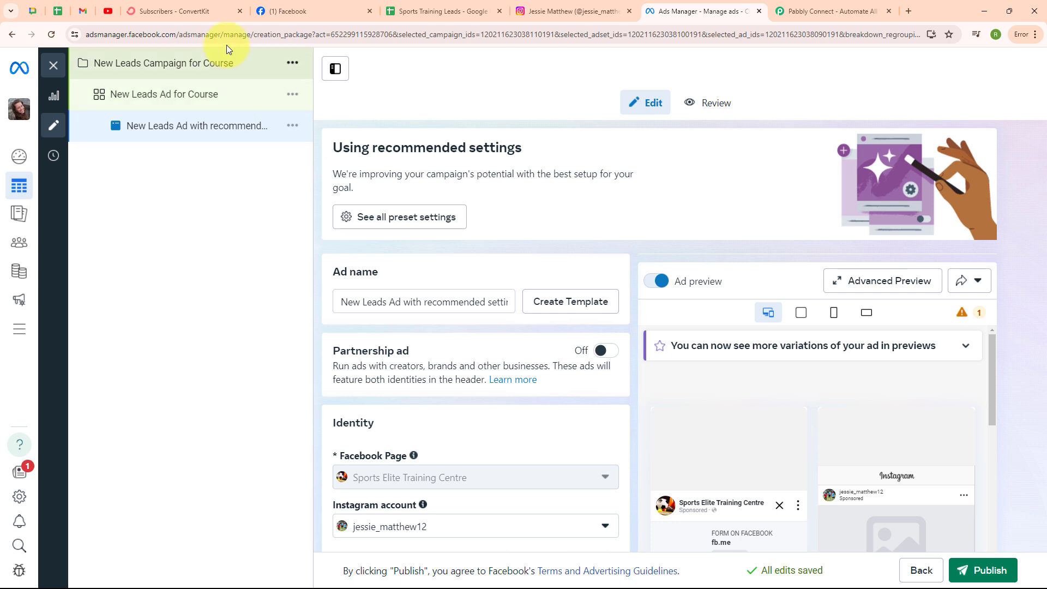
{"action": "mouse_move", "coordinate": [200, 4]}
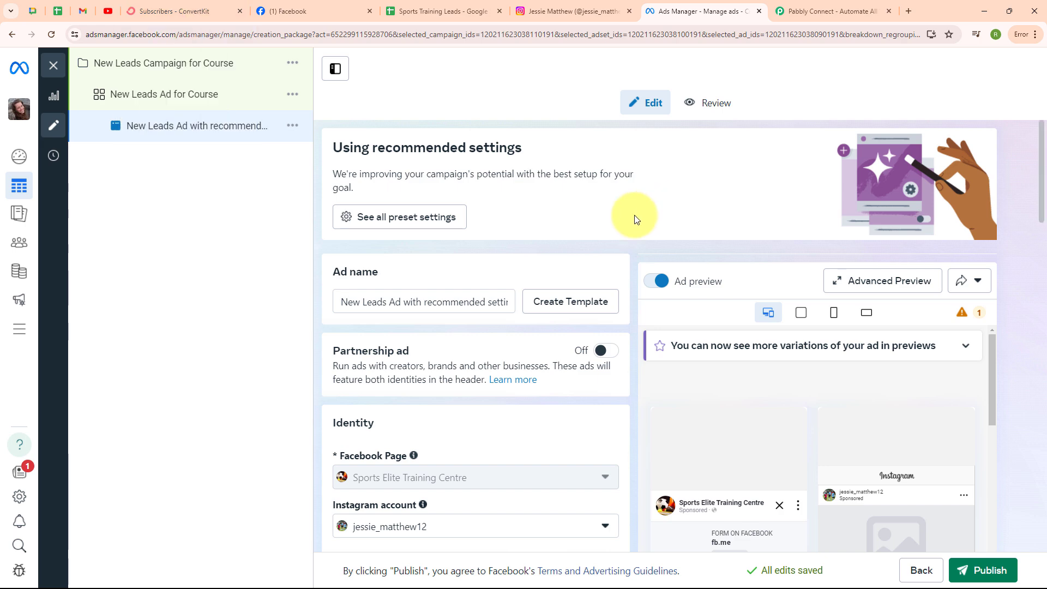
{"action": "left_click", "coordinate": [442, 5]}
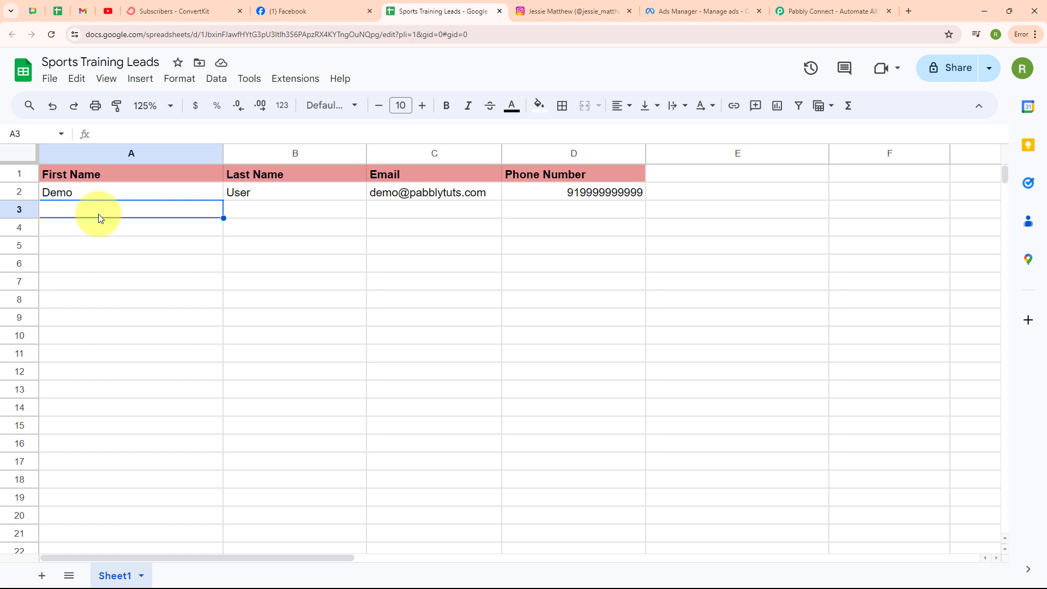
Step: Switch to the ConvertKit subscribers page listing the two confirmed subscribers
{"action": "left_click", "coordinate": [185, 6]}
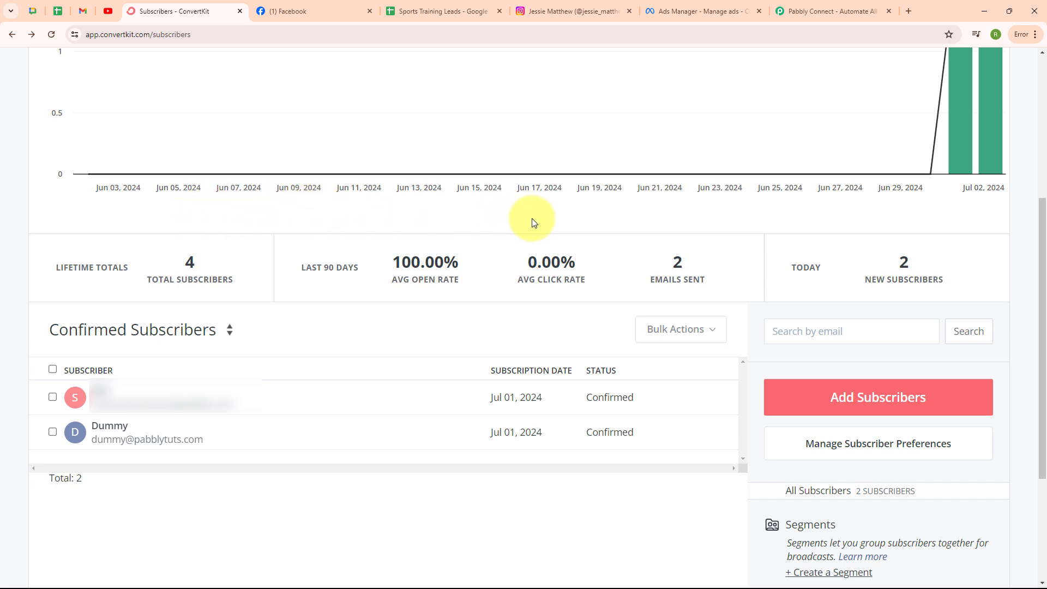
Step: Switch back to the Pabbly Connect landing page
{"action": "left_click", "coordinate": [823, 9]}
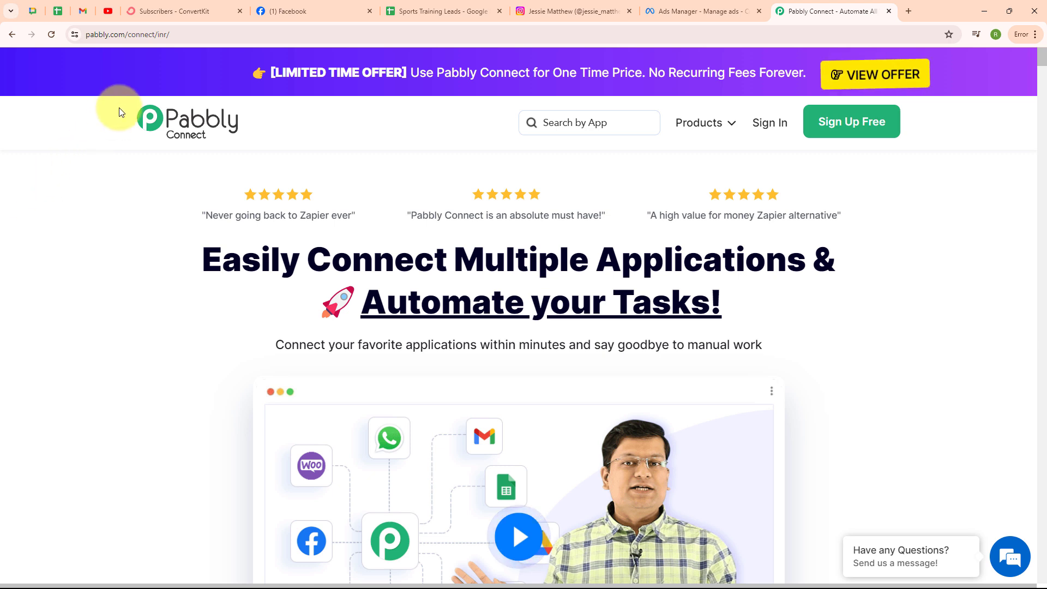
Step: Sign in and launch Pabbly Connect from All Pabbly Apps, reaching the dashboard with 9997 tasks
{"action": "left_click", "coordinate": [210, 35]}
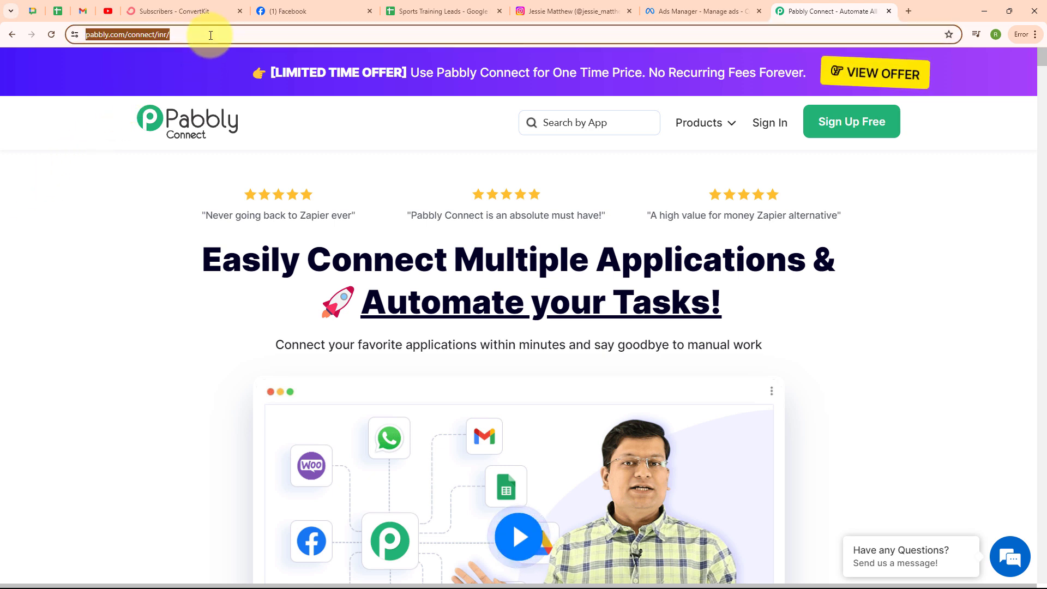
{"action": "left_click", "coordinate": [201, 178]}
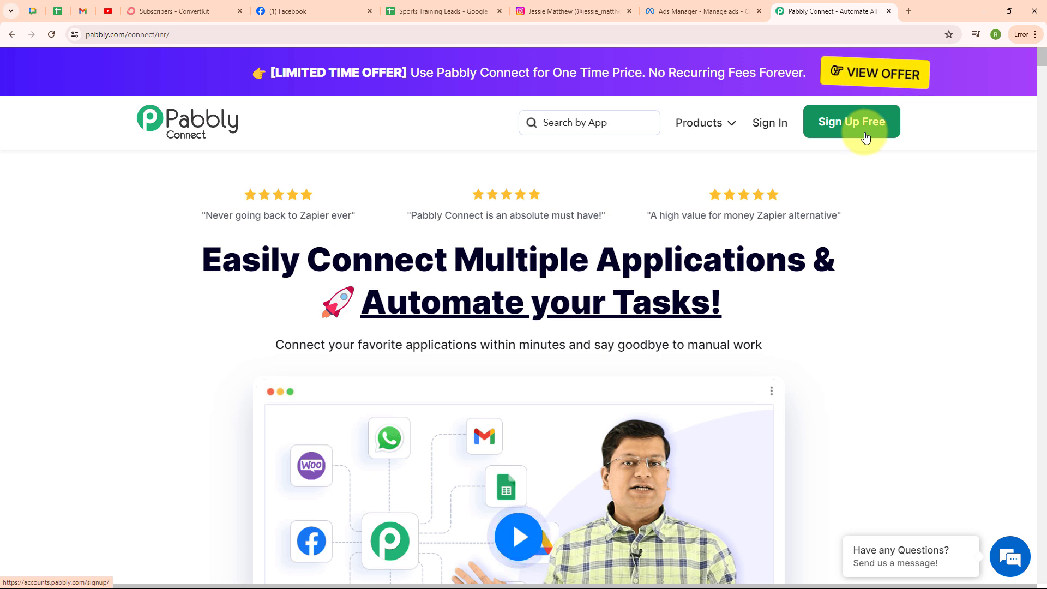
{"action": "left_click", "coordinate": [766, 131]}
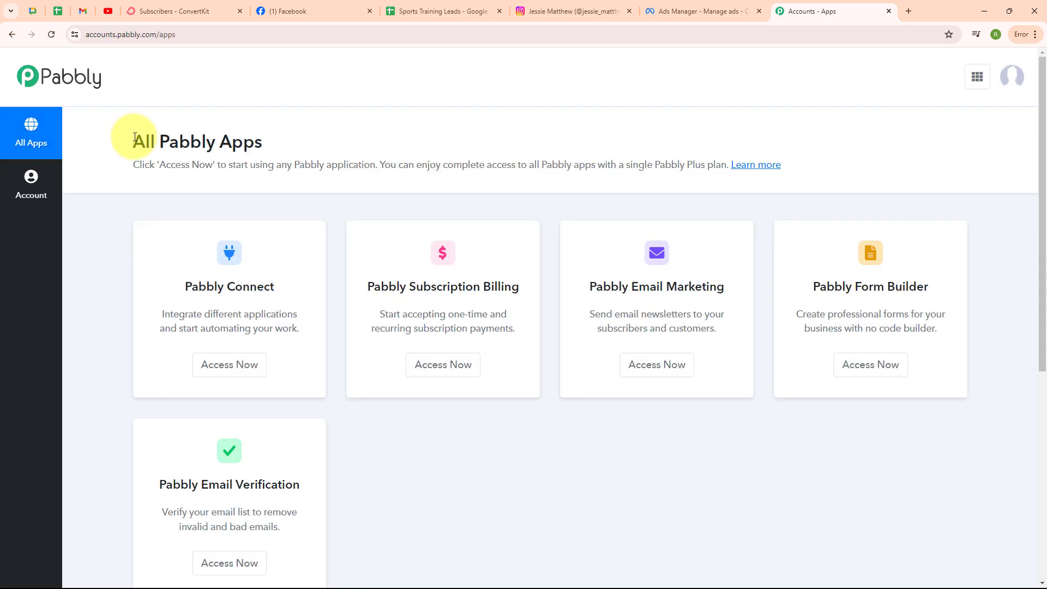
{"action": "left_click_drag", "start_coordinate": [134, 140], "coordinate": [304, 144]}
{"action": "left_click", "coordinate": [309, 146]}
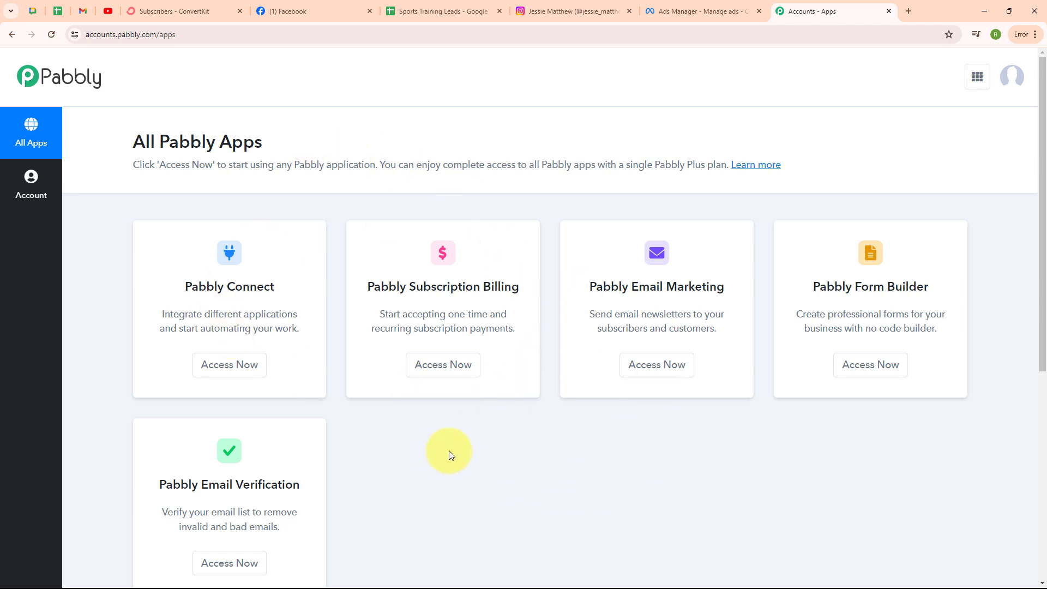
{"action": "left_click", "coordinate": [216, 376]}
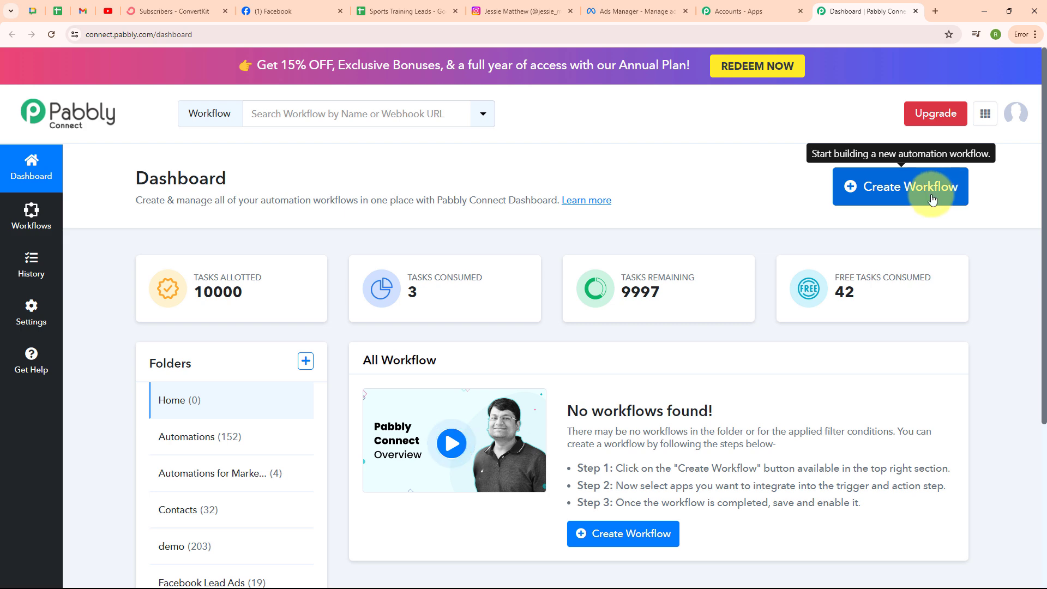
Step: Start a new workflow, paste in its name and file it in the Automations folder
{"action": "left_click", "coordinate": [905, 193]}
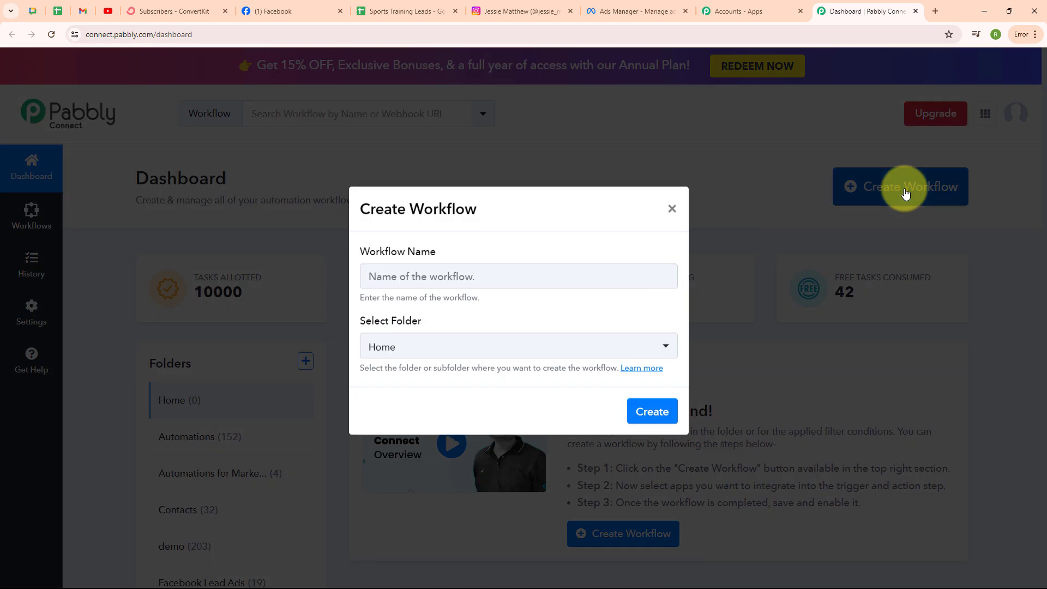
{"action": "left_click", "coordinate": [369, 247]}
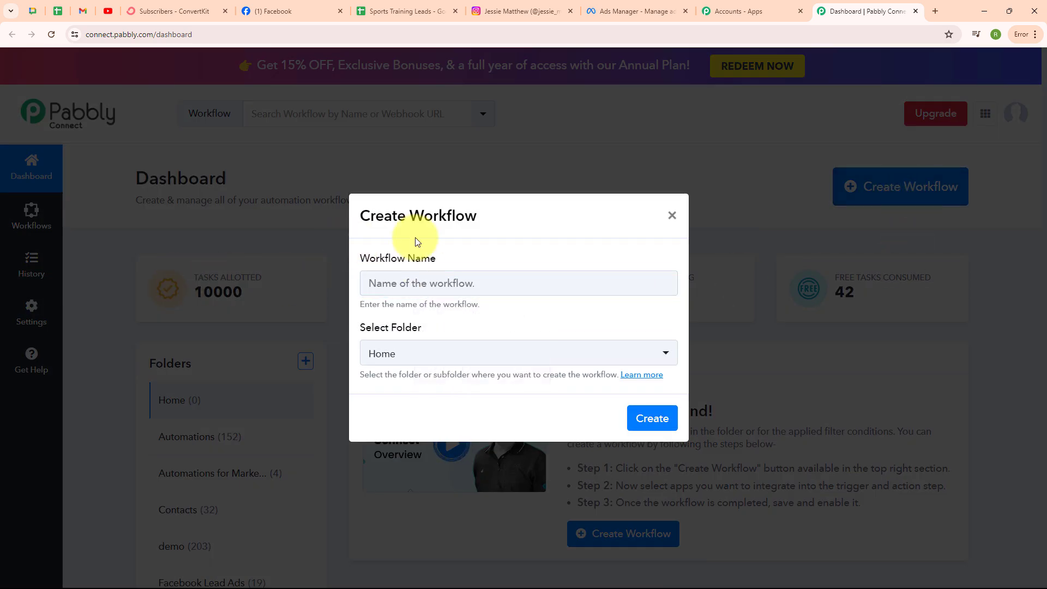
{"action": "left_click", "coordinate": [421, 291]}
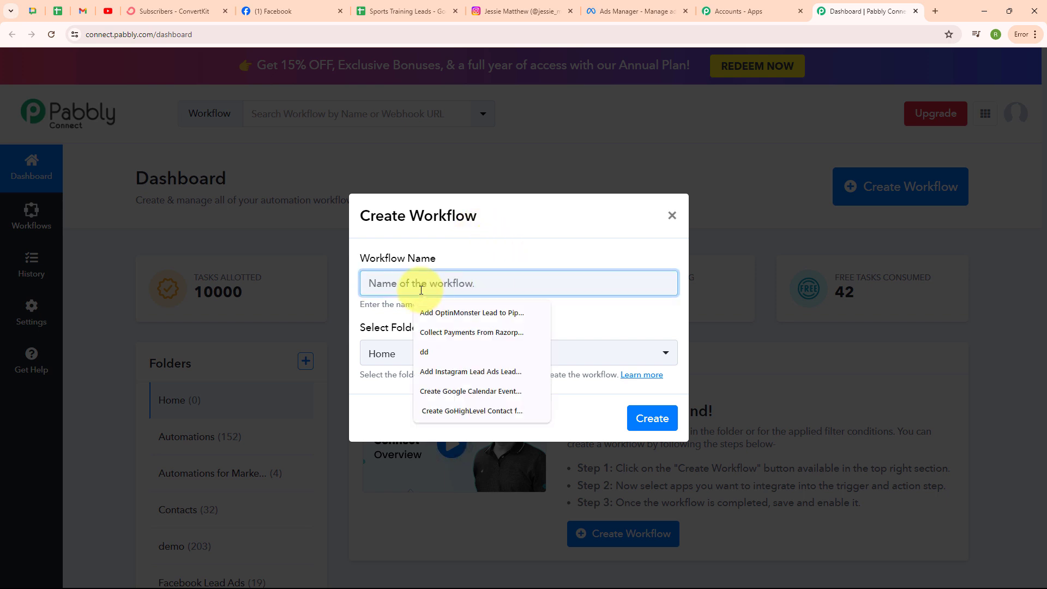
{"action": "key", "text": "ctrl+v"}
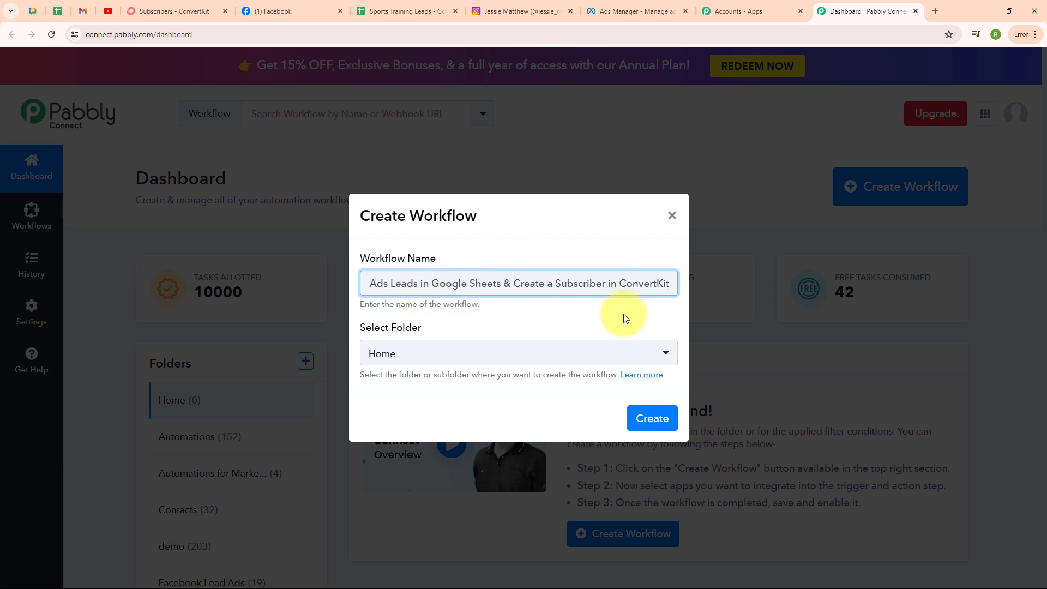
{"action": "left_click", "coordinate": [496, 358]}
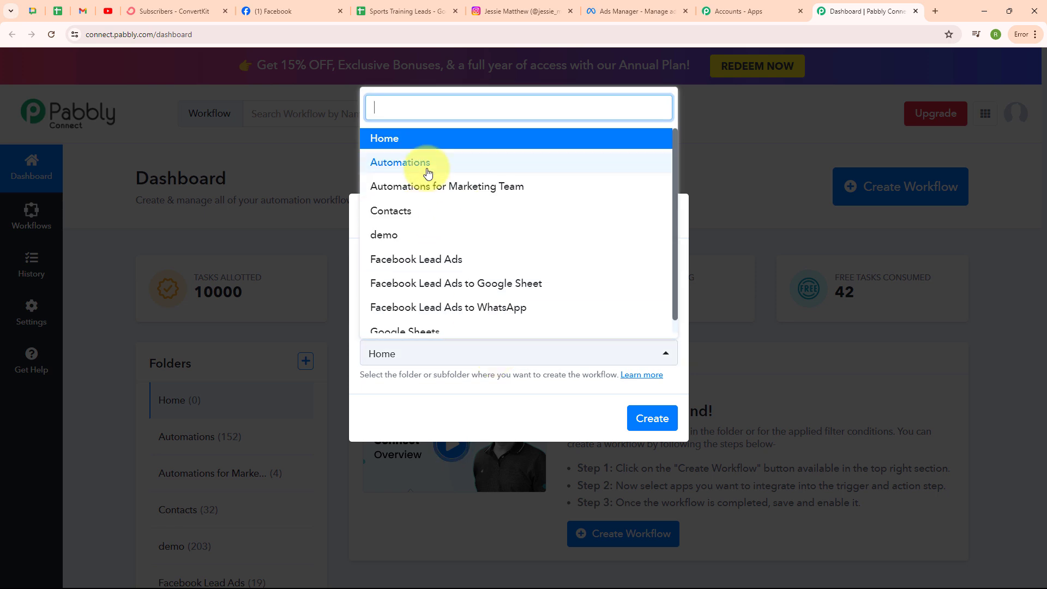
{"action": "left_click", "coordinate": [428, 169]}
Step: Open and read through the Folders help article
{"action": "left_click", "coordinate": [450, 320]}
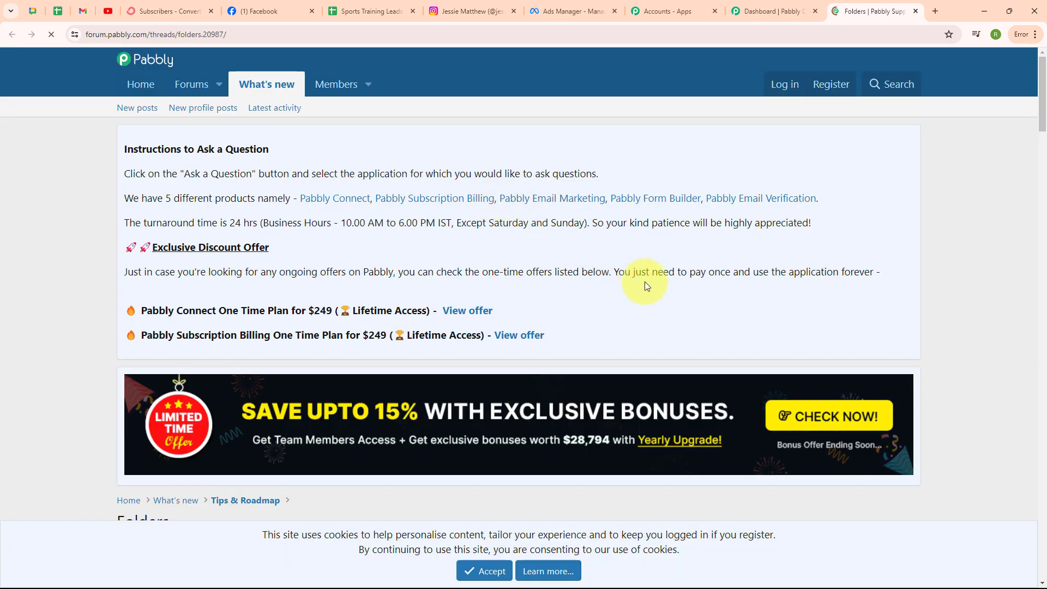
{"action": "scroll", "coordinate": [656, 295], "scroll_direction": "down", "scroll_amount": 7}
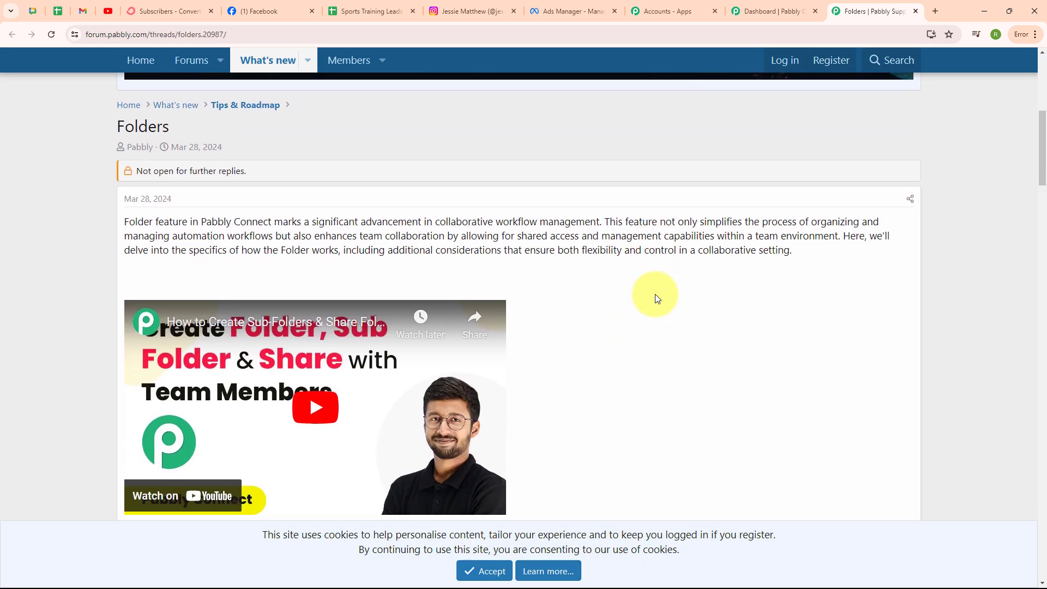
{"action": "scroll", "coordinate": [655, 293], "scroll_direction": "down", "scroll_amount": 2}
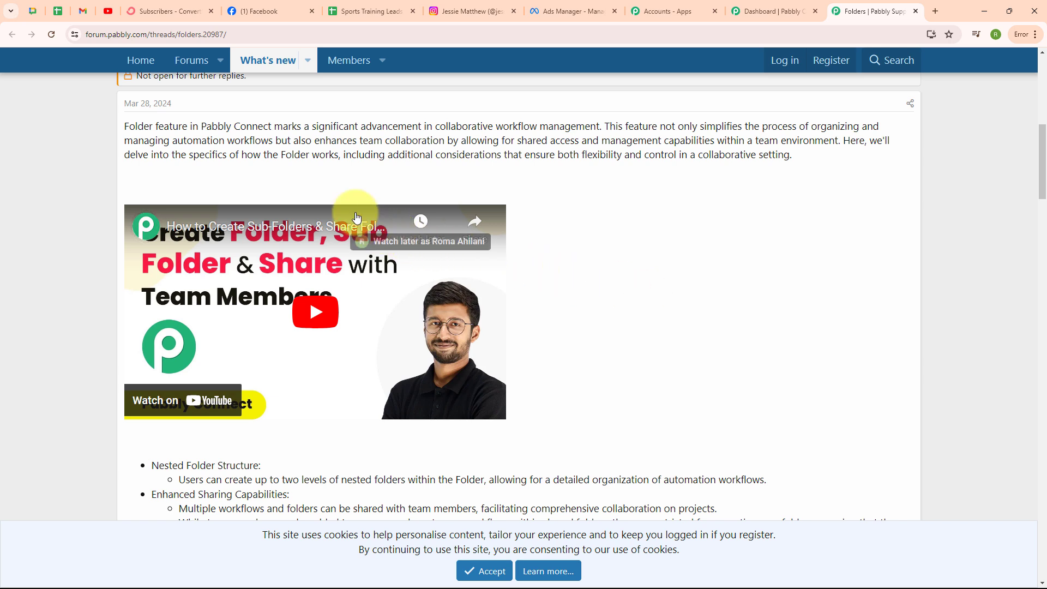
Step: Create the workflow in Automations and collapse its empty trigger step
{"action": "left_click", "coordinate": [915, 11]}
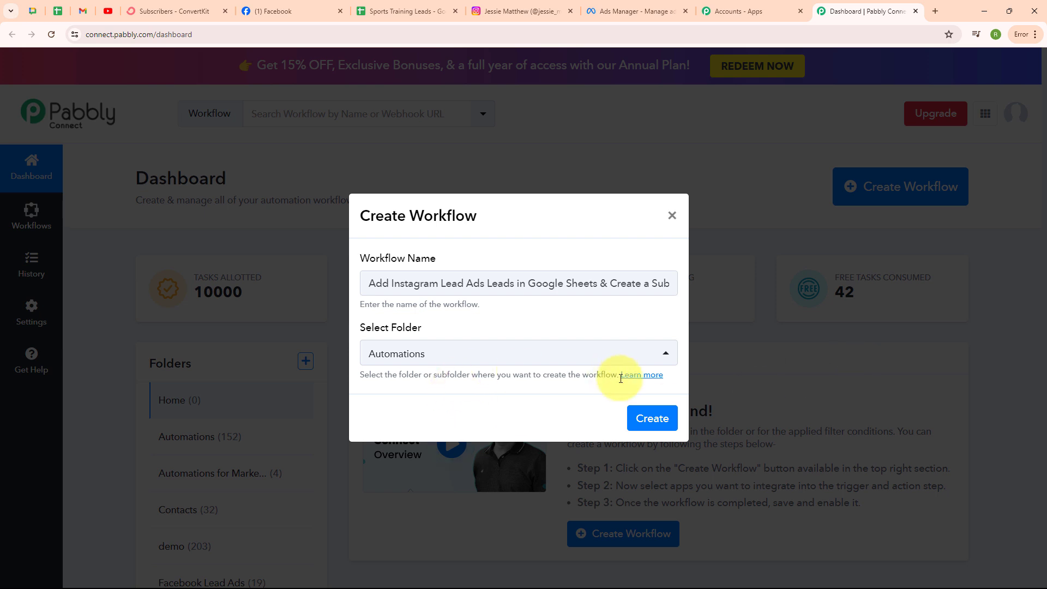
{"action": "left_click", "coordinate": [656, 418]}
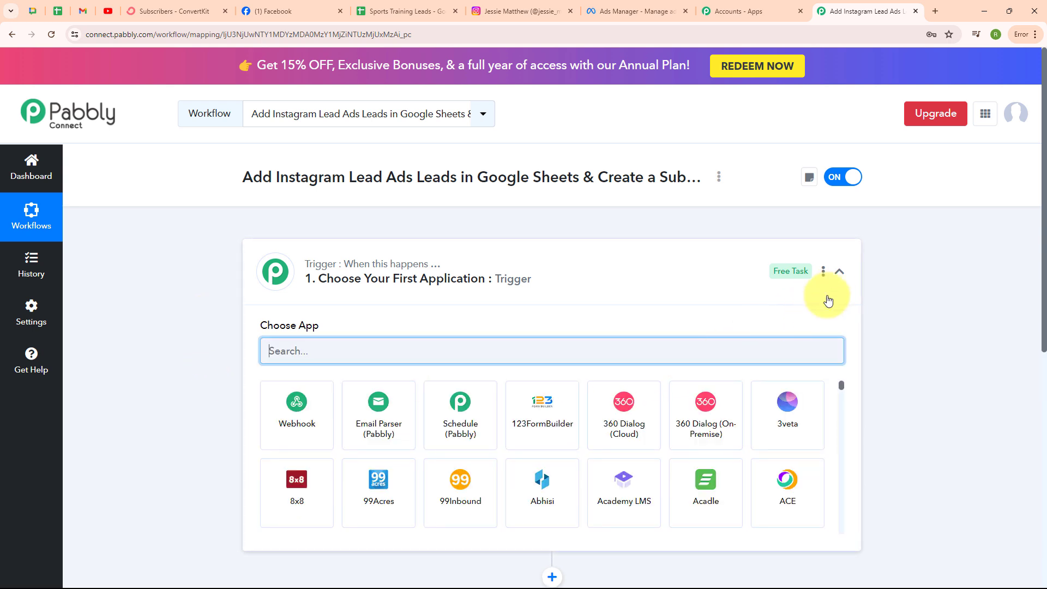
{"action": "left_click", "coordinate": [838, 273]}
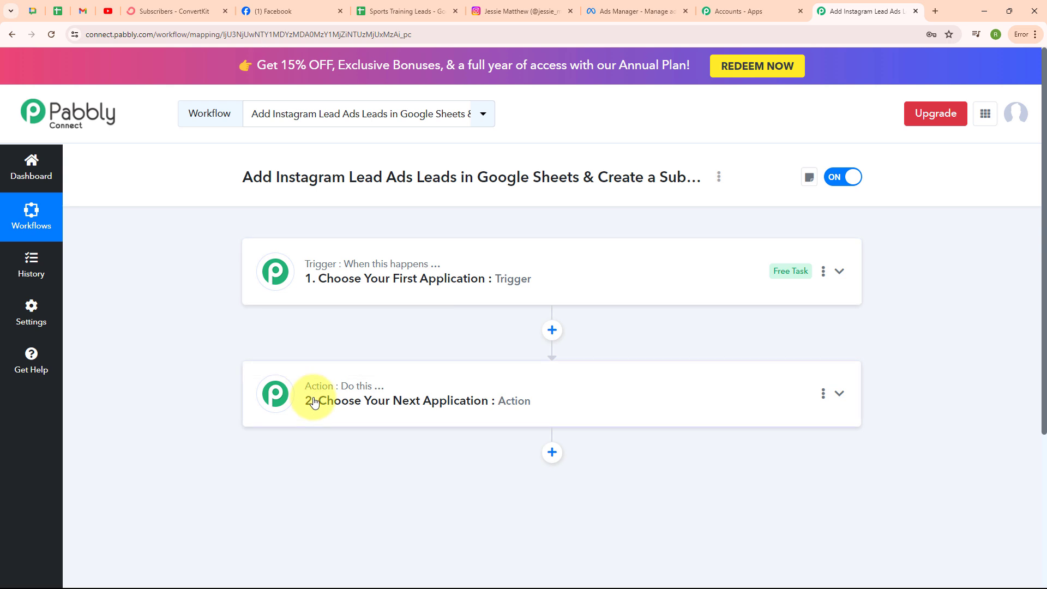
{"action": "mouse_move", "coordinate": [426, 270]}
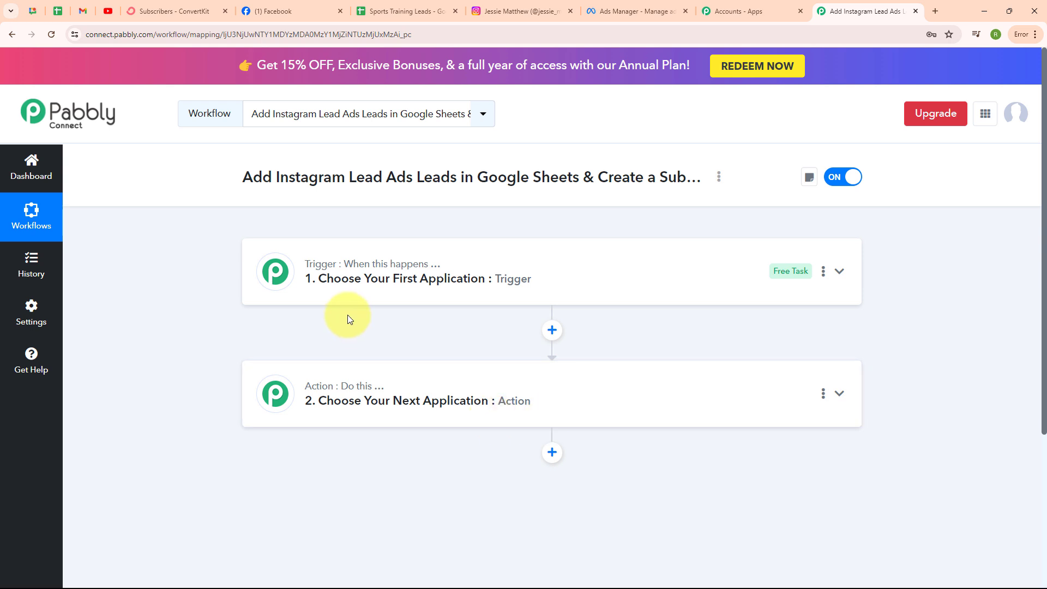
Step: Set the trigger to Instagram Lead Ads, found by searching 'inst', with the New Lead (Instant) event
{"action": "left_click", "coordinate": [840, 273]}
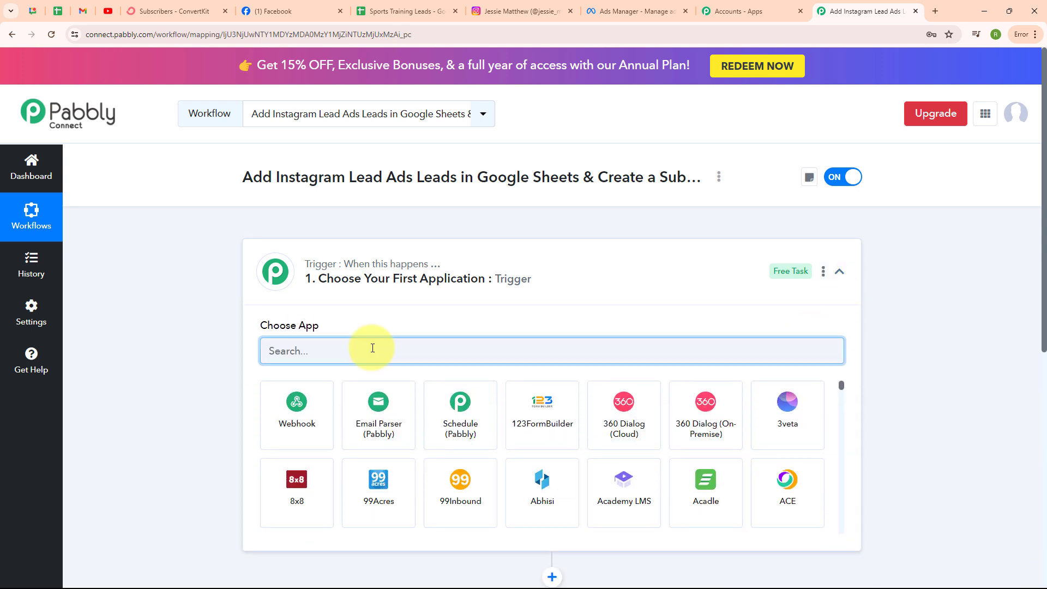
{"action": "type", "text": "inst"}
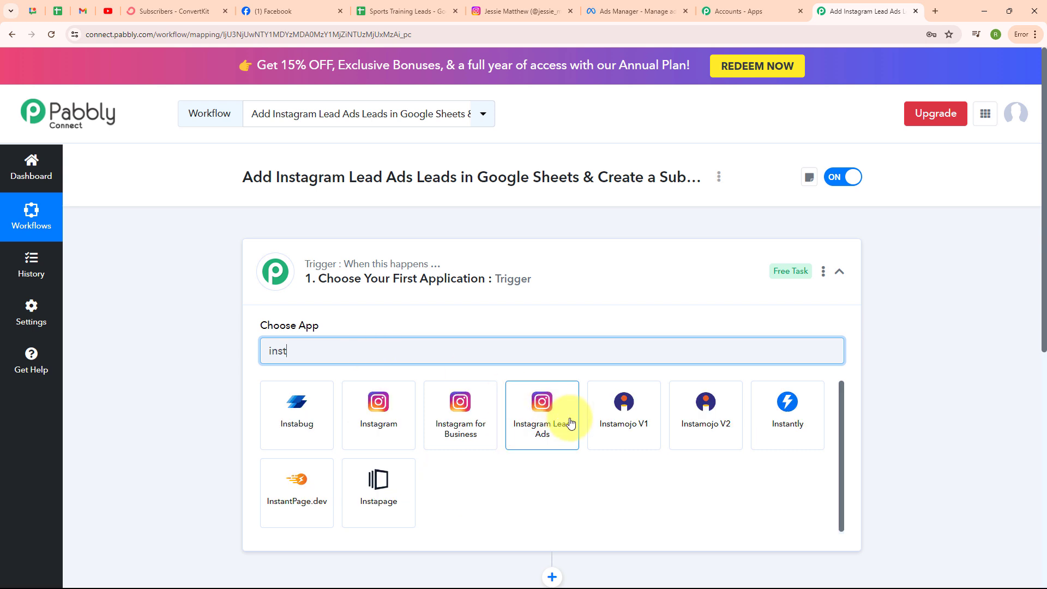
{"action": "left_click", "coordinate": [566, 420]}
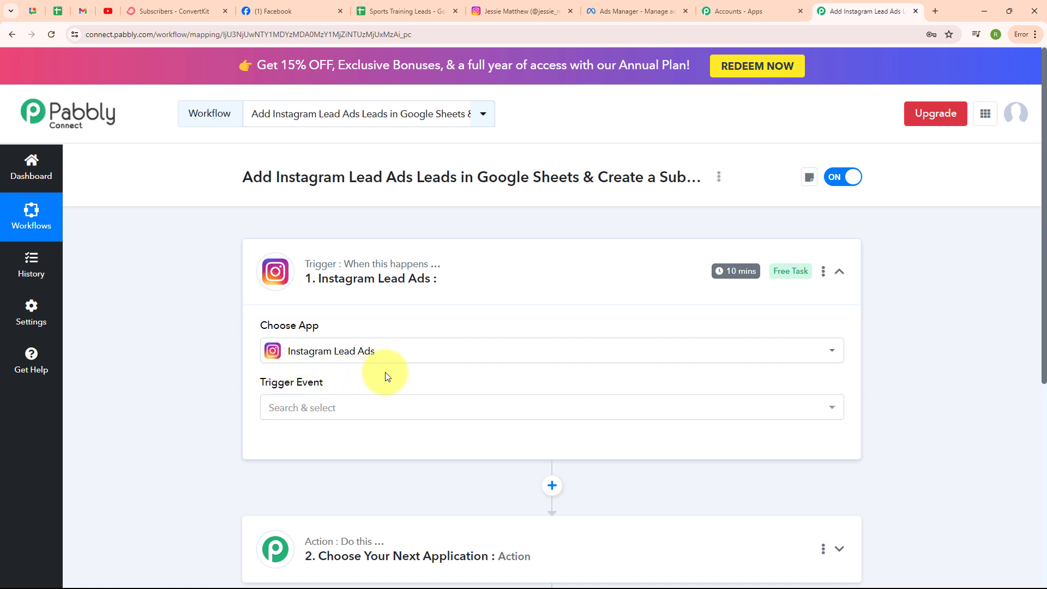
{"action": "left_click", "coordinate": [335, 414]}
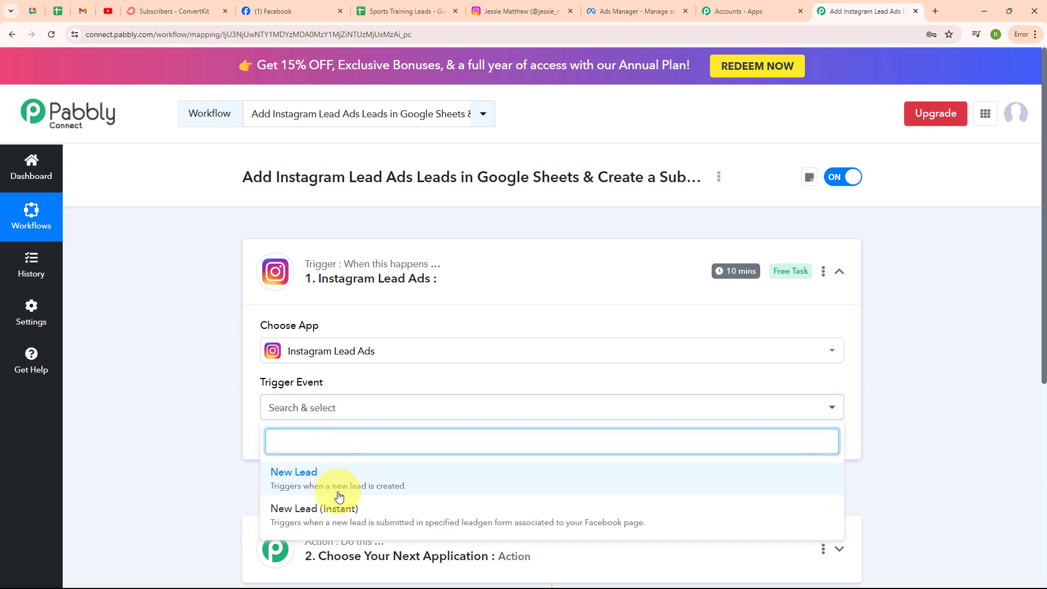
{"action": "left_click", "coordinate": [335, 521]}
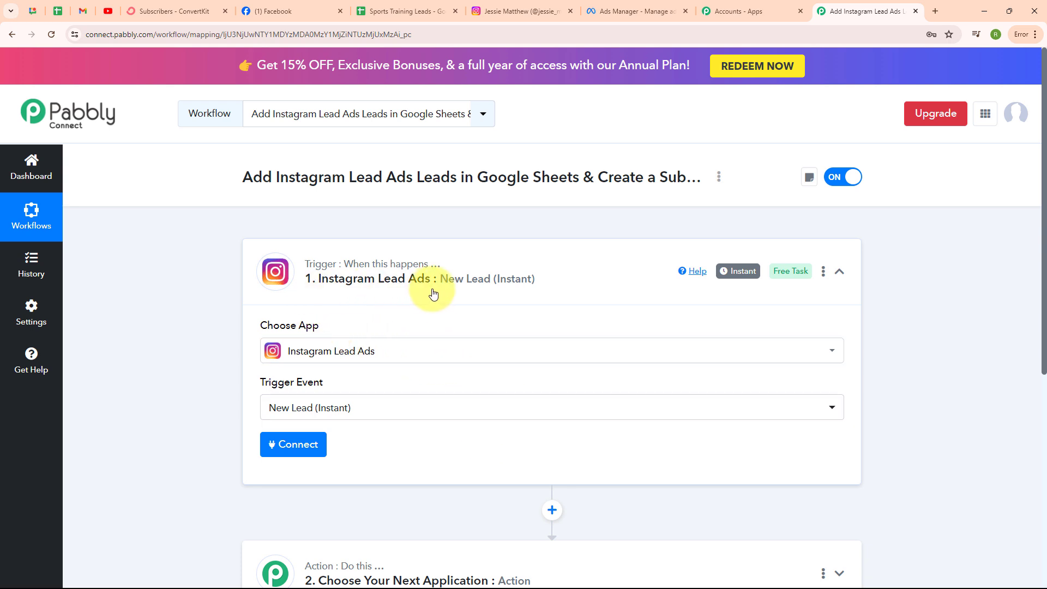
Step: Add and authorize a new Instagram Lead Ads connection via the Facebook popup, saved as Instagram Lead Ads #16
{"action": "left_click", "coordinate": [271, 454]}
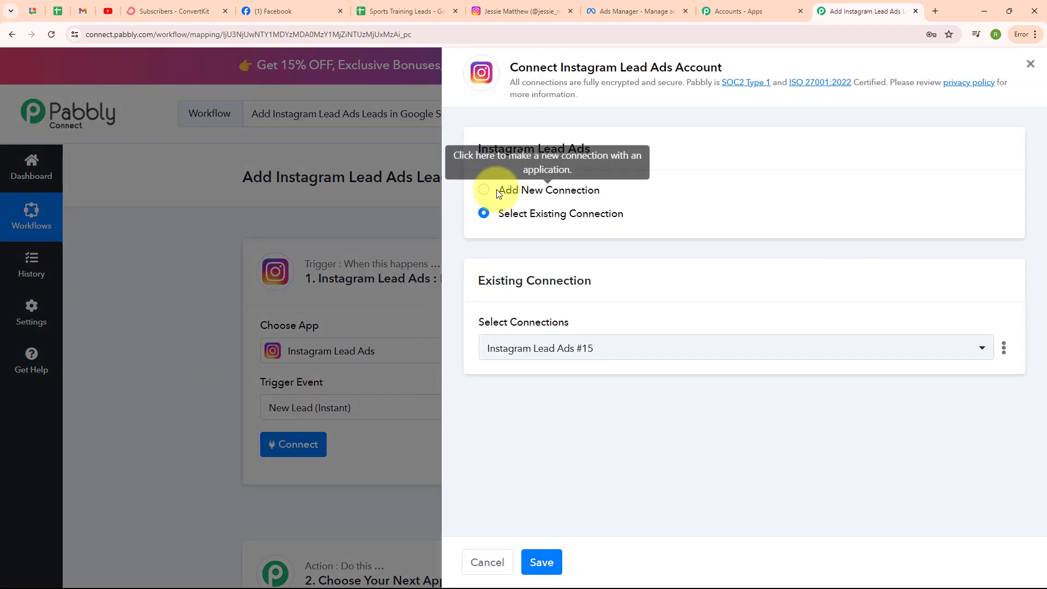
{"action": "left_click", "coordinate": [484, 190]}
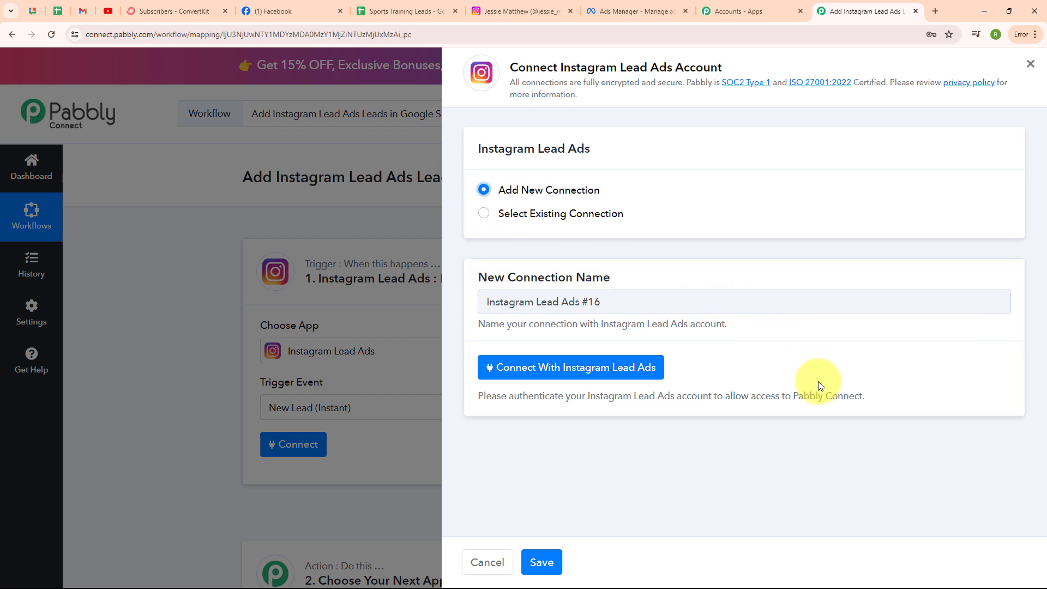
{"action": "left_click", "coordinate": [606, 379]}
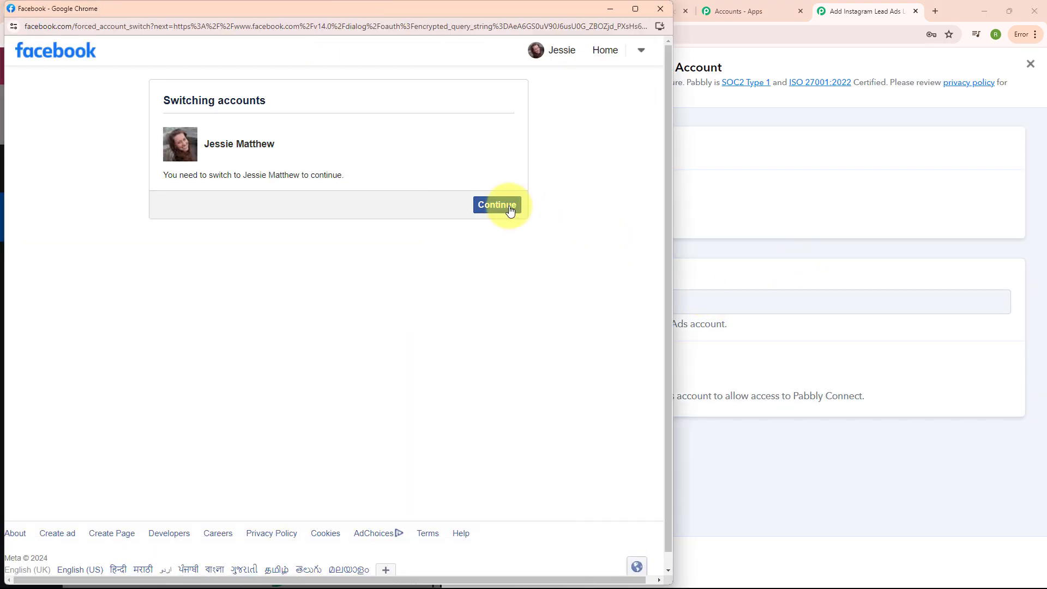
{"action": "left_click", "coordinate": [510, 210]}
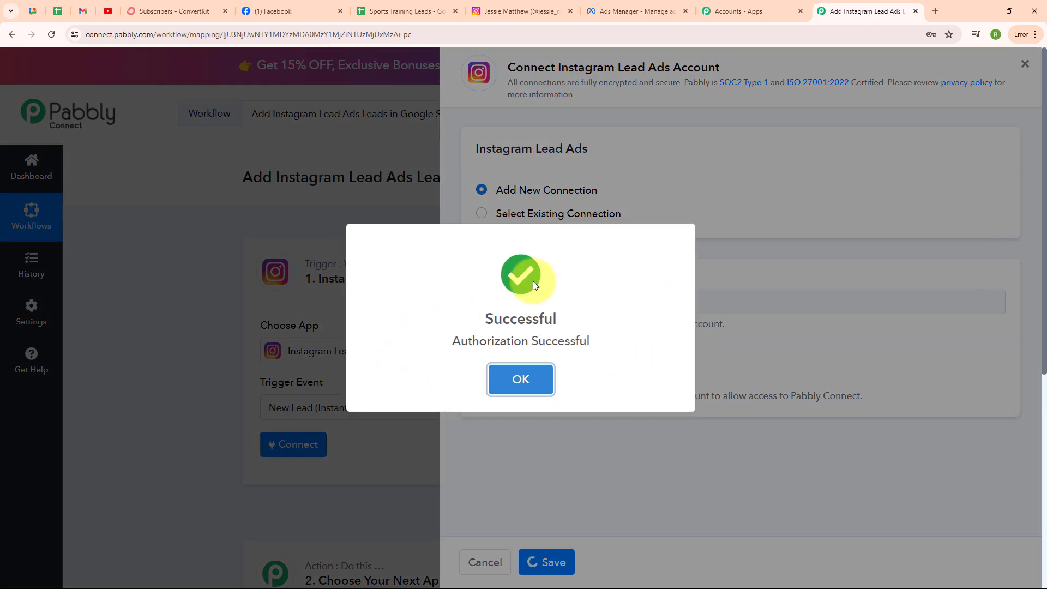
{"action": "left_click", "coordinate": [528, 378]}
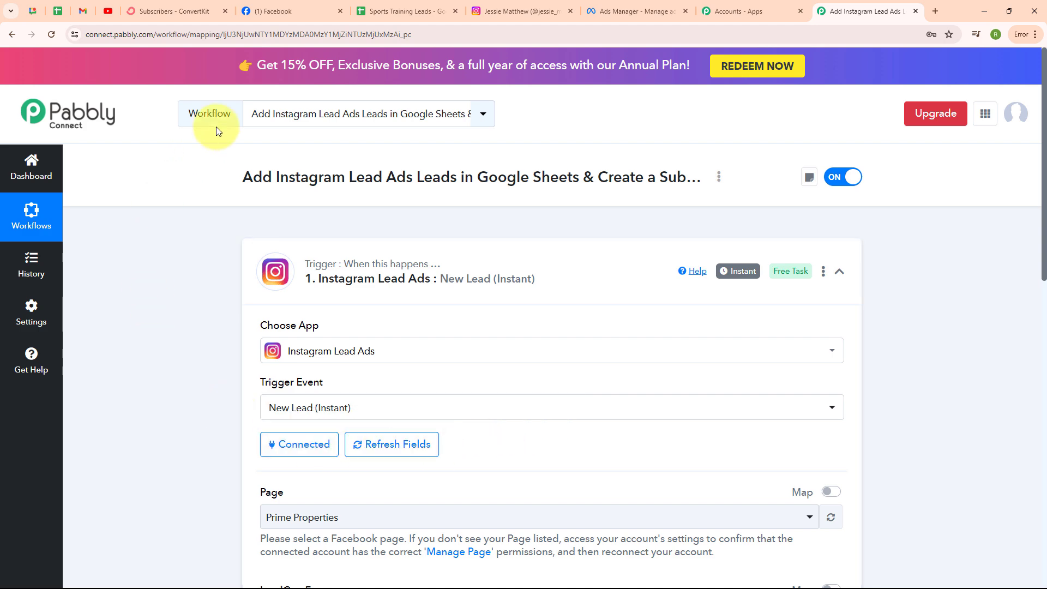
{"action": "left_click", "coordinate": [289, 18]}
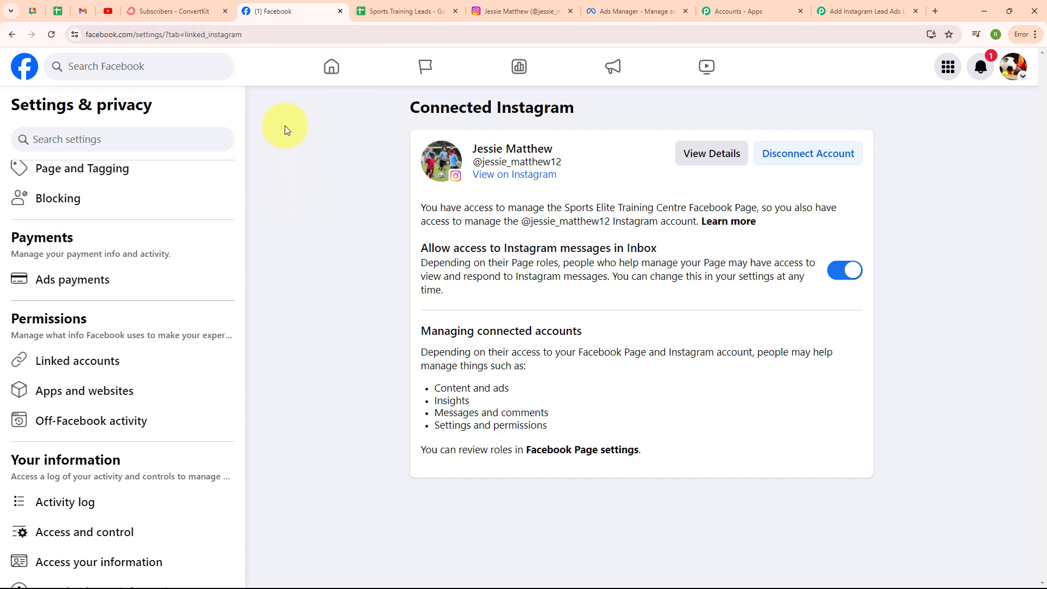
{"action": "left_click", "coordinate": [832, 12]}
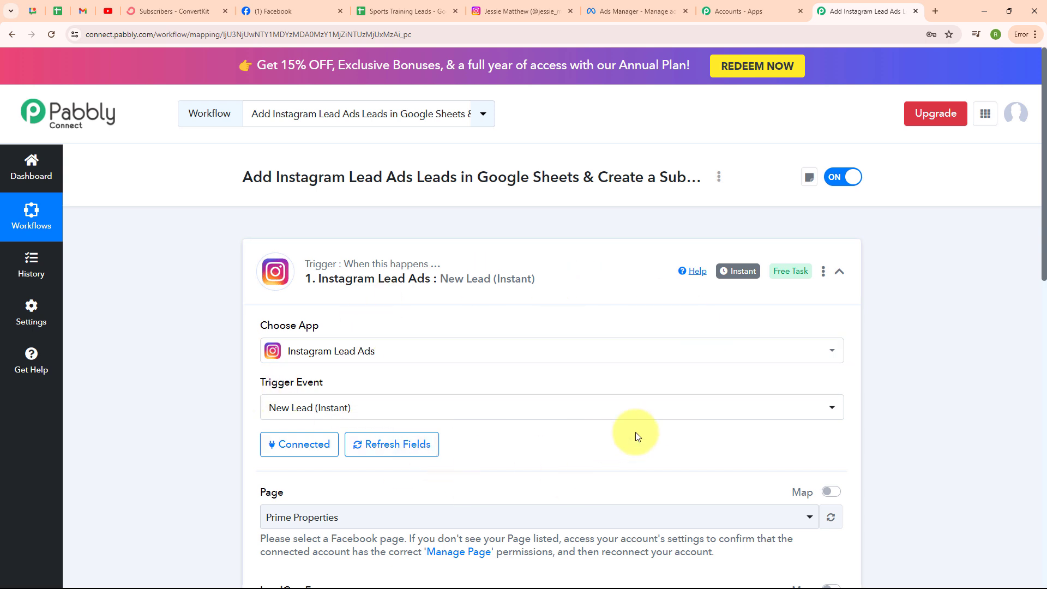
Step: Check the Sports Elite Training Centre page name on the Facebook tab
{"action": "scroll", "coordinate": [635, 434], "scroll_direction": "down", "scroll_amount": 4}
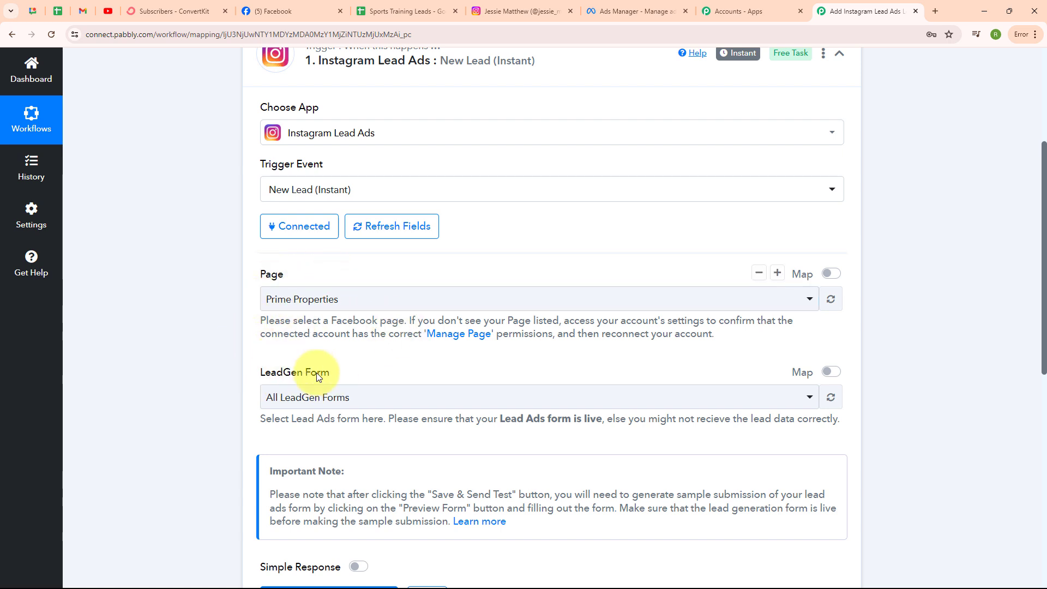
{"action": "left_click", "coordinate": [328, 7]}
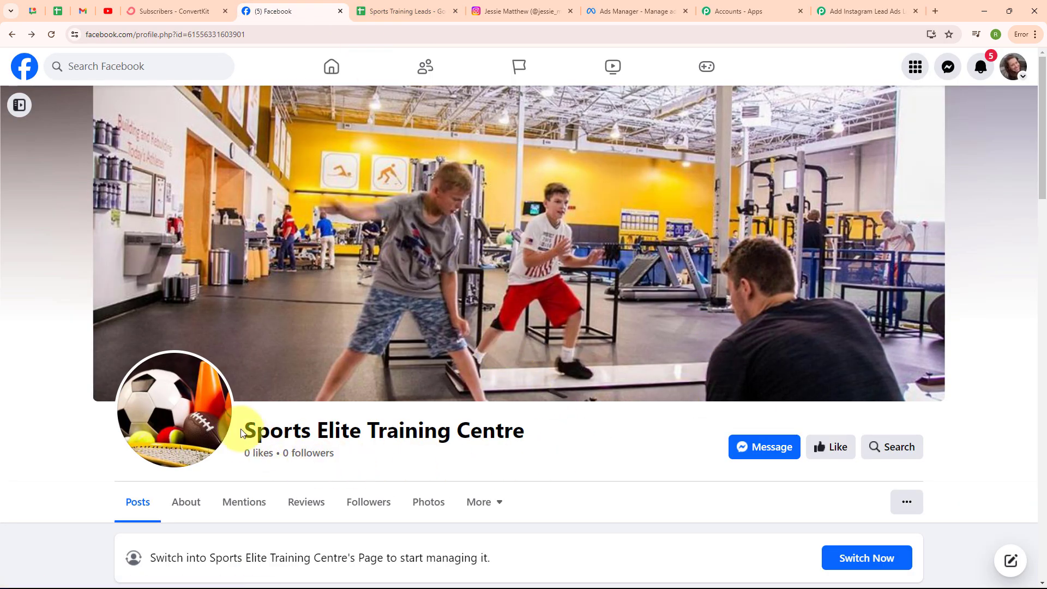
{"action": "left_click_drag", "start_coordinate": [257, 431], "coordinate": [588, 433]}
{"action": "left_click", "coordinate": [589, 432]}
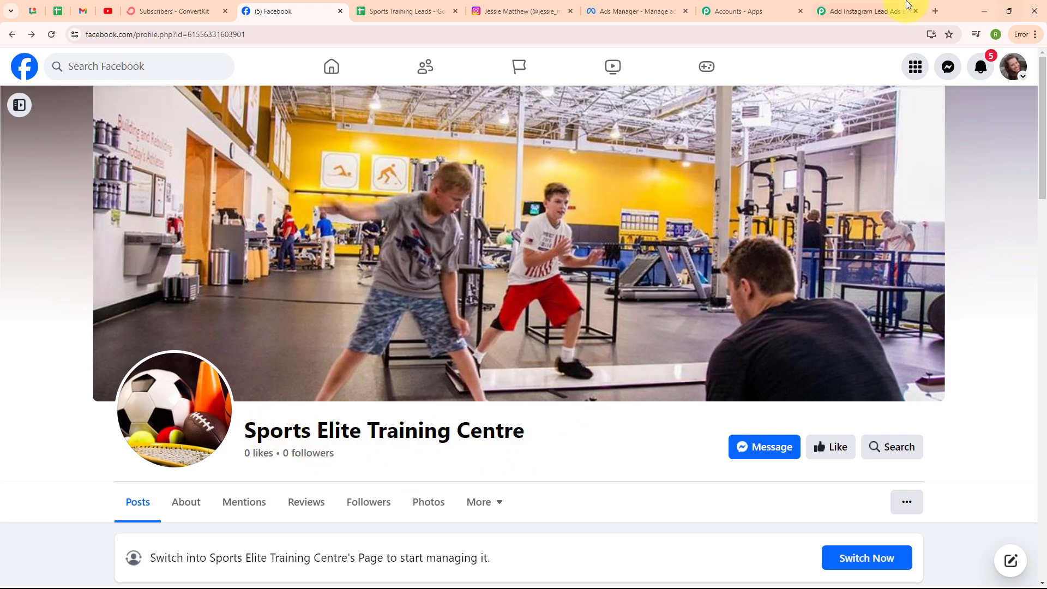
{"action": "left_click", "coordinate": [868, 11]}
Step: Set Page to Sports Elite Training Centre (searching 'spo') and LeadGen Form to Sports Training
{"action": "left_click", "coordinate": [388, 309]}
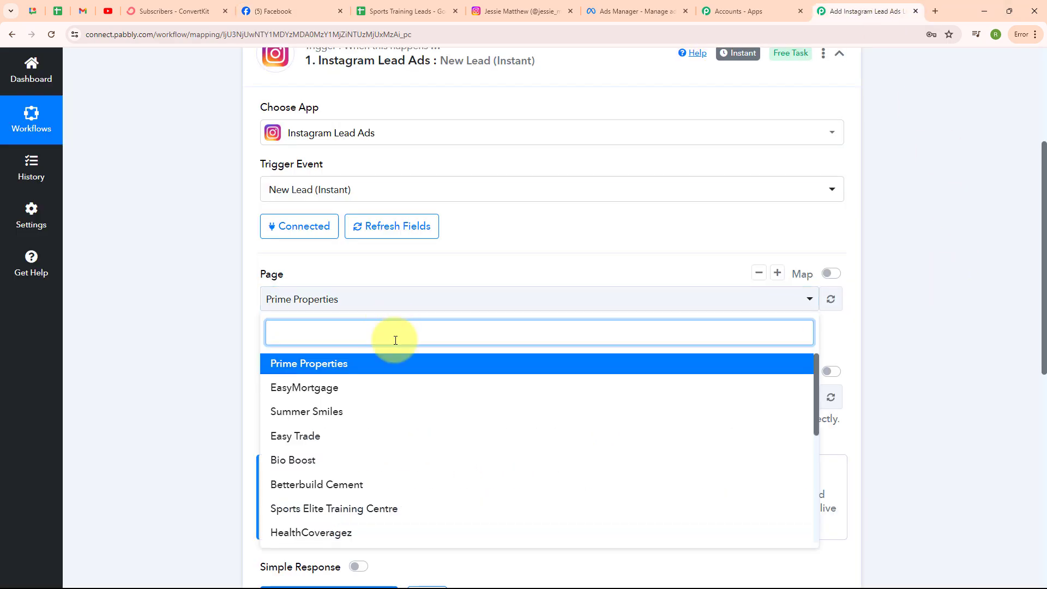
{"action": "type", "text": "so"}
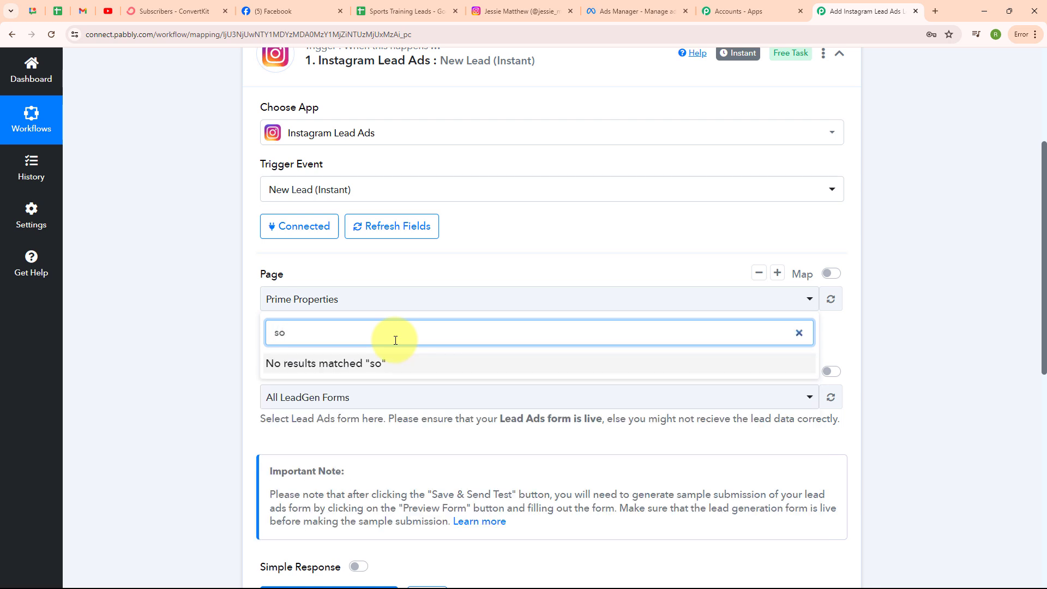
{"action": "key", "text": "BackSpace"}
{"action": "type", "text": "po"}
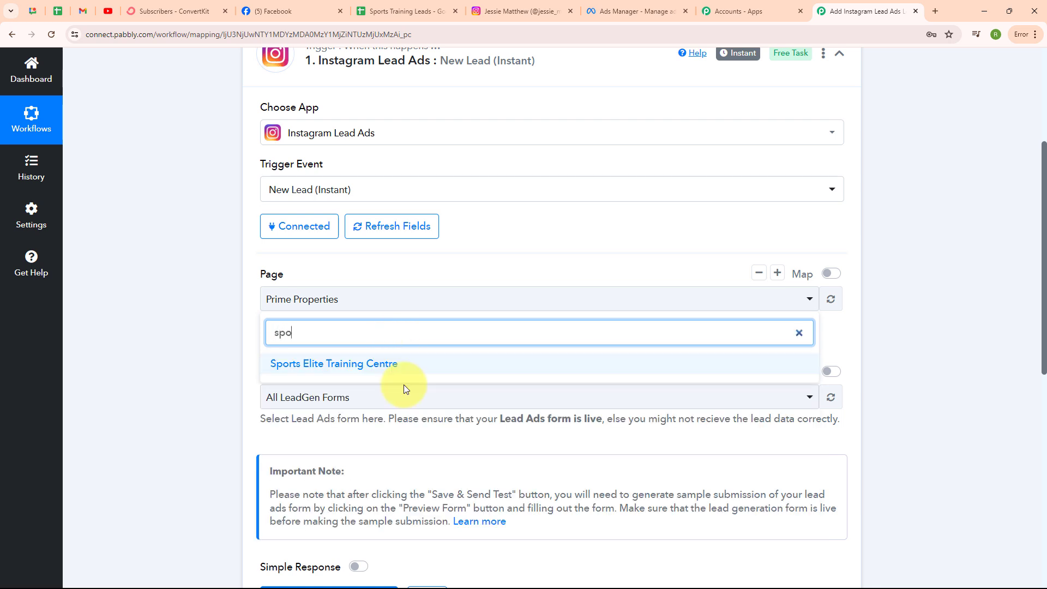
{"action": "left_click", "coordinate": [400, 362]}
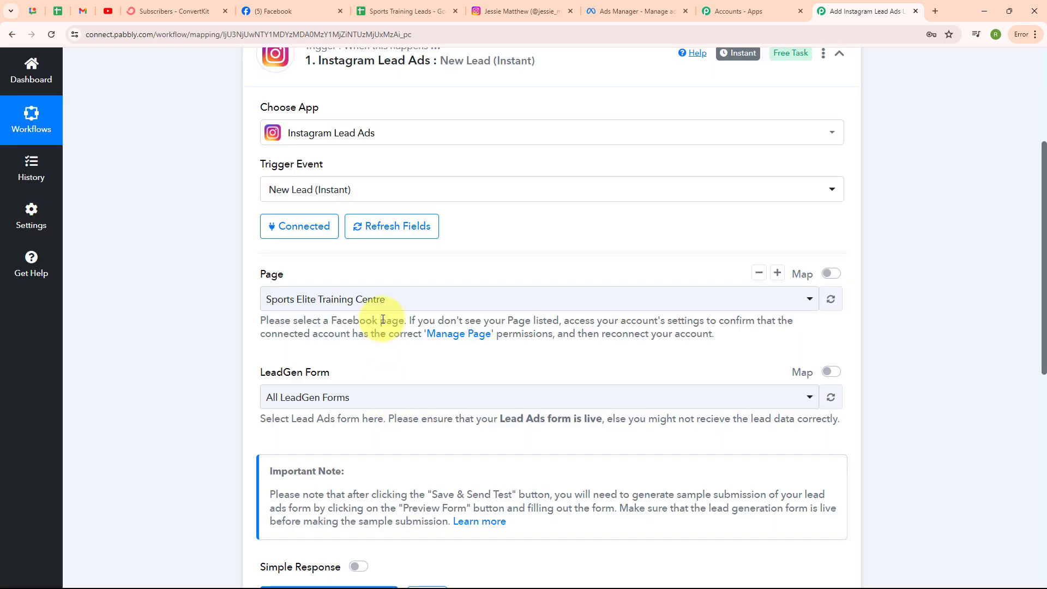
{"action": "left_click", "coordinate": [396, 401]}
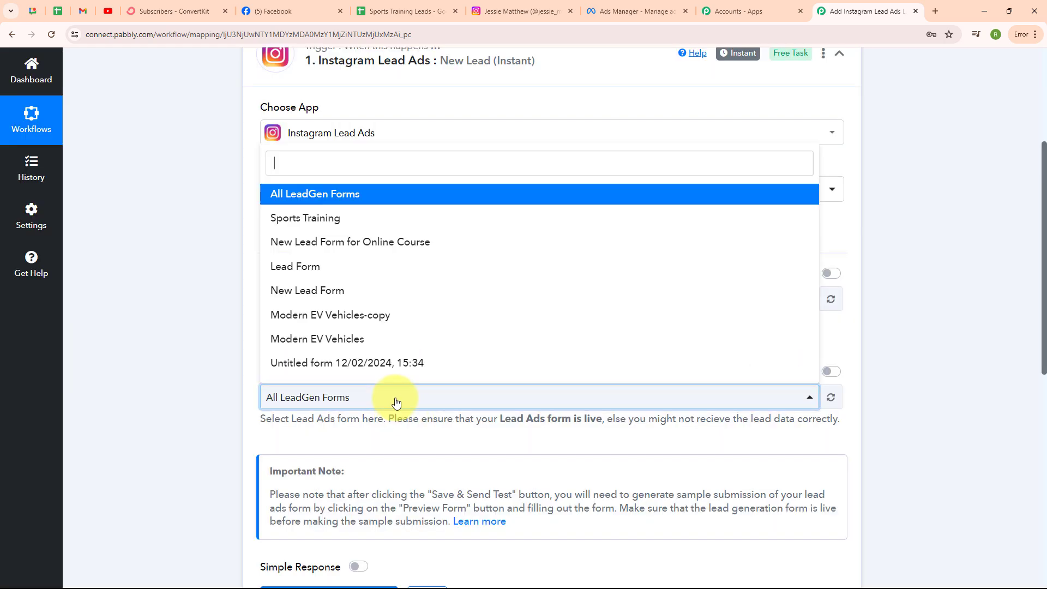
{"action": "left_click", "coordinate": [412, 220]}
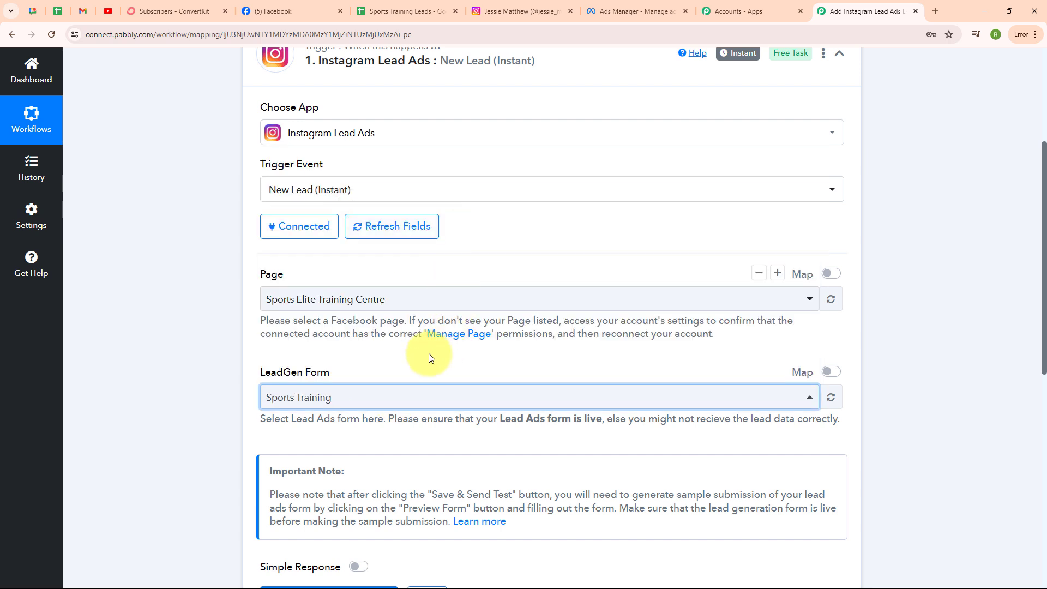
{"action": "left_click", "coordinate": [365, 407]}
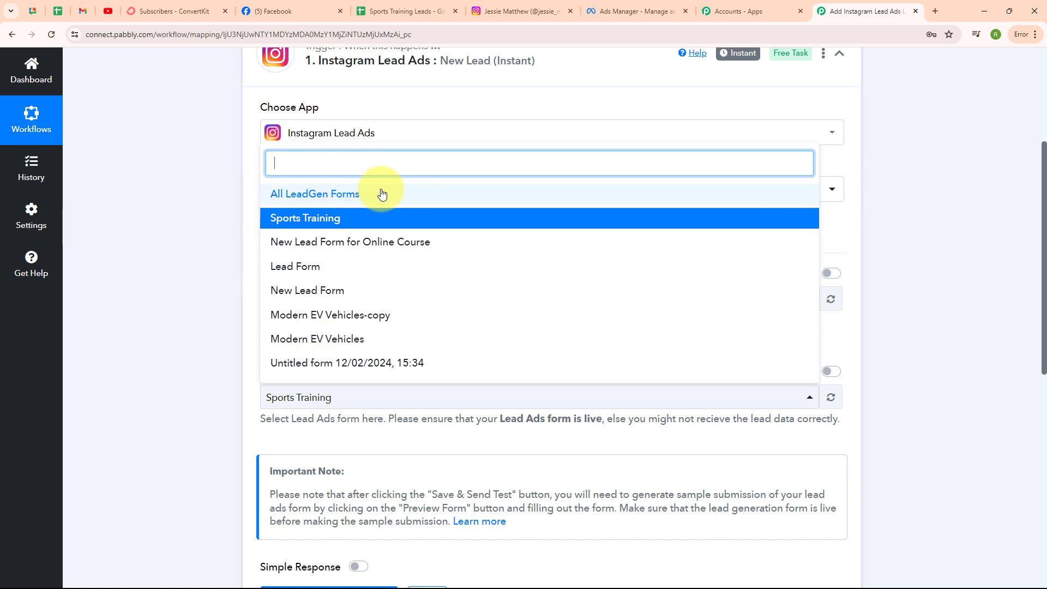
{"action": "left_click", "coordinate": [214, 218]}
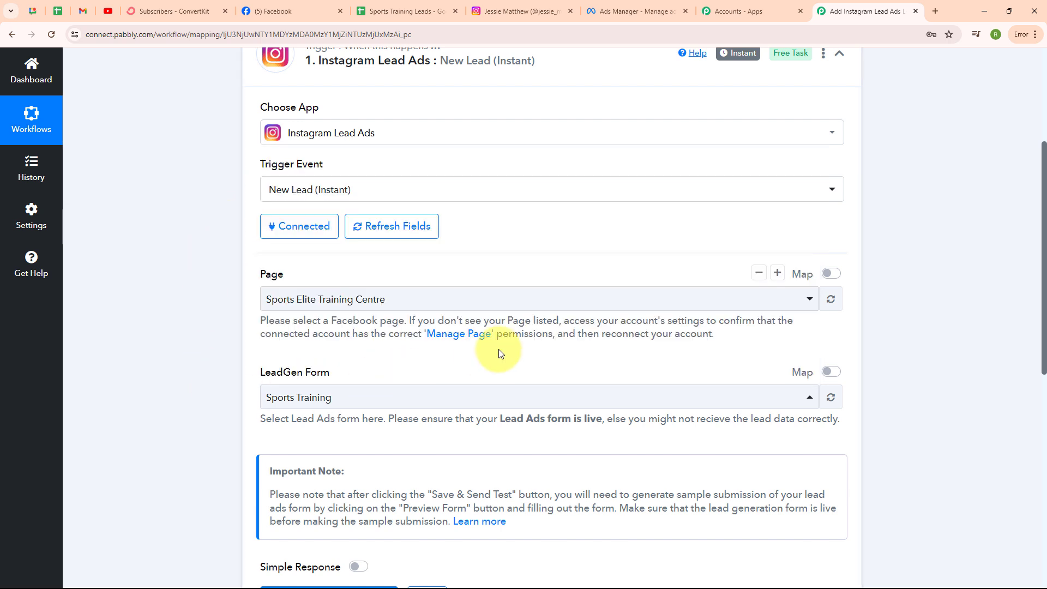
{"action": "scroll", "coordinate": [499, 352], "scroll_direction": "down", "scroll_amount": 4}
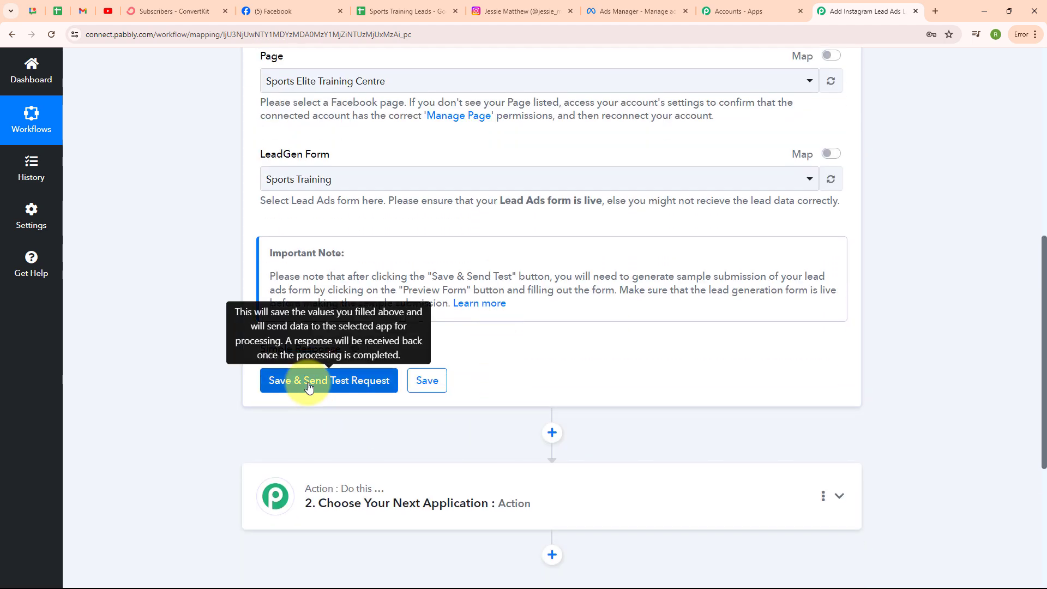
Step: Save the Instagram Lead Ads trigger and send a test request to await the webhook
{"action": "left_click", "coordinate": [308, 386]}
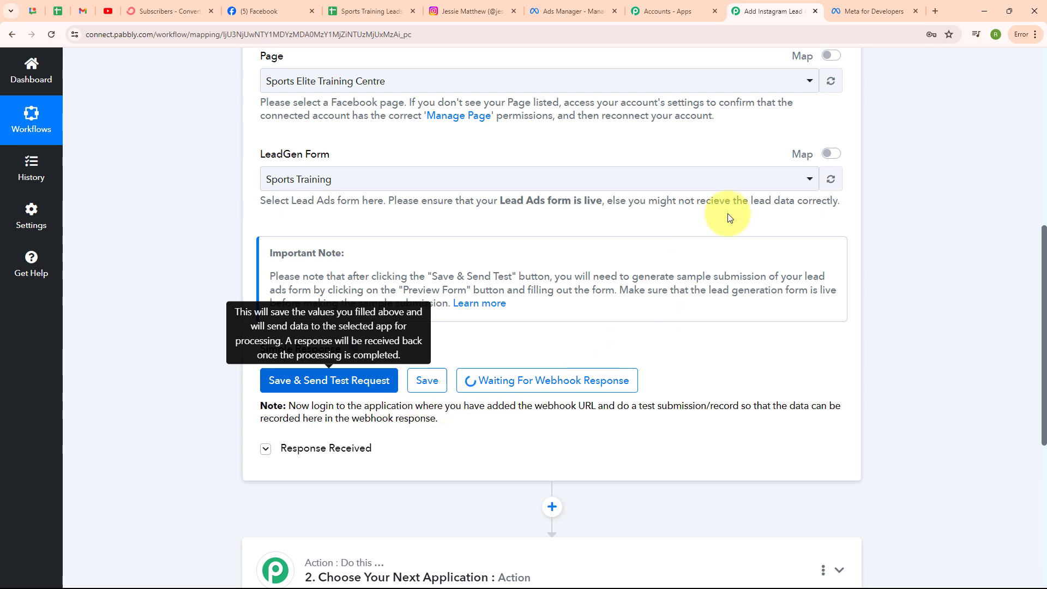
Step: Go from Meta for Developers' Tools page to the Lead Ads Testing Tool
{"action": "left_click", "coordinate": [875, 11]}
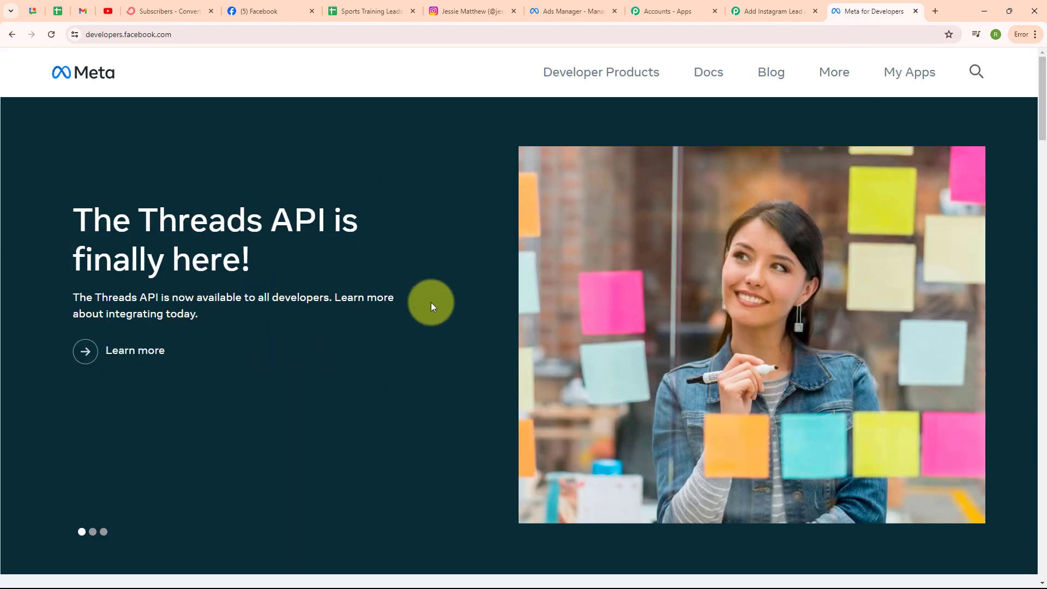
{"action": "left_click", "coordinate": [838, 83]}
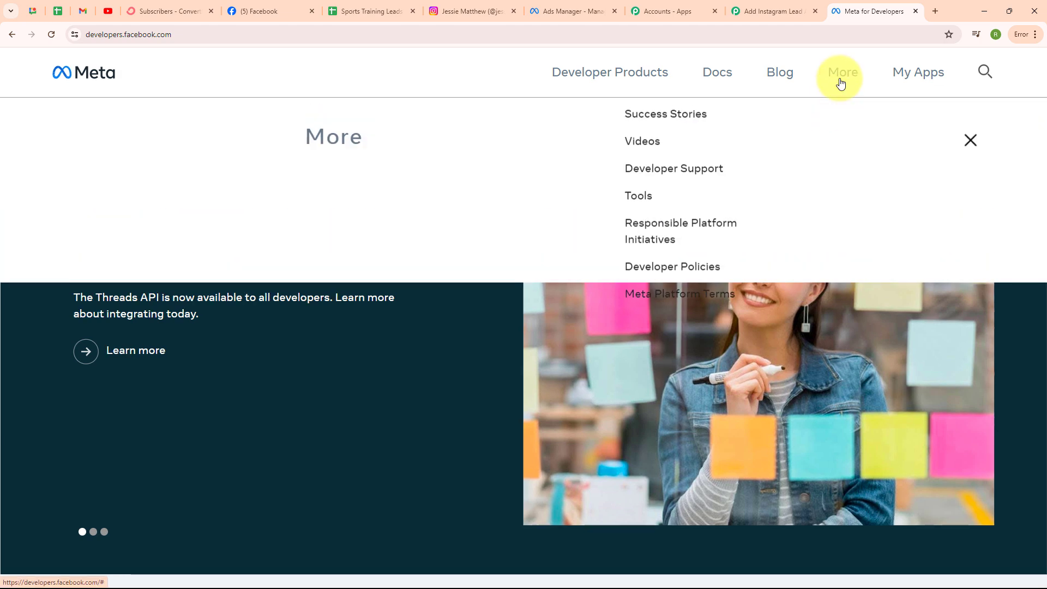
{"action": "left_click", "coordinate": [638, 222]}
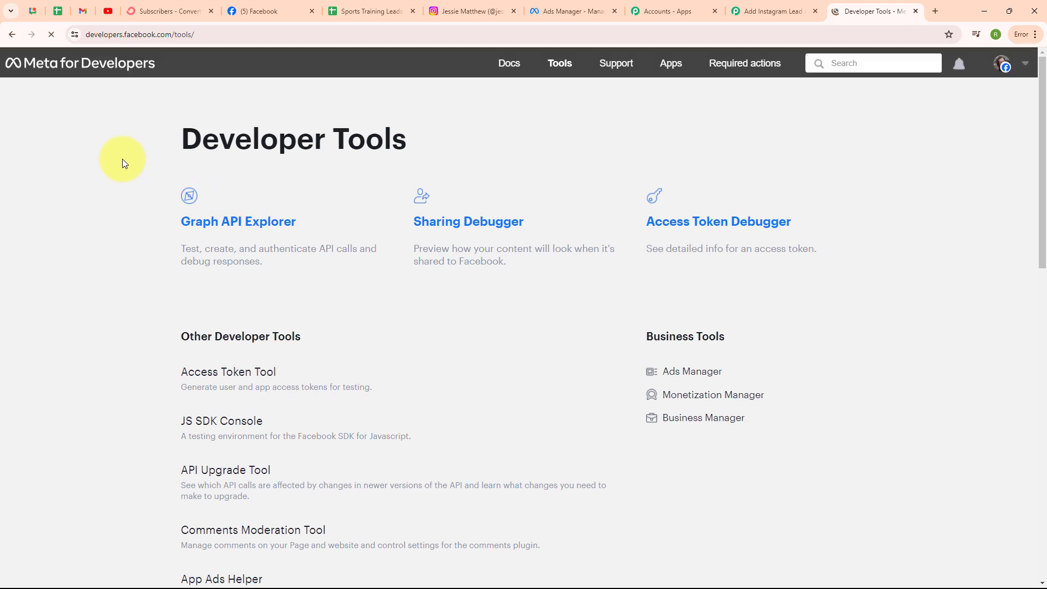
{"action": "scroll", "coordinate": [421, 388], "scroll_direction": "down", "scroll_amount": 5}
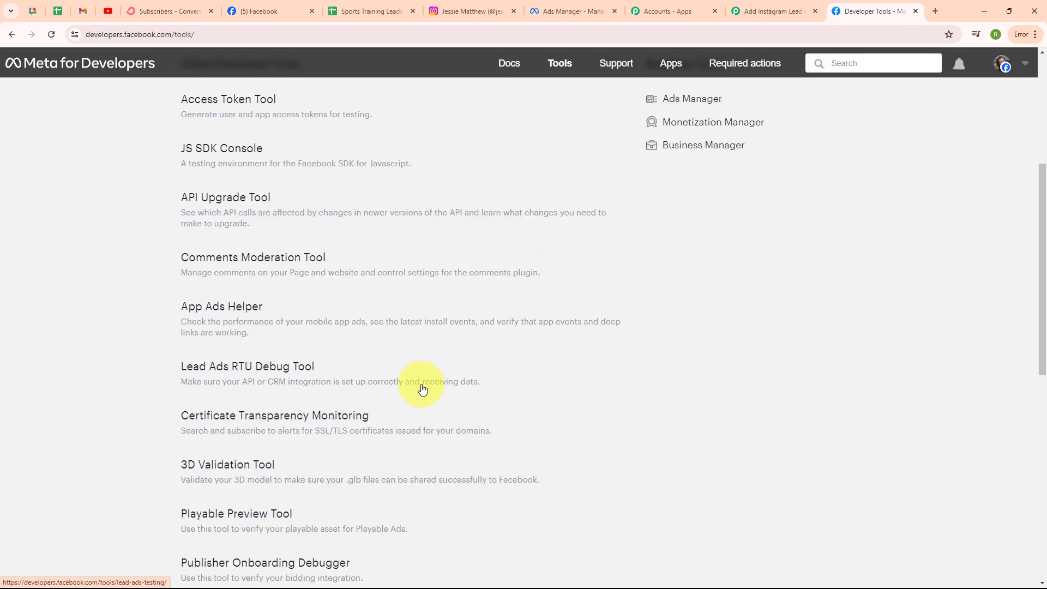
{"action": "left_click", "coordinate": [259, 373]}
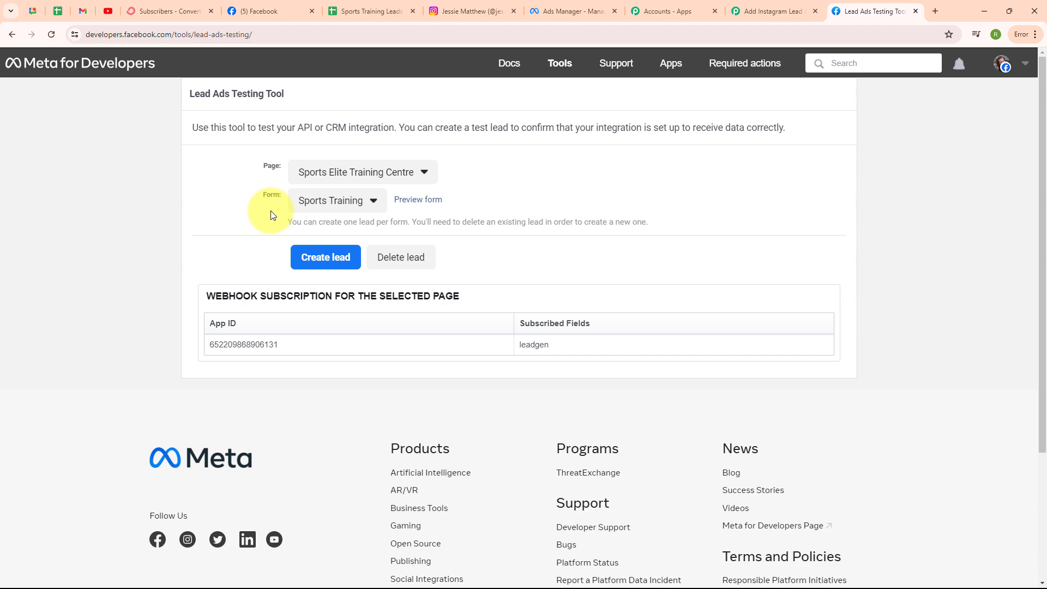
Step: Choose Sports Elite Training Centre as the page and Sports Training as the form
{"action": "left_click", "coordinate": [345, 173]}
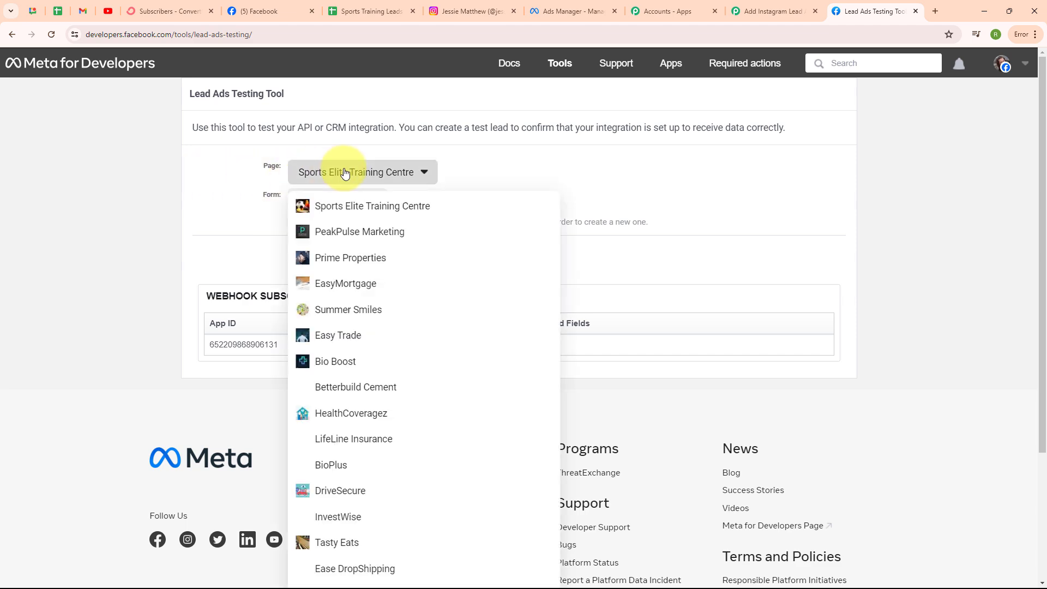
{"action": "scroll", "coordinate": [545, 376], "scroll_direction": "down", "scroll_amount": 3}
{"action": "scroll", "coordinate": [420, 188], "scroll_direction": "up", "scroll_amount": 3}
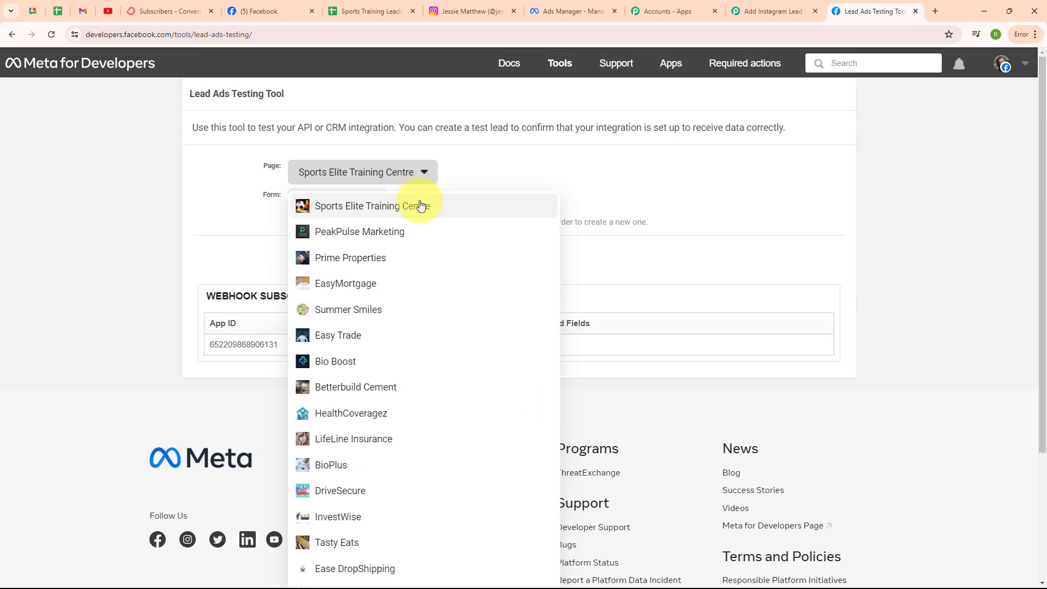
{"action": "left_click", "coordinate": [420, 204]}
{"action": "left_click", "coordinate": [359, 200]}
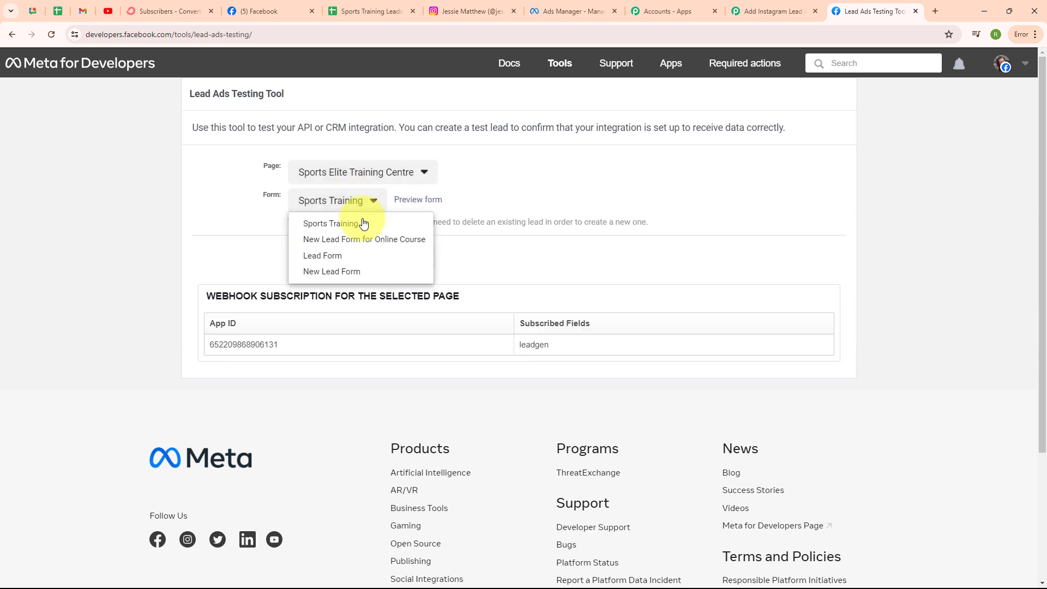
{"action": "left_click", "coordinate": [336, 223]}
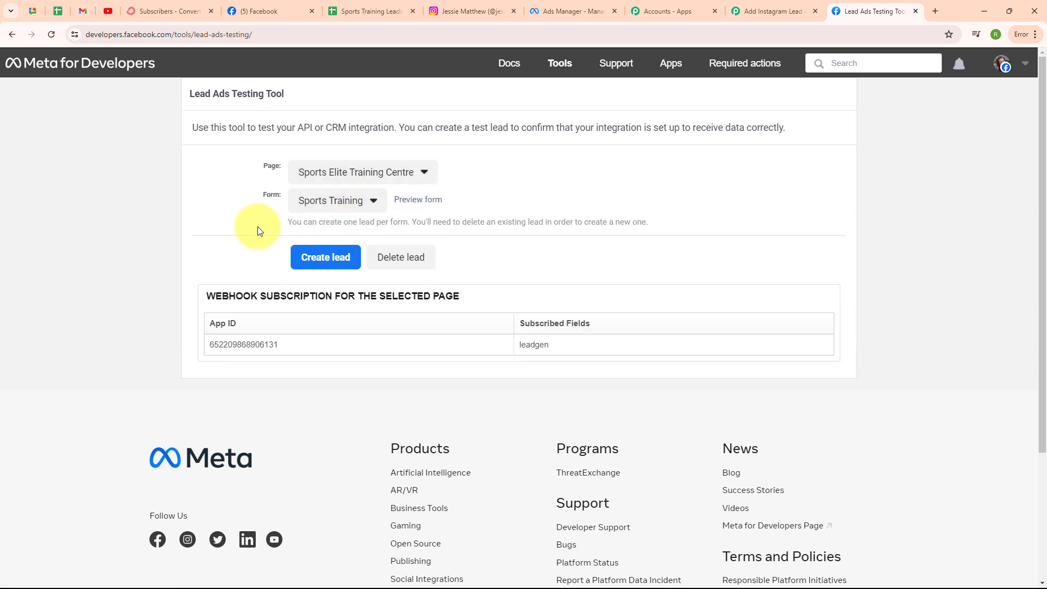
Step: Submit a Sports Training test lead named Dummy Lead with a dummy e-mail and phone number
{"action": "left_click", "coordinate": [419, 200]}
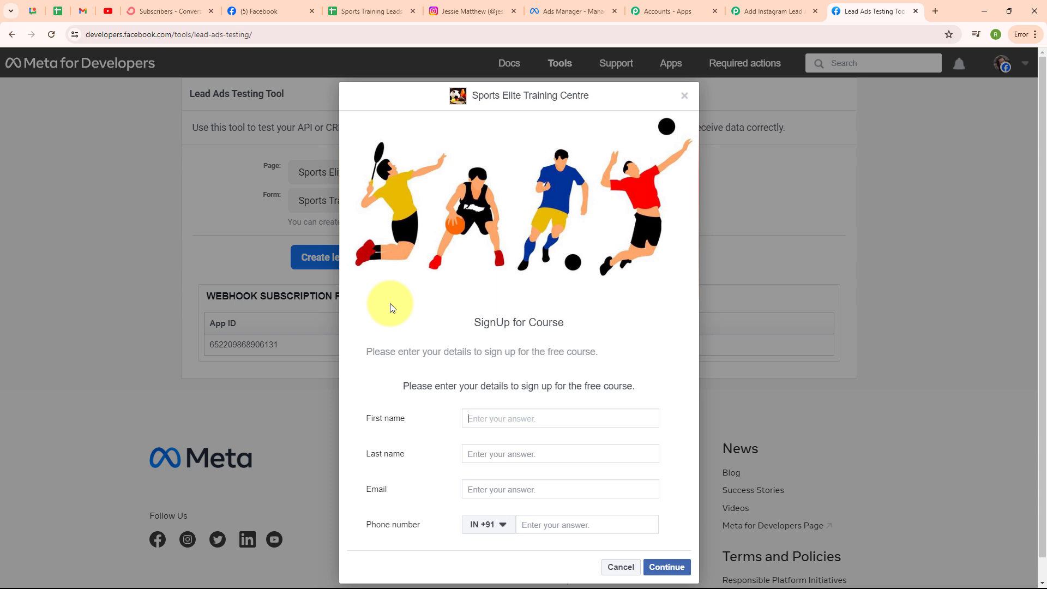
{"action": "type", "text": "Dummy"}
{"action": "left_click", "coordinate": [479, 458]}
{"action": "type", "text": "Lead"}
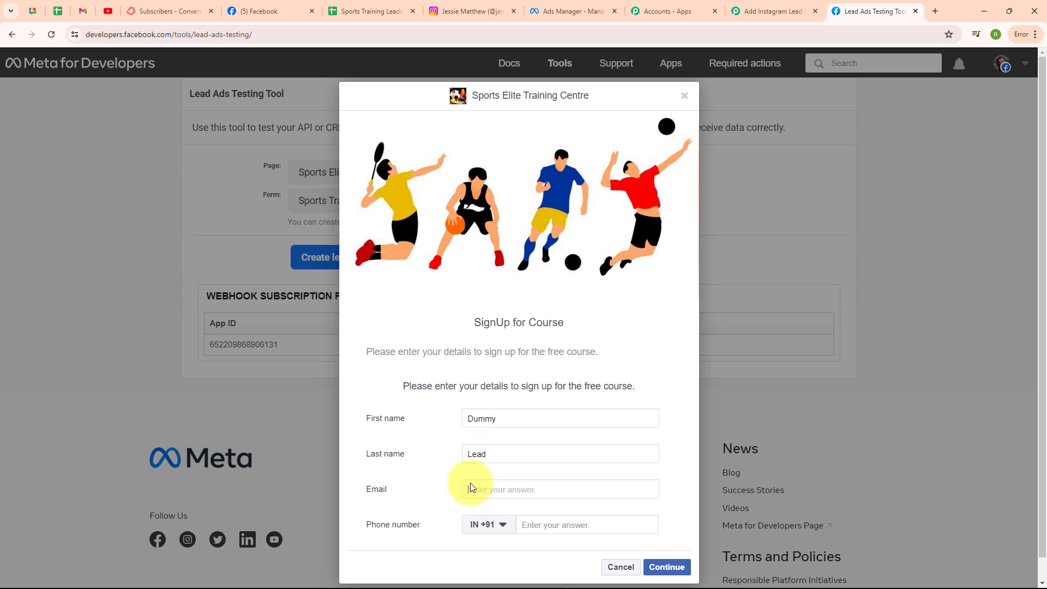
{"action": "left_click", "coordinate": [470, 482]}
{"action": "left_click", "coordinate": [542, 525]}
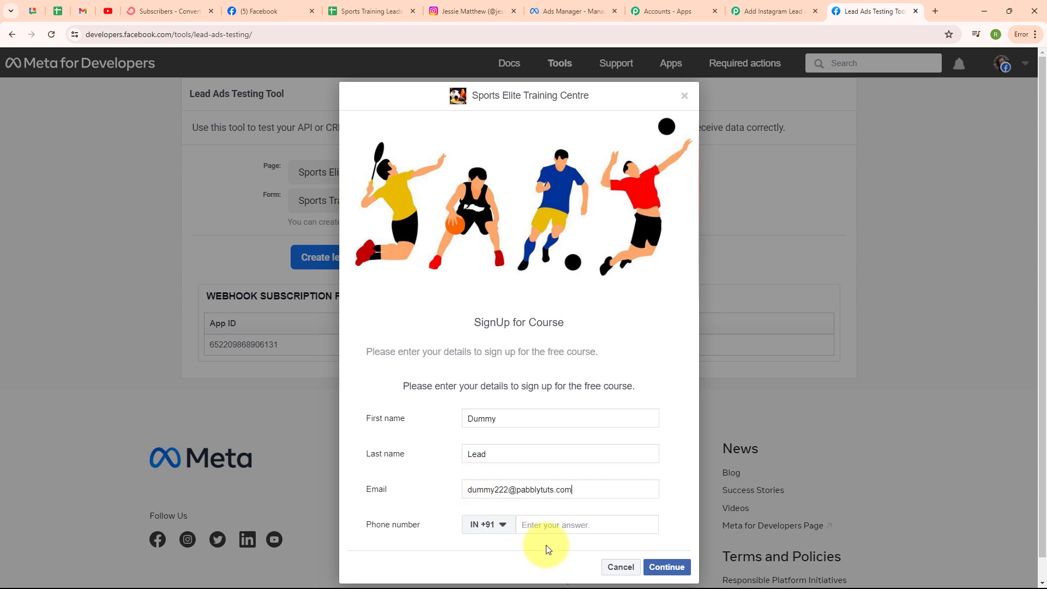
{"action": "type", "text": "77777 77777"}
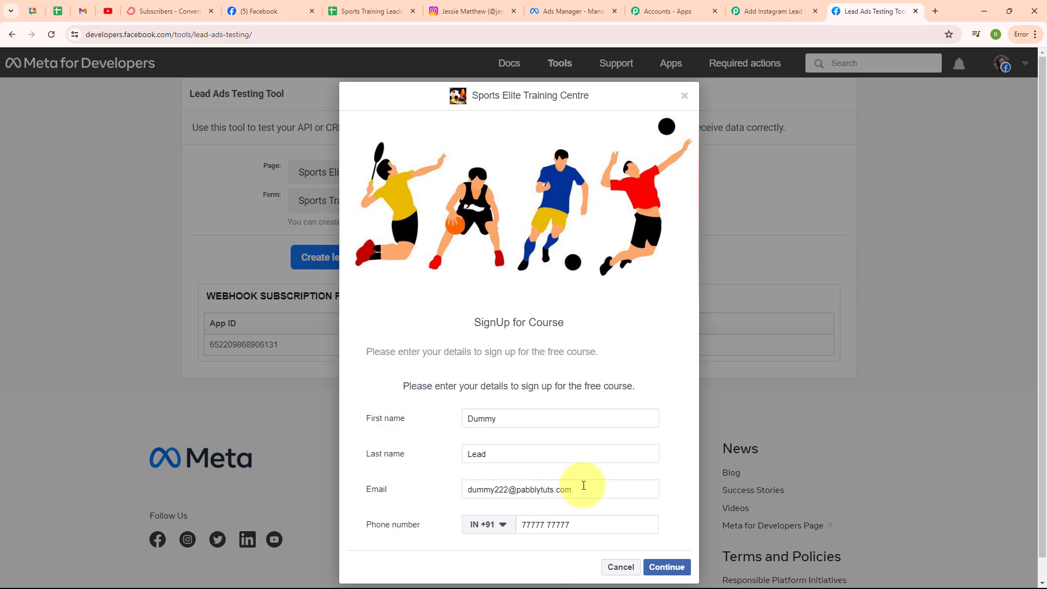
{"action": "left_click", "coordinate": [664, 568]}
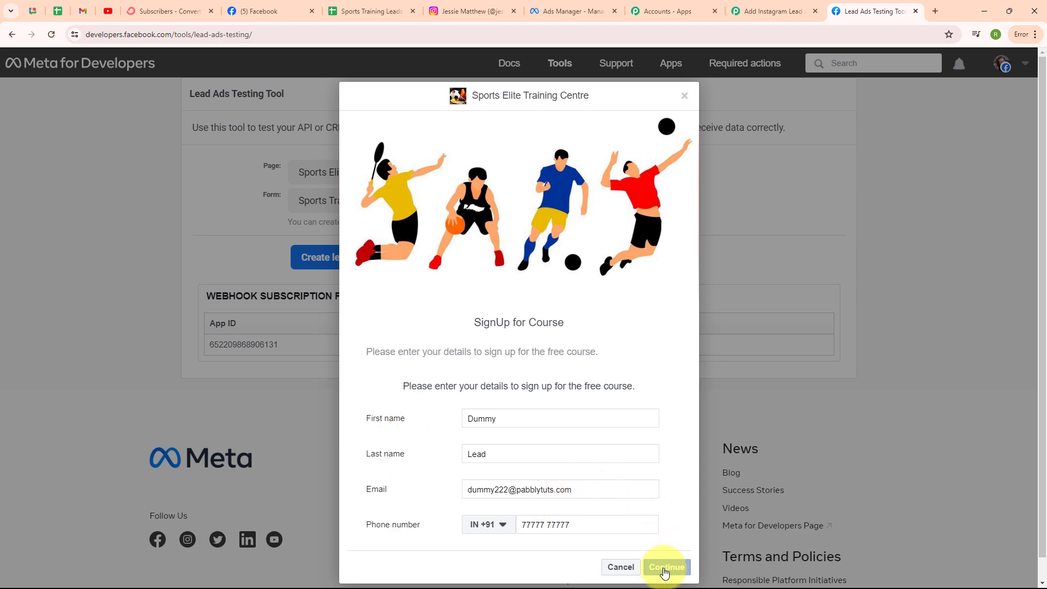
{"action": "left_click", "coordinate": [668, 417]}
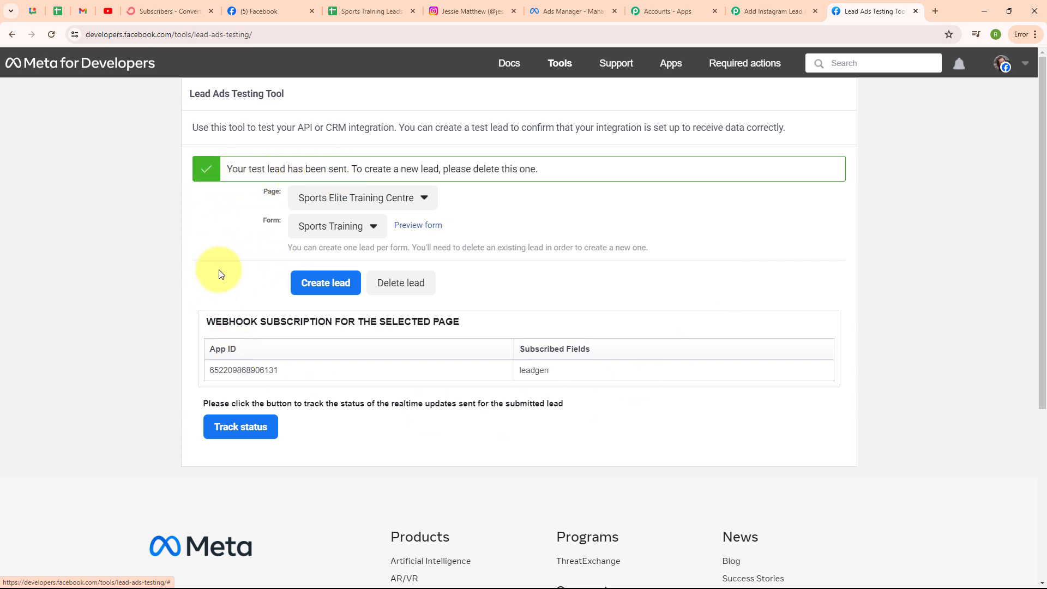
Step: Review the Dummy Lead data captured by the trigger, then collapse the trigger and expand the action step
{"action": "left_click", "coordinate": [747, 6]}
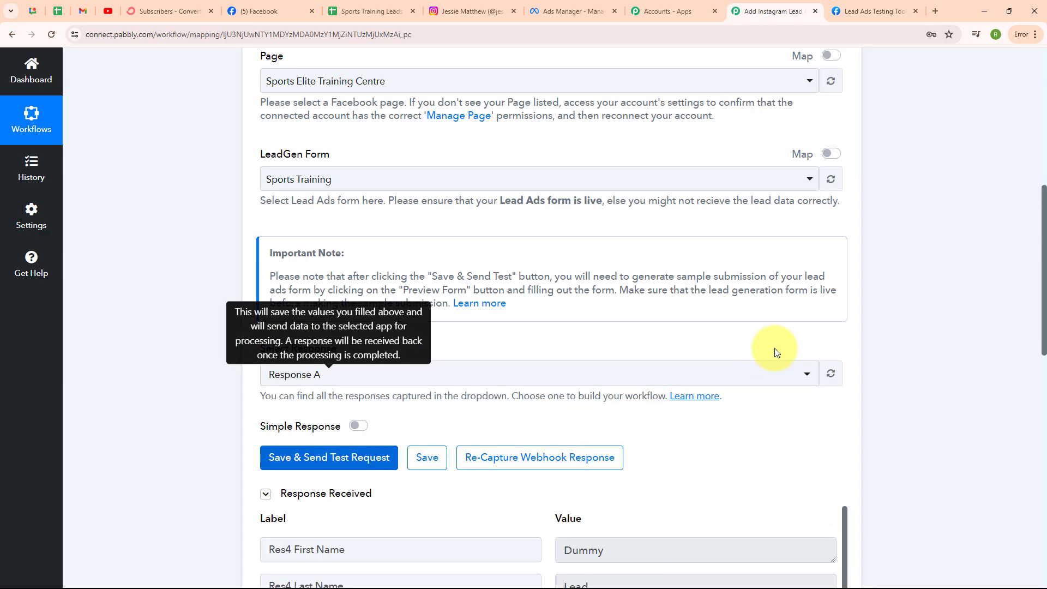
{"action": "scroll", "coordinate": [776, 350], "scroll_direction": "down", "scroll_amount": 3}
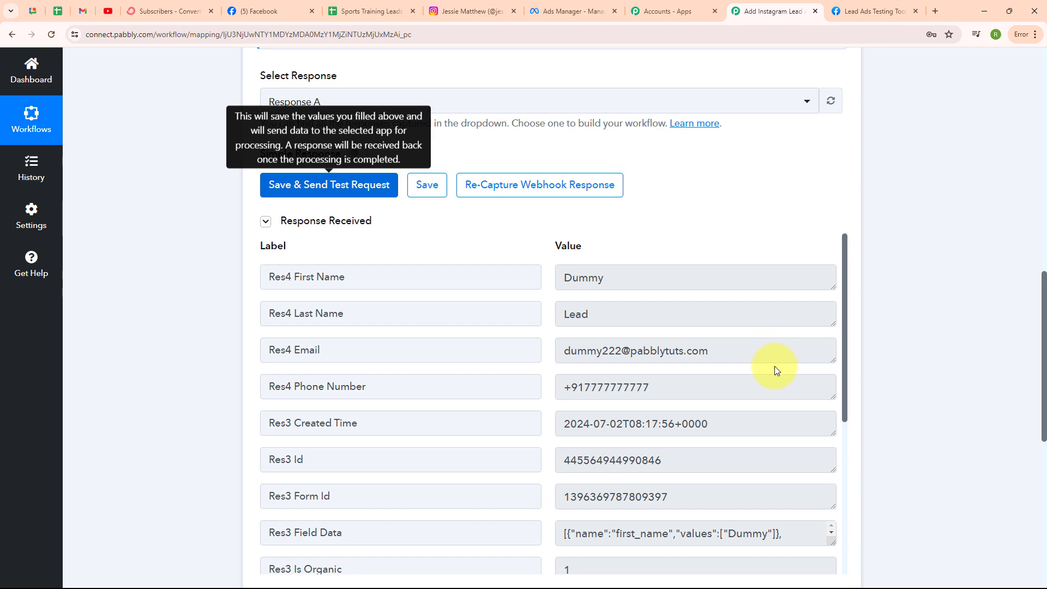
{"action": "scroll", "coordinate": [774, 365], "scroll_direction": "down", "scroll_amount": 5}
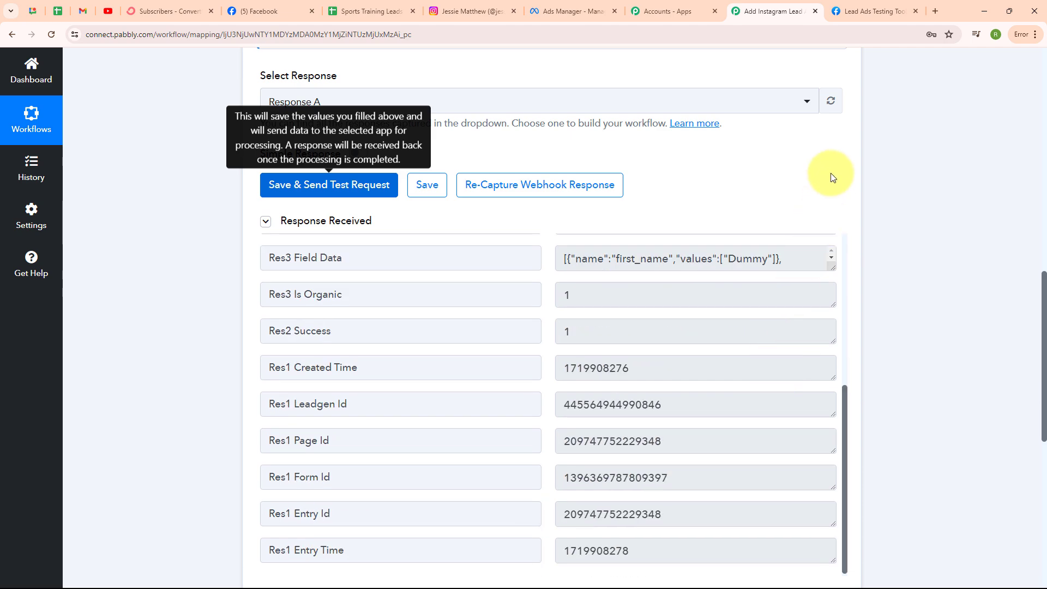
{"action": "scroll", "coordinate": [831, 176], "scroll_direction": "up", "scroll_amount": 10}
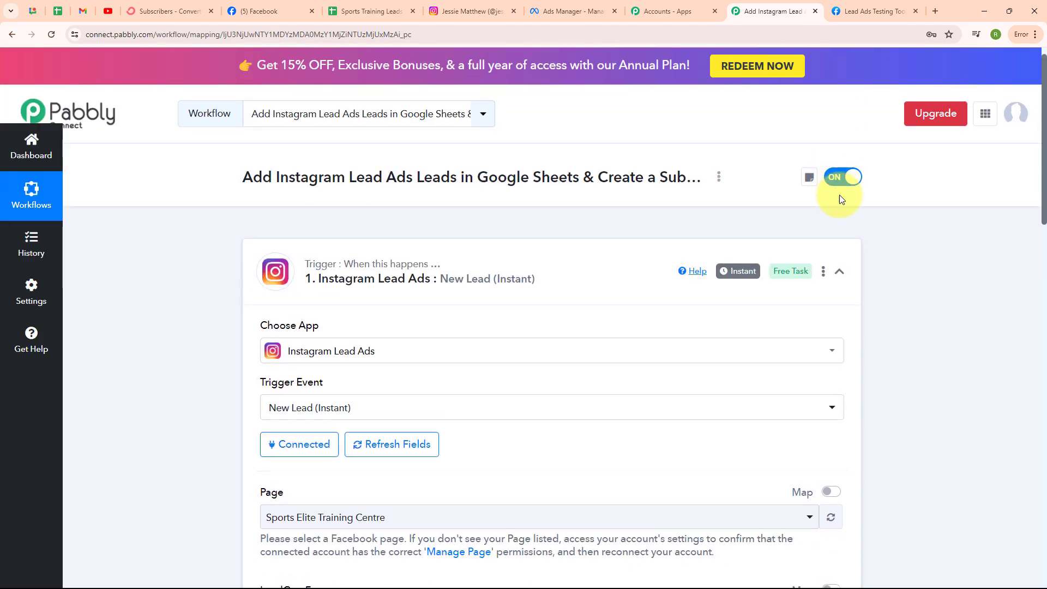
{"action": "left_click", "coordinate": [839, 271]}
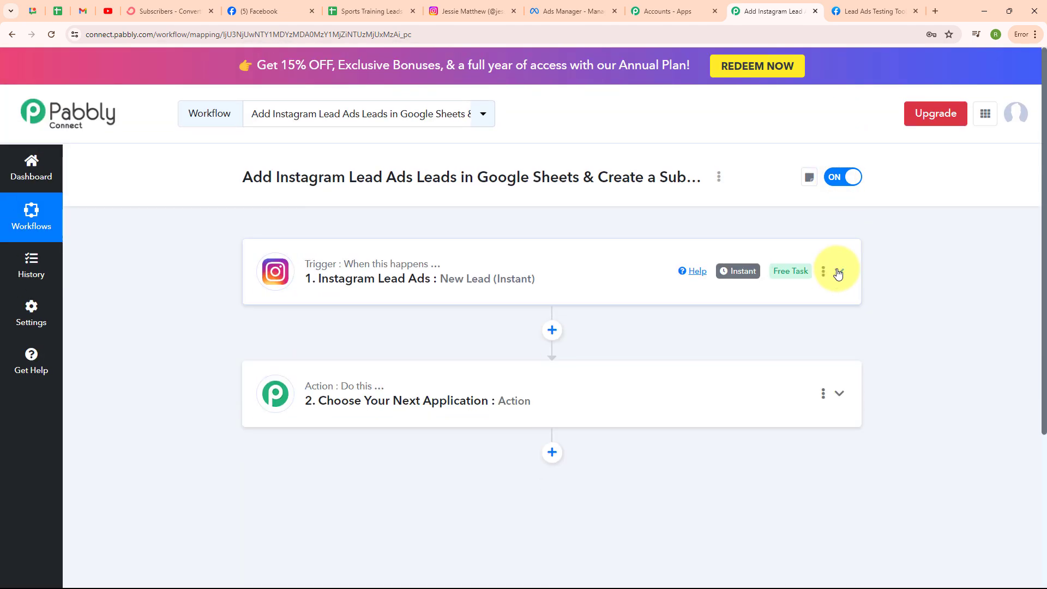
{"action": "left_click", "coordinate": [393, 395]}
Step: Search 'goo' to set the action app to Google Sheets with the Add New Row event
{"action": "scroll", "coordinate": [389, 400], "scroll_direction": "down", "scroll_amount": 3}
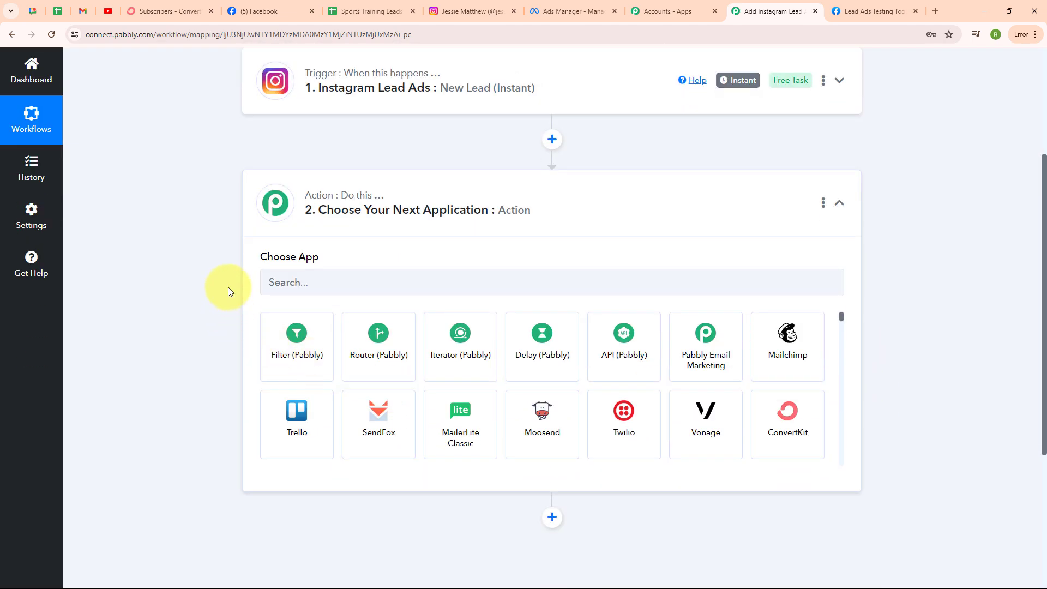
{"action": "left_click", "coordinate": [298, 283]}
{"action": "type", "text": "goo"}
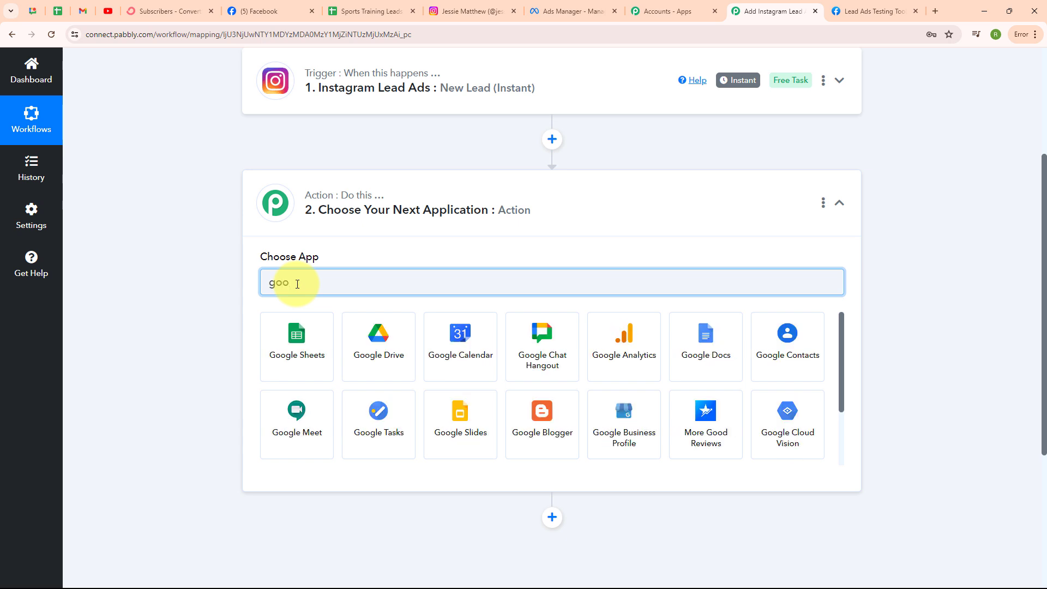
{"action": "left_click", "coordinate": [294, 338]}
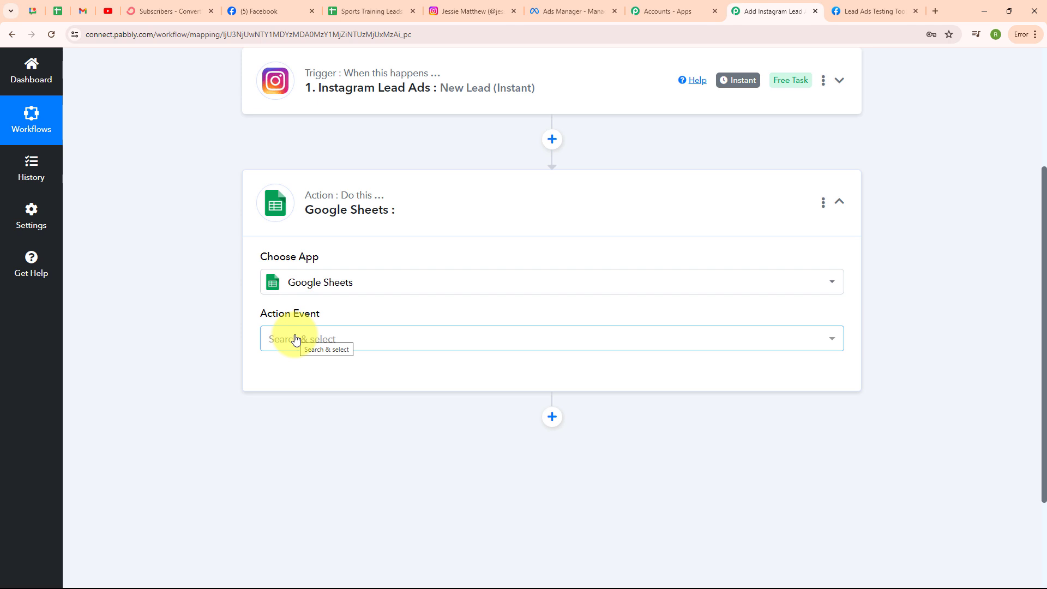
{"action": "left_click", "coordinate": [295, 340]}
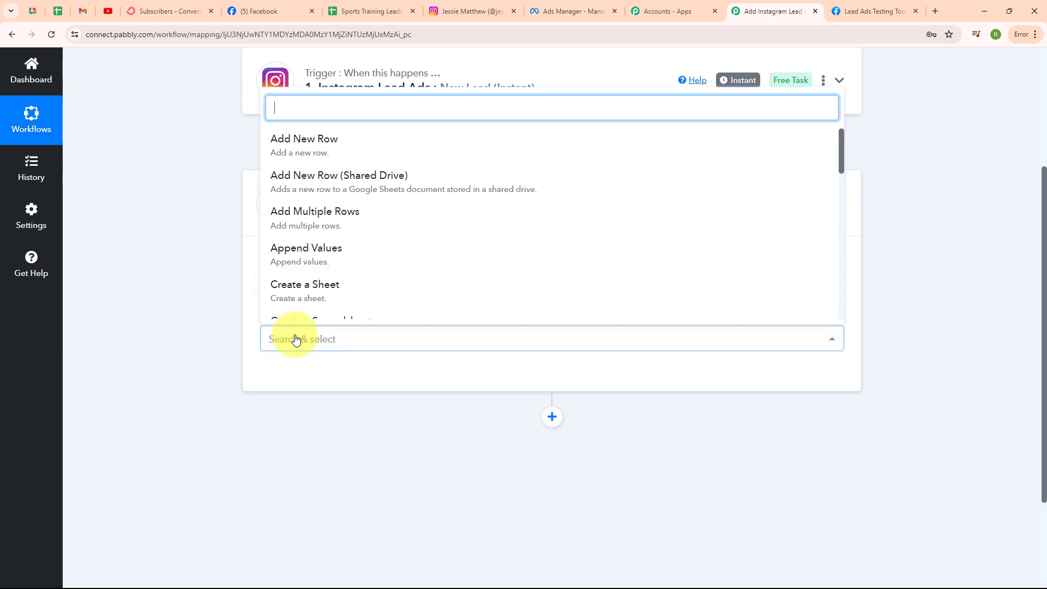
{"action": "left_click", "coordinate": [318, 148]}
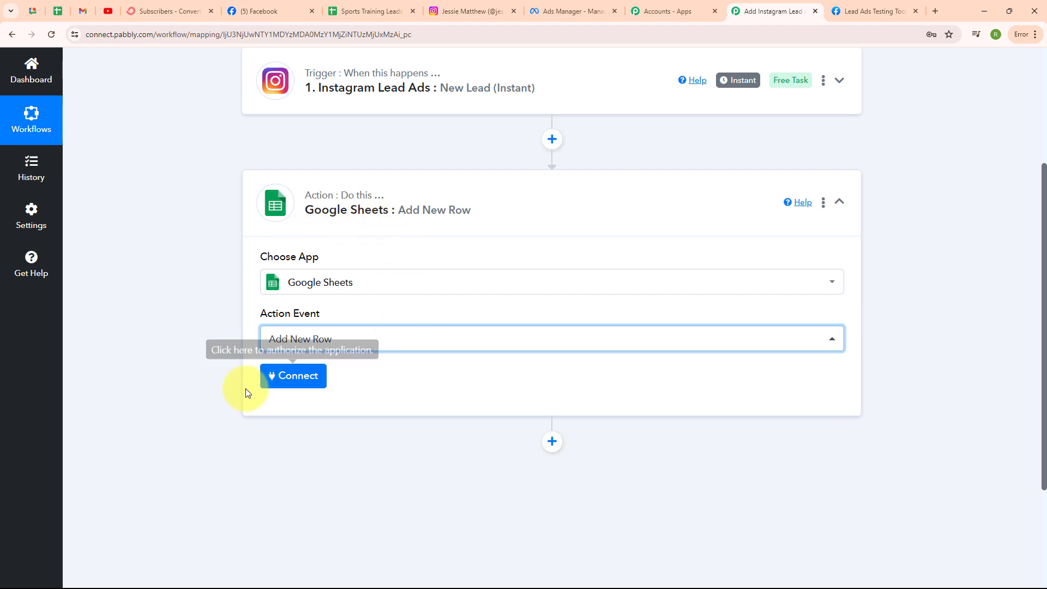
Step: Authorize a new Google account connection for the Google Sheets action
{"action": "left_click", "coordinate": [292, 375]}
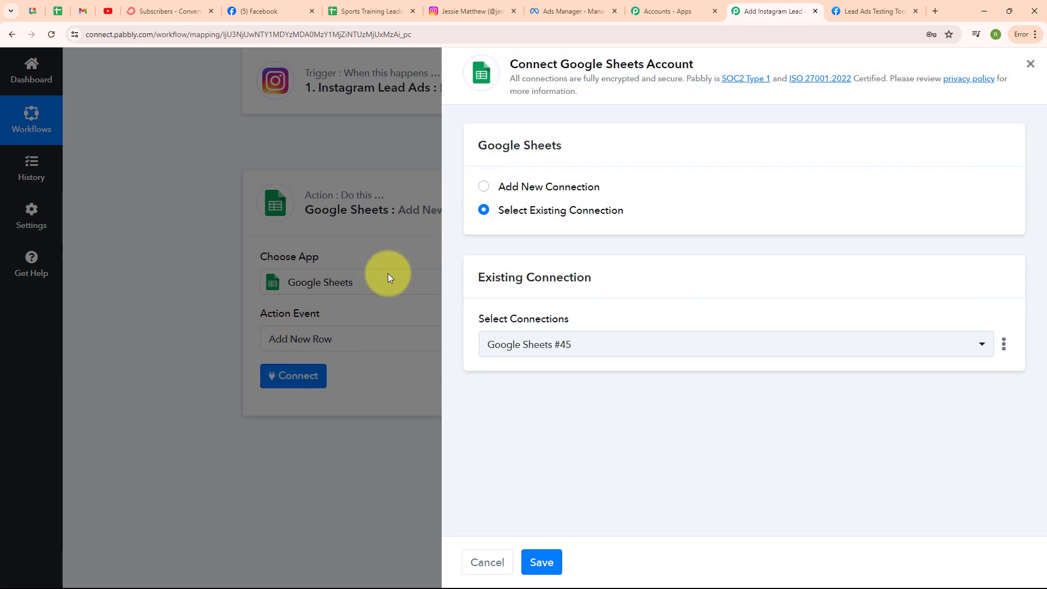
{"action": "left_click", "coordinate": [483, 188]}
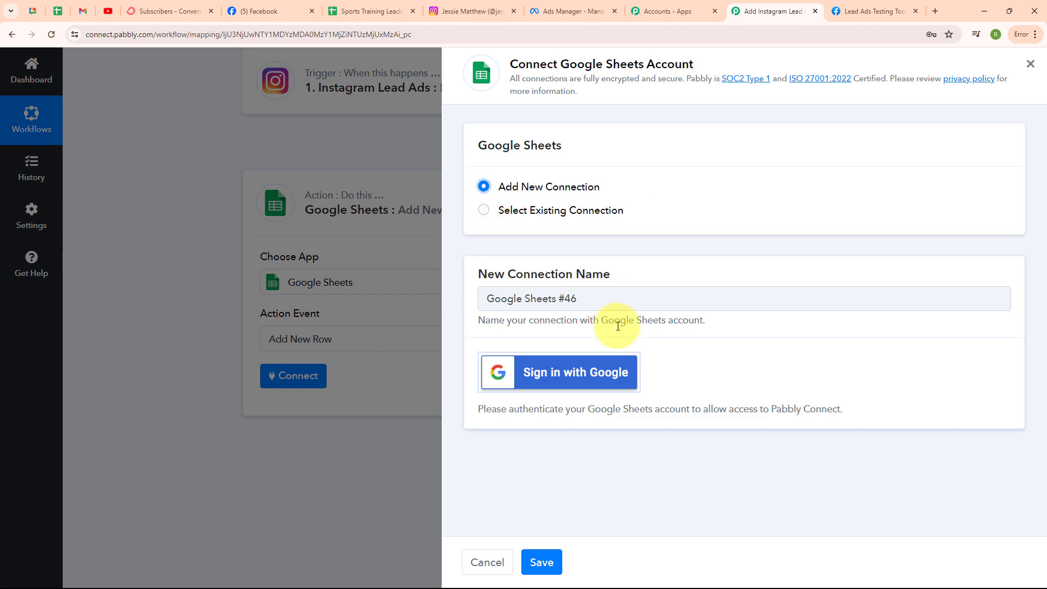
{"action": "left_click", "coordinate": [572, 372]}
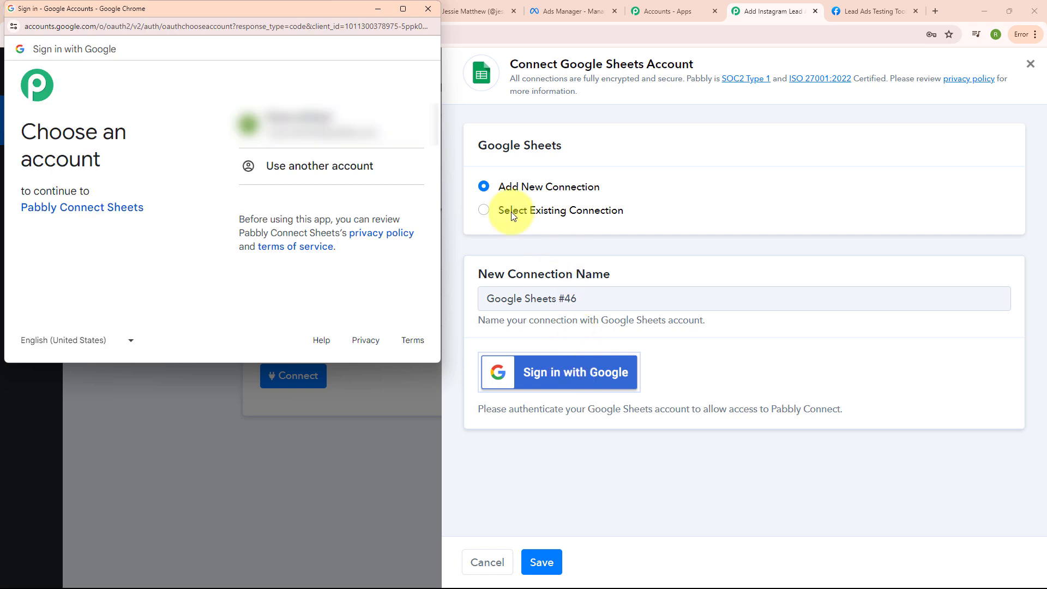
{"action": "left_click", "coordinate": [315, 144]}
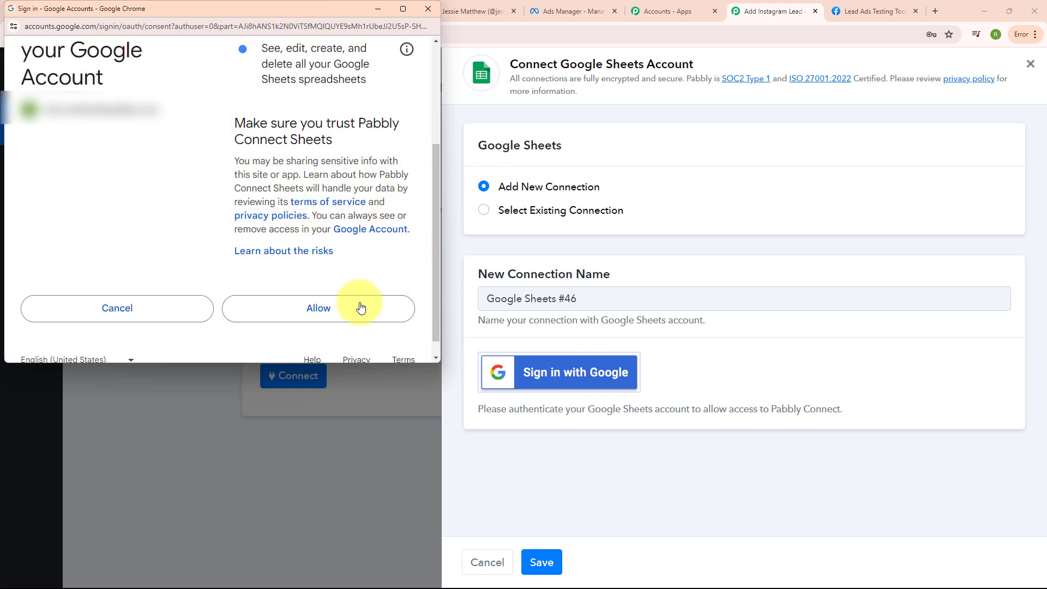
{"action": "left_click", "coordinate": [323, 310]}
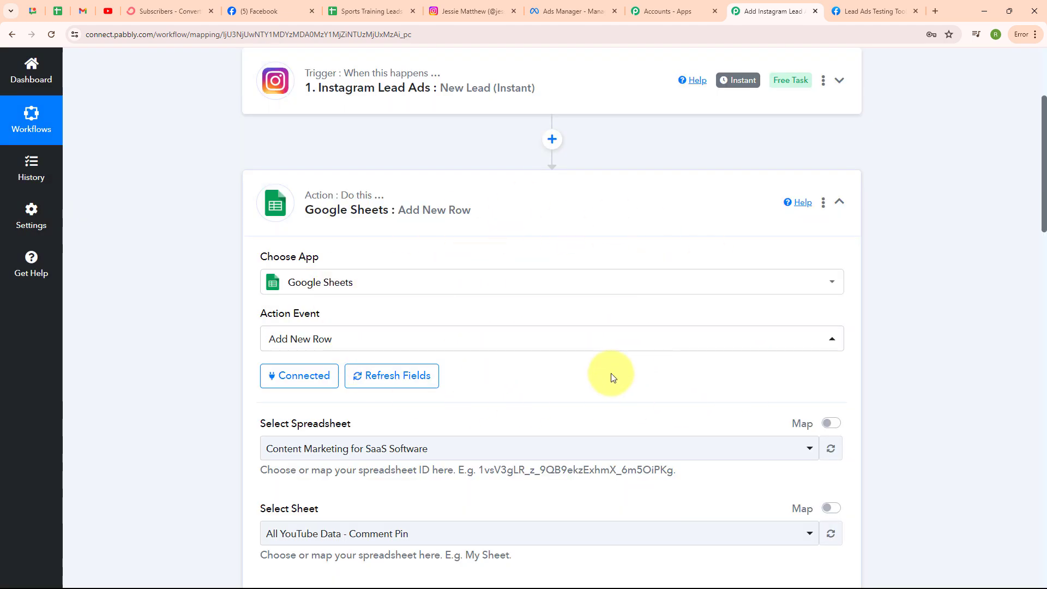
Step: Select the Sports Training Leads spreadsheet and Sheet1 as the target
{"action": "scroll", "coordinate": [609, 371], "scroll_direction": "down", "scroll_amount": 3}
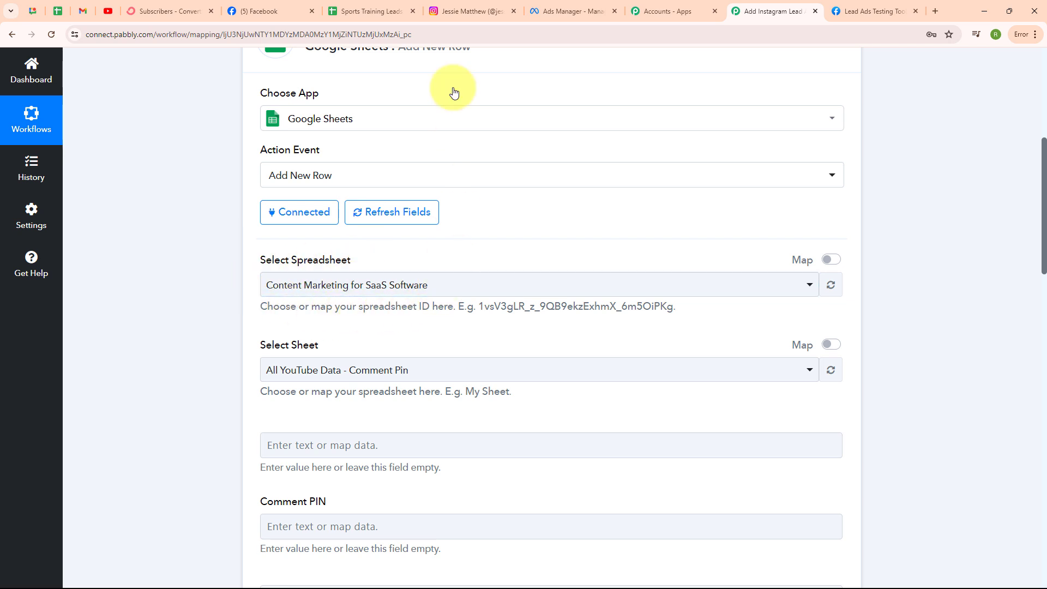
{"action": "left_click", "coordinate": [360, 6]}
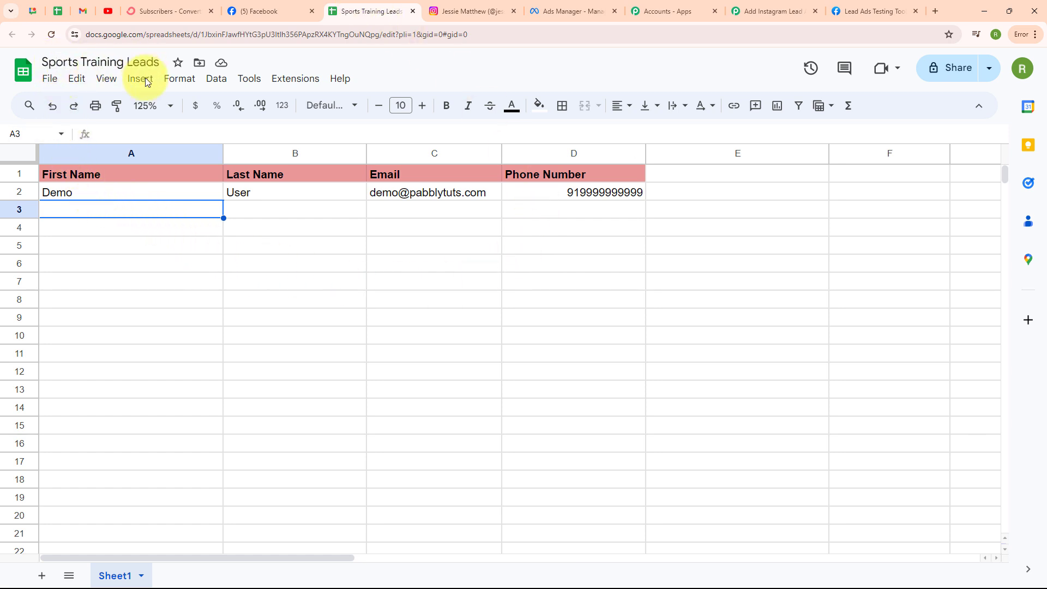
{"action": "left_click", "coordinate": [770, 11]}
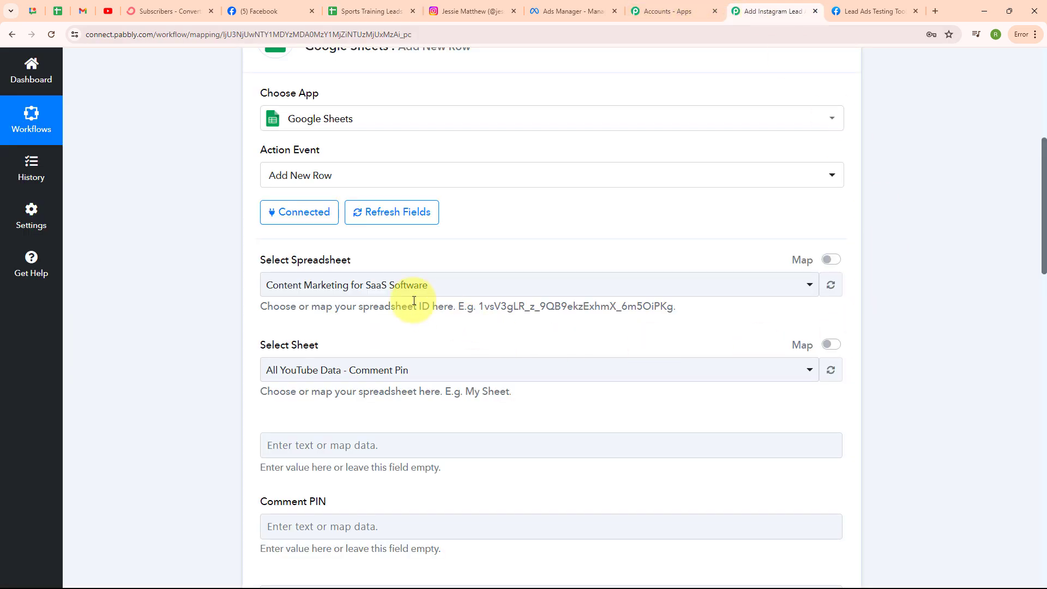
{"action": "left_click", "coordinate": [411, 284]}
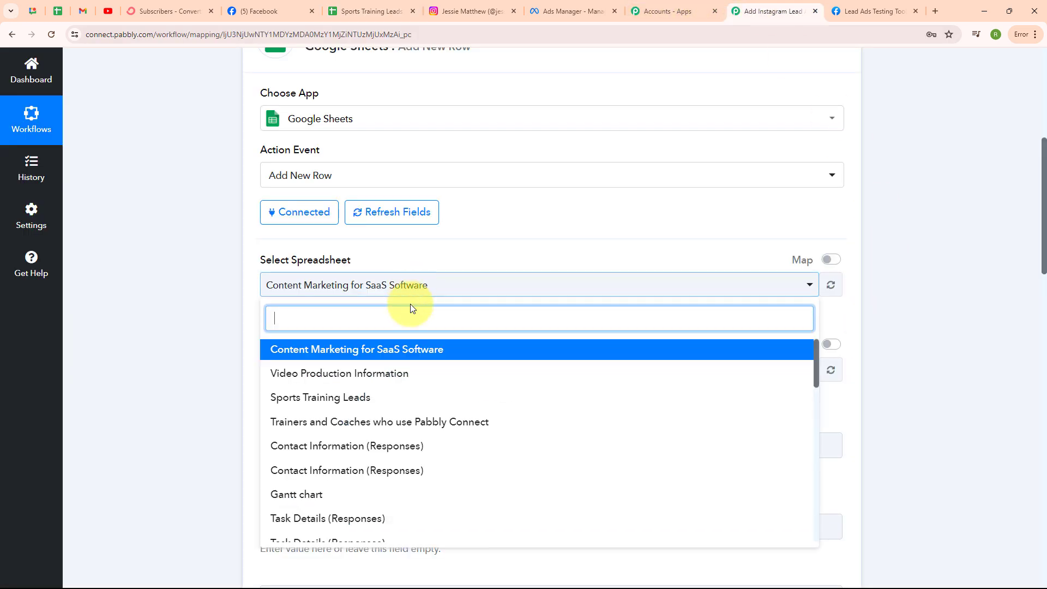
{"action": "left_click", "coordinate": [406, 404]}
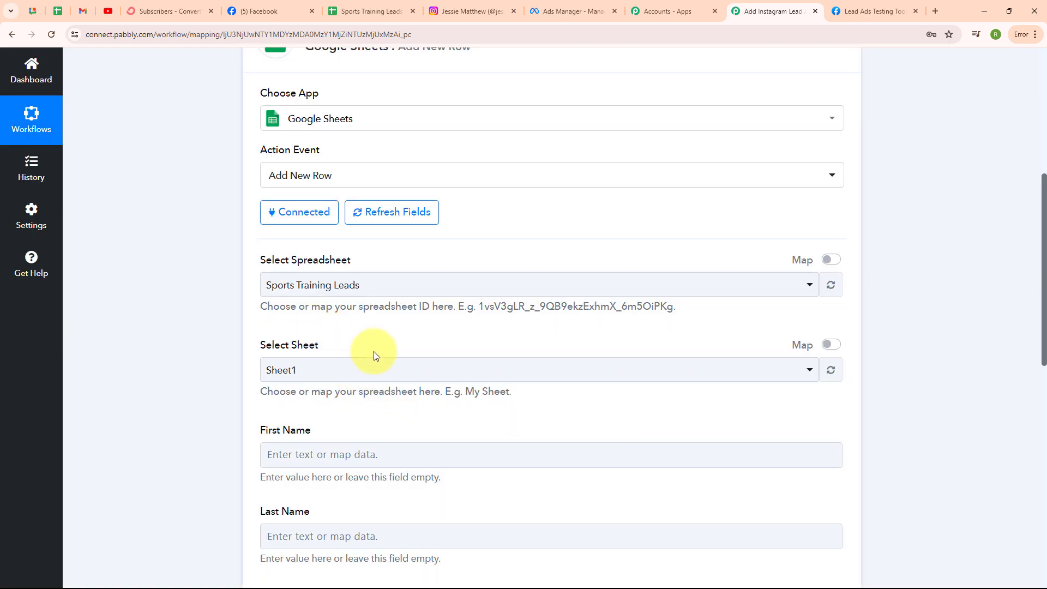
{"action": "left_click", "coordinate": [370, 370]}
{"action": "left_click", "coordinate": [353, 435]}
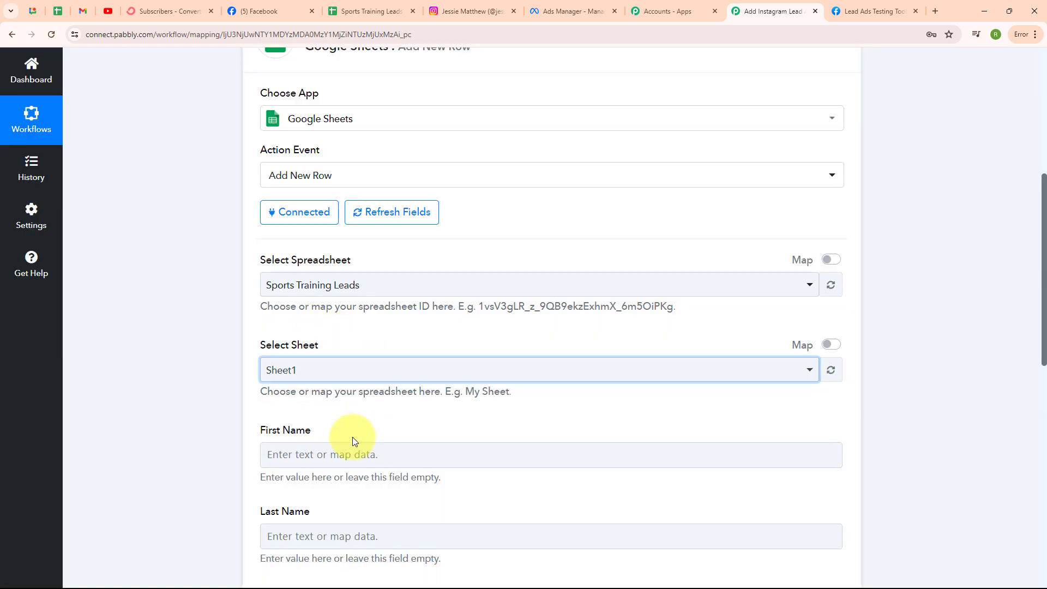
Step: Compare the spreadsheet's column headers, then start mapping the First Name field
{"action": "left_click", "coordinate": [212, 412]}
{"action": "scroll", "coordinate": [768, 392], "scroll_direction": "down", "scroll_amount": 5}
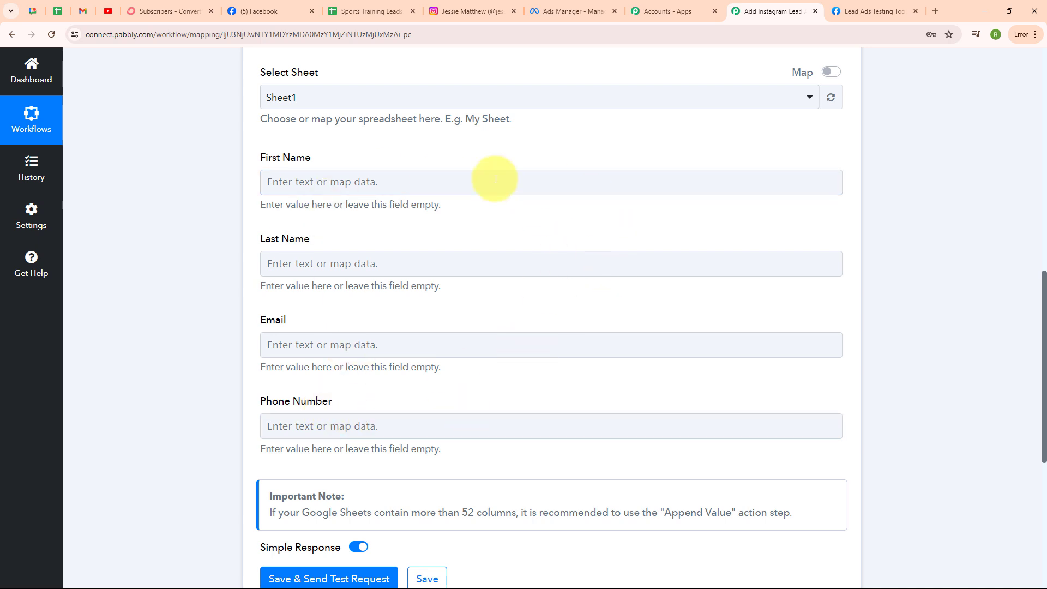
{"action": "left_click", "coordinate": [368, 11]}
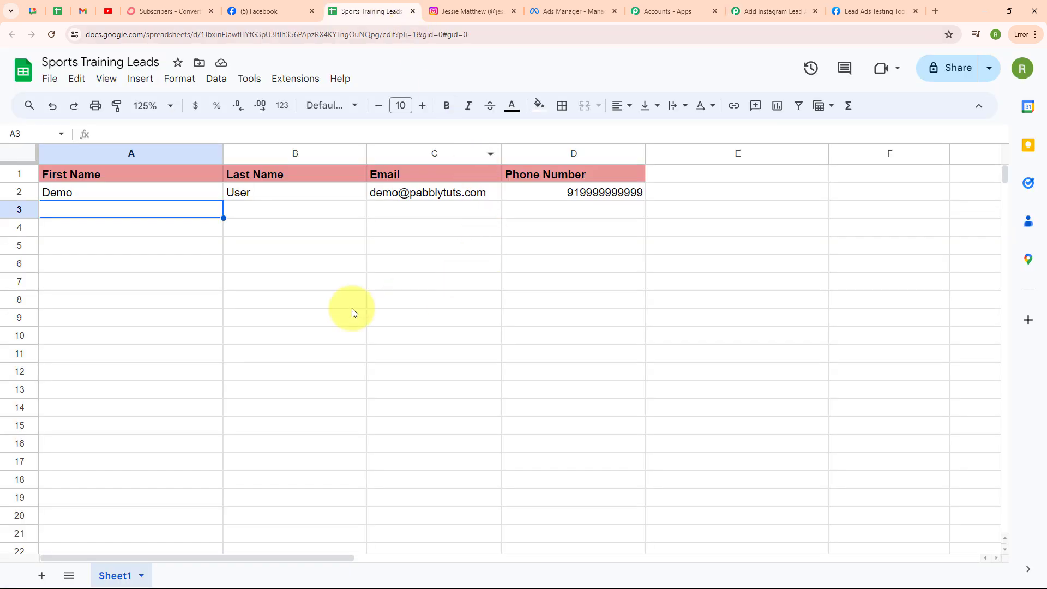
{"action": "left_click", "coordinate": [772, 11]}
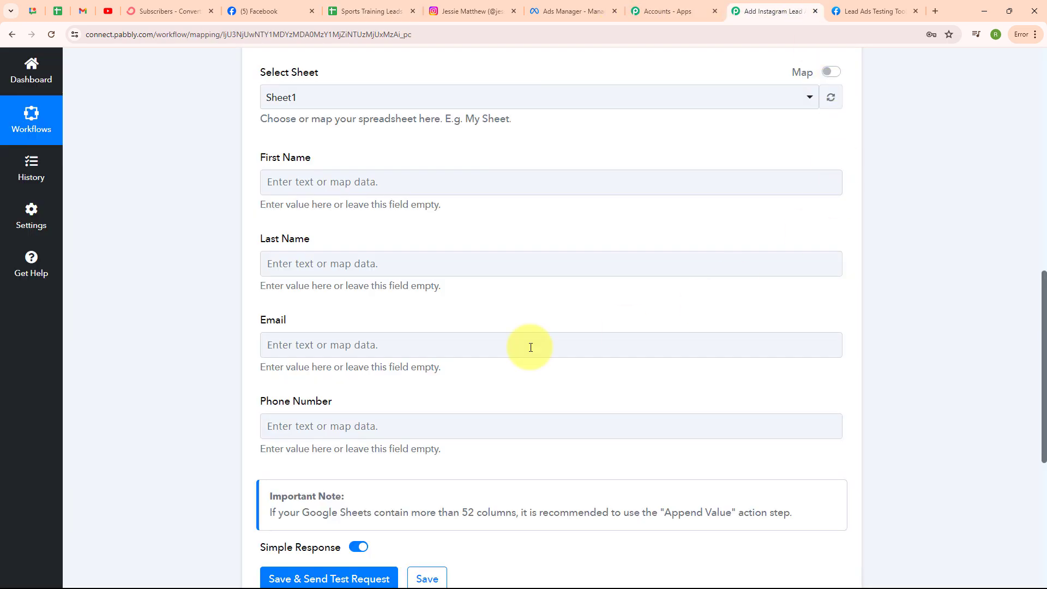
{"action": "left_click", "coordinate": [277, 185]}
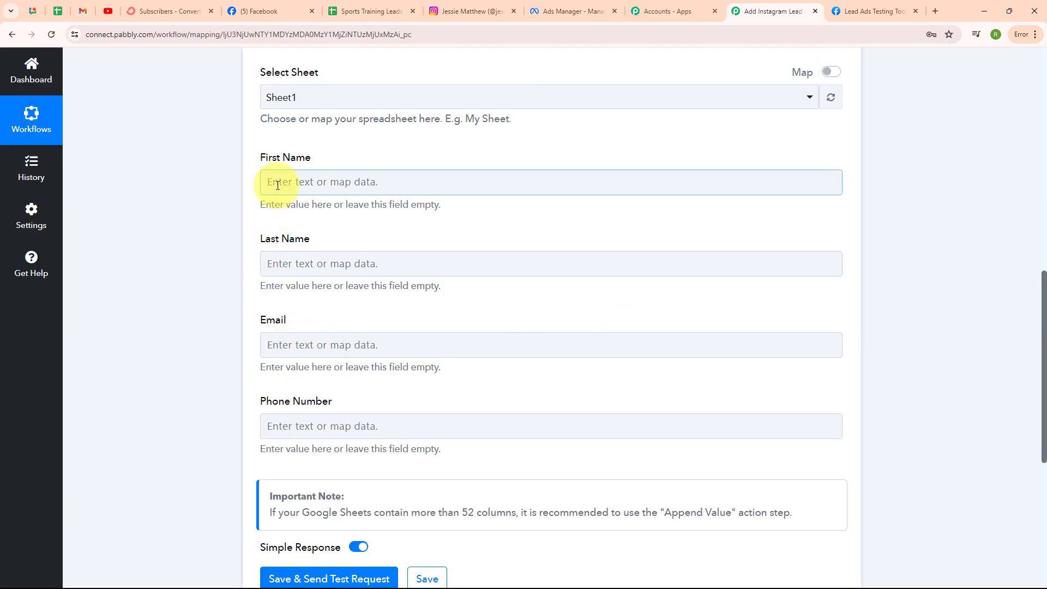
{"action": "left_click", "coordinate": [277, 185]}
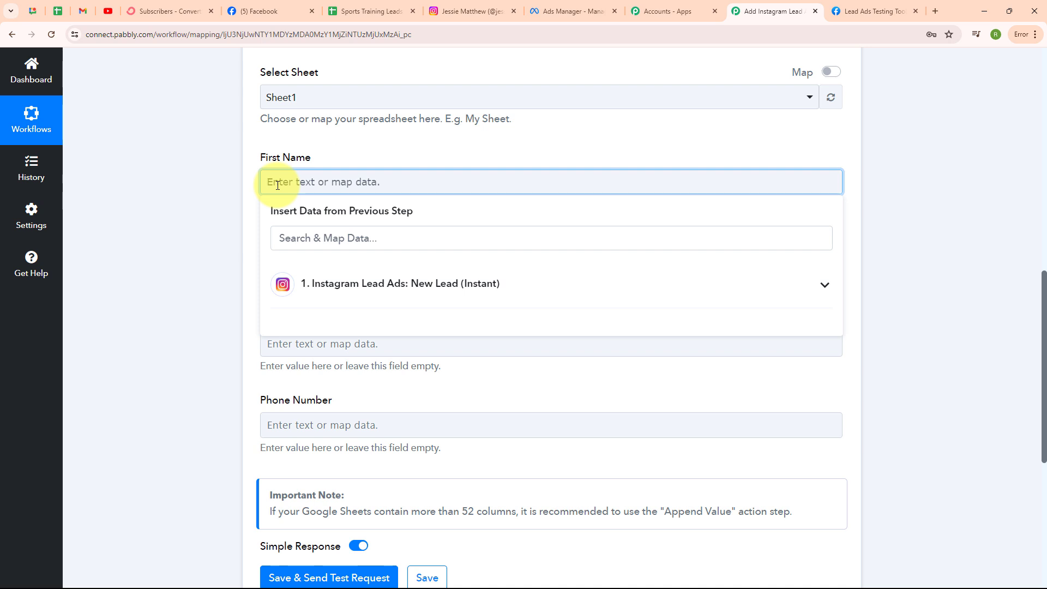
Step: Map the lead's first name and last name into First Name and Last Name
{"action": "left_click", "coordinate": [446, 300]}
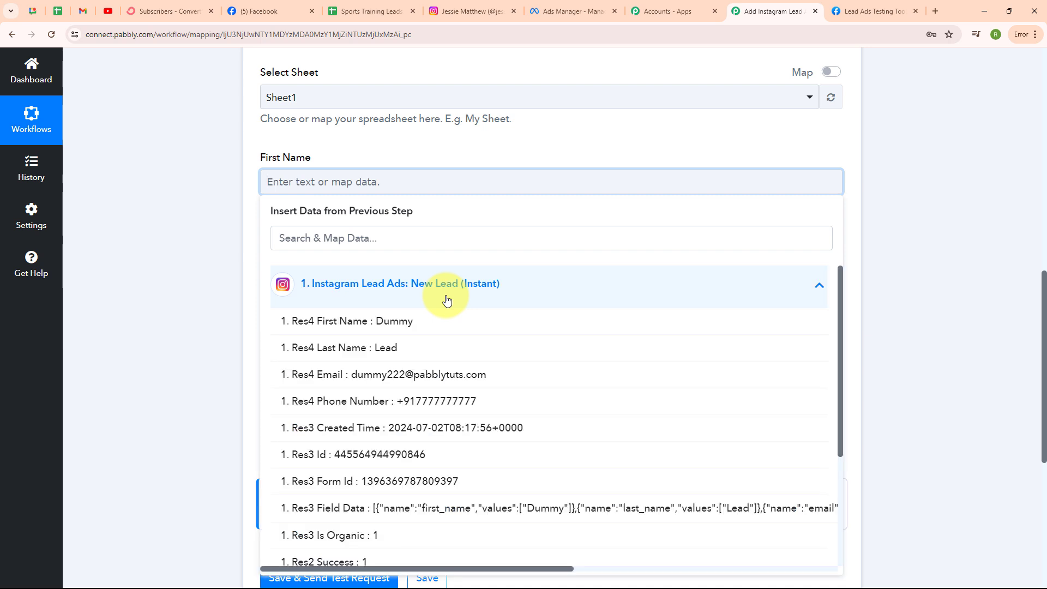
{"action": "left_click", "coordinate": [436, 320]}
{"action": "left_click", "coordinate": [327, 275]}
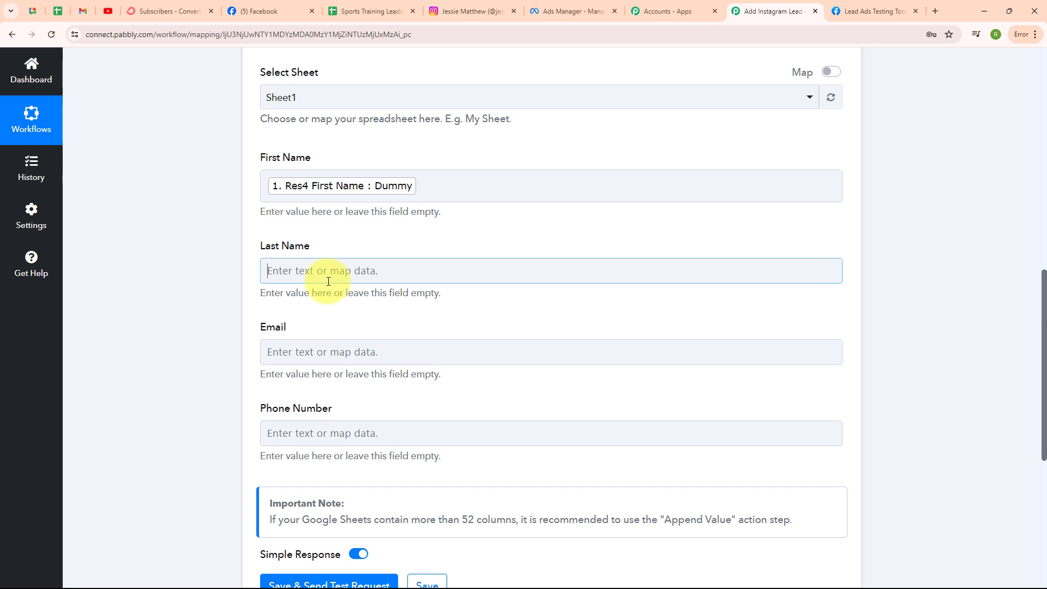
{"action": "left_click", "coordinate": [374, 376]}
{"action": "left_click", "coordinate": [381, 436]}
Step: Map the lead's email and phone number into Email and Phone Number
{"action": "left_click", "coordinate": [185, 418]}
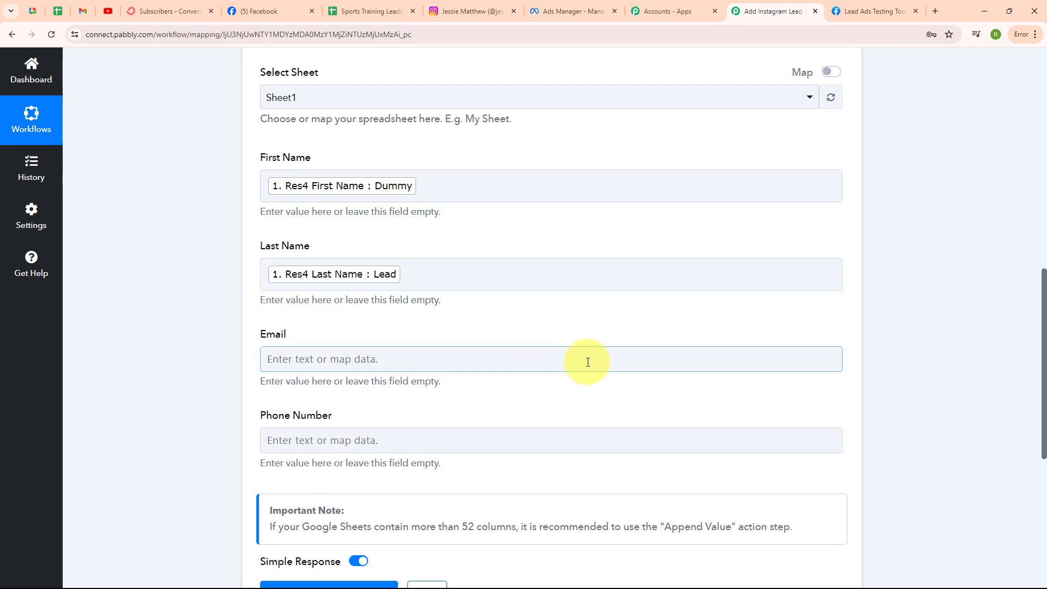
{"action": "scroll", "coordinate": [586, 359], "scroll_direction": "down", "scroll_amount": 2}
{"action": "left_click", "coordinate": [289, 250]}
{"action": "left_click", "coordinate": [402, 351]}
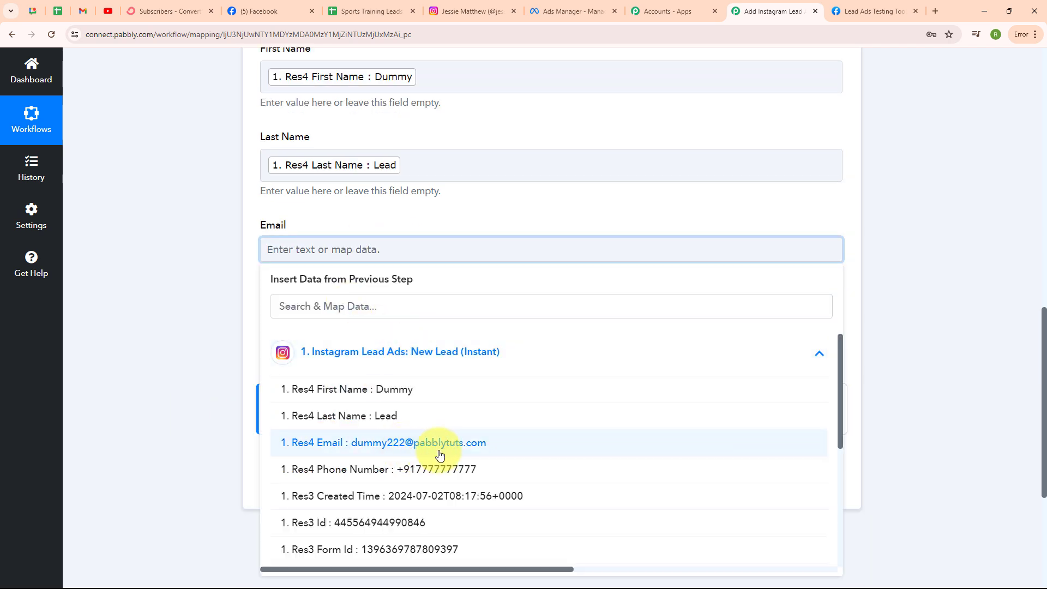
{"action": "left_click", "coordinate": [363, 442]}
{"action": "left_click", "coordinate": [268, 337]}
{"action": "left_click", "coordinate": [381, 439]}
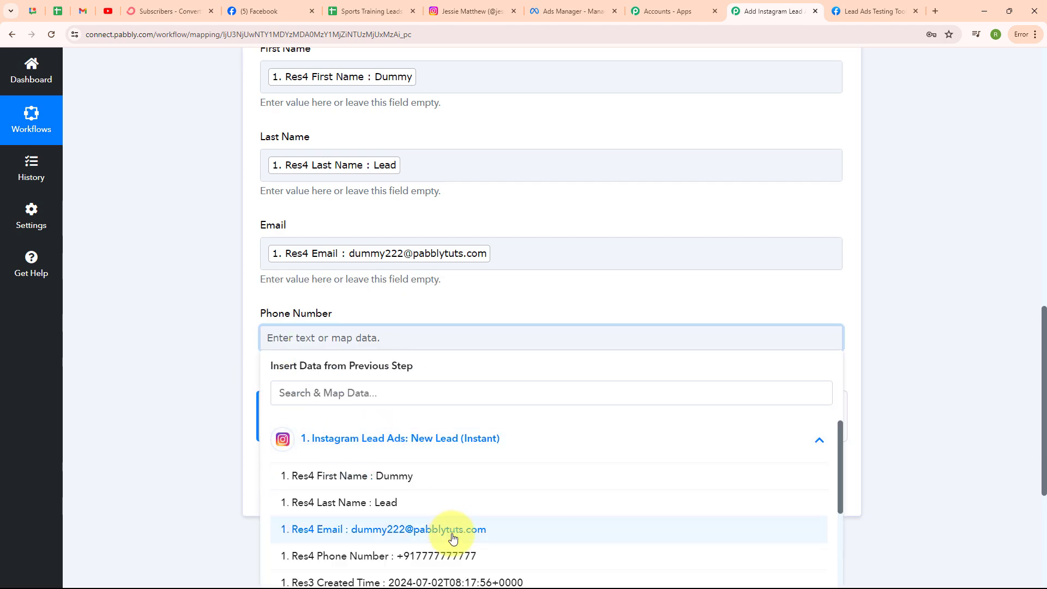
{"action": "left_click", "coordinate": [452, 558]}
Step: Save the Google Sheets action and send a test row to Sheet1
{"action": "scroll", "coordinate": [689, 265], "scroll_direction": "up", "scroll_amount": 5}
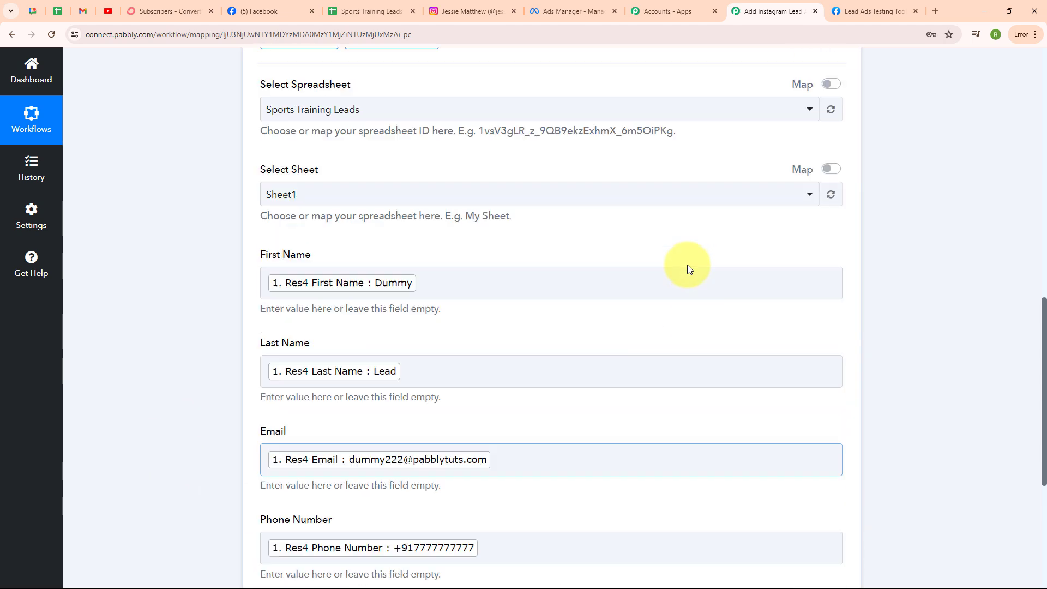
{"action": "scroll", "coordinate": [689, 265], "scroll_direction": "down", "scroll_amount": 7}
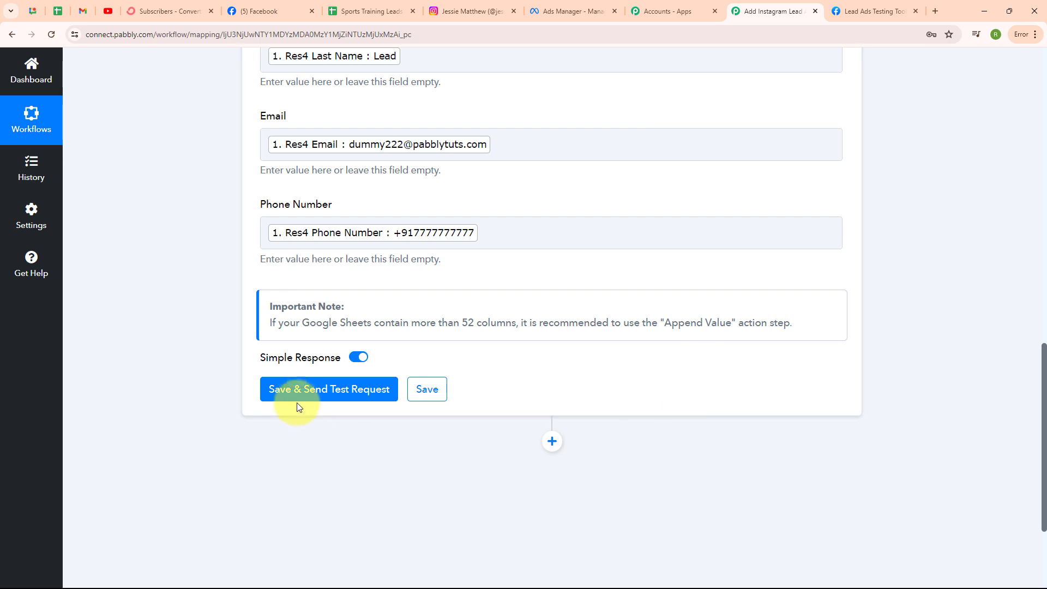
{"action": "left_click", "coordinate": [298, 396]}
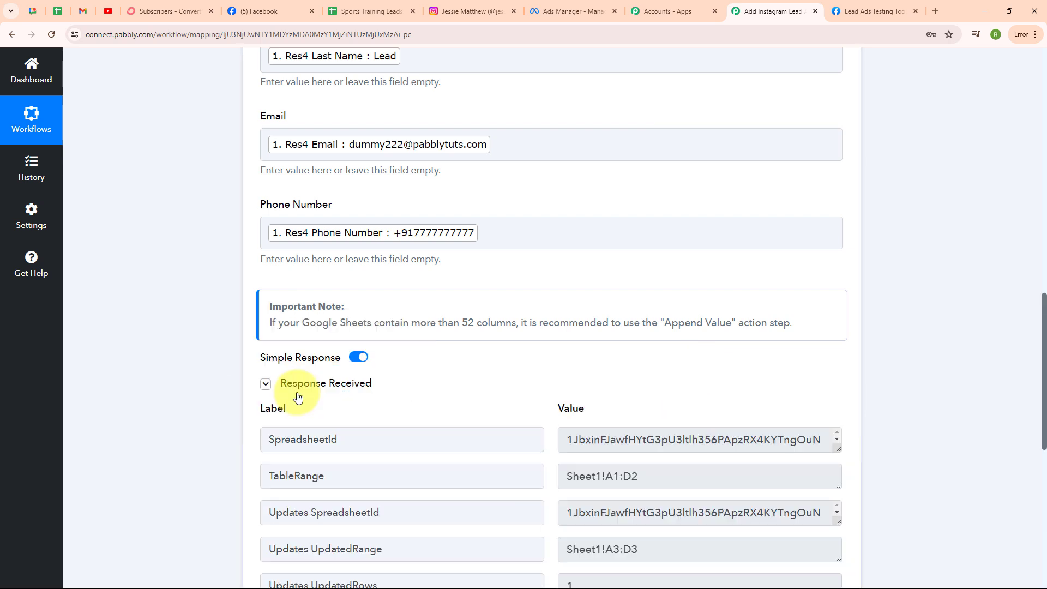
{"action": "scroll", "coordinate": [766, 402], "scroll_direction": "down", "scroll_amount": 4}
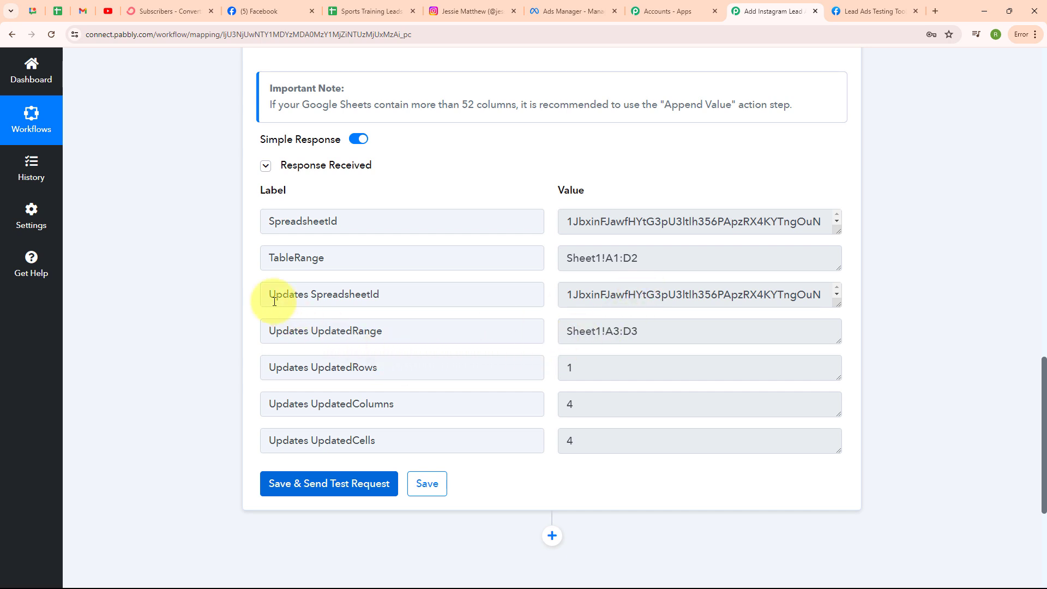
{"action": "left_click", "coordinate": [393, 5]}
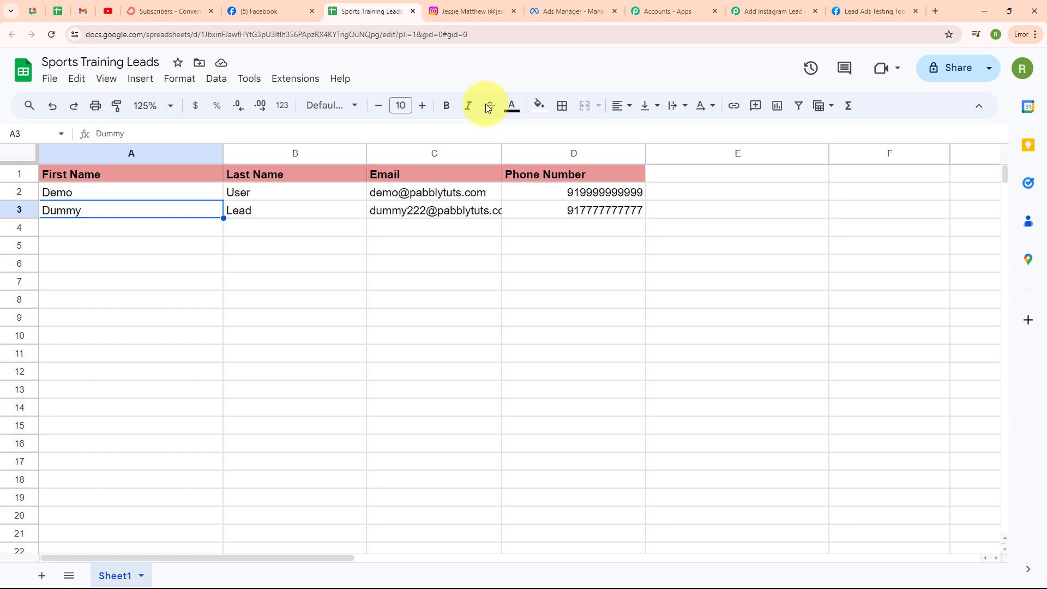
{"action": "left_click", "coordinate": [155, 235]}
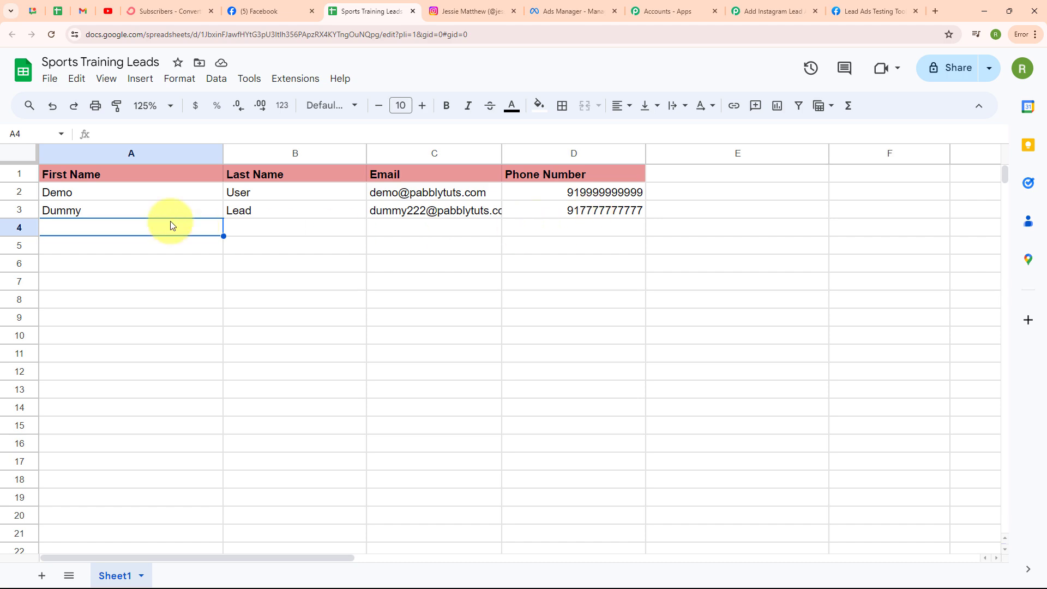
{"action": "left_click", "coordinate": [770, 8]}
Step: Add a ConvertKit step after Google Sheets, searched with 'Conv', using Add Subscriber to a Form
{"action": "scroll", "coordinate": [777, 97], "scroll_direction": "up", "scroll_amount": 15}
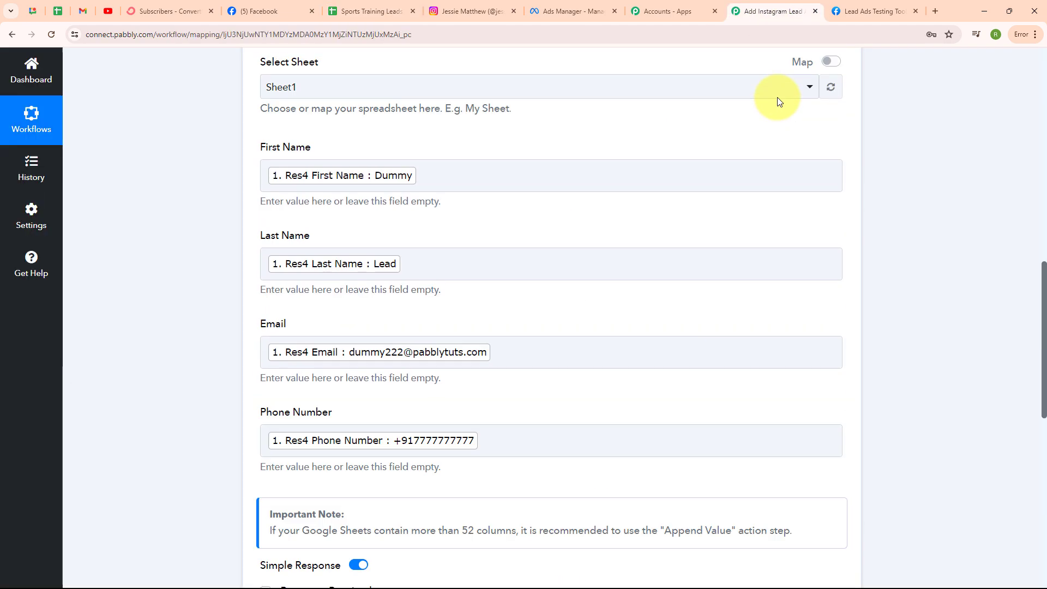
{"action": "left_click", "coordinate": [839, 147]}
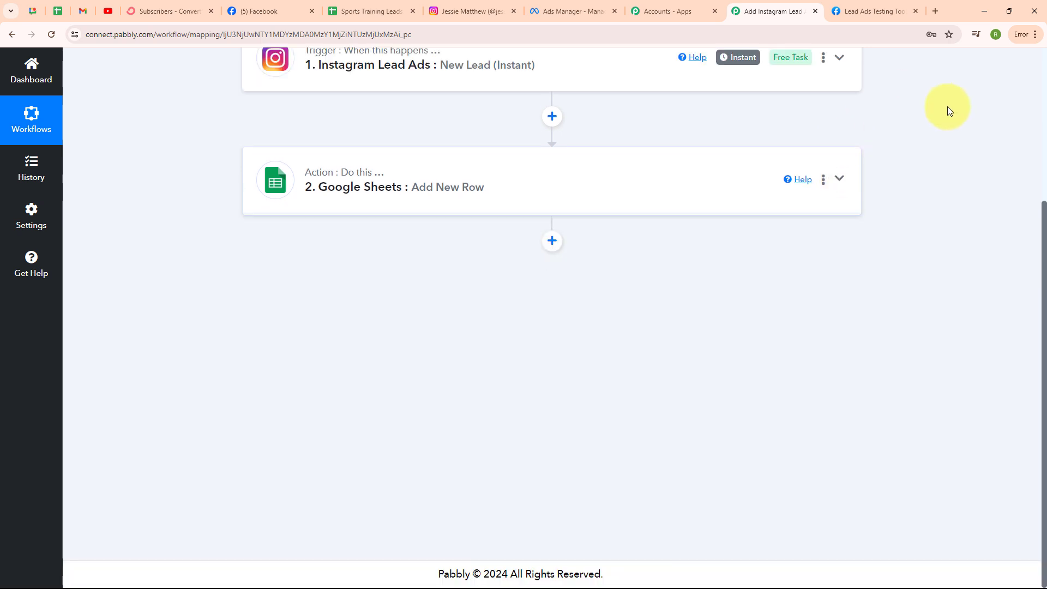
{"action": "left_click", "coordinate": [551, 240]}
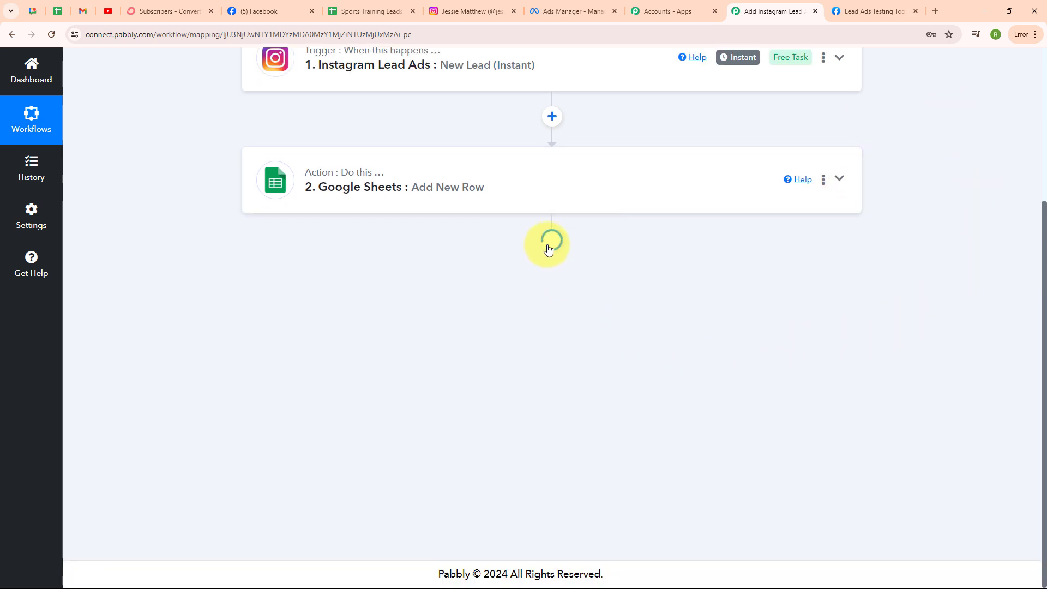
{"action": "scroll", "coordinate": [550, 259], "scroll_direction": "down", "scroll_amount": 2}
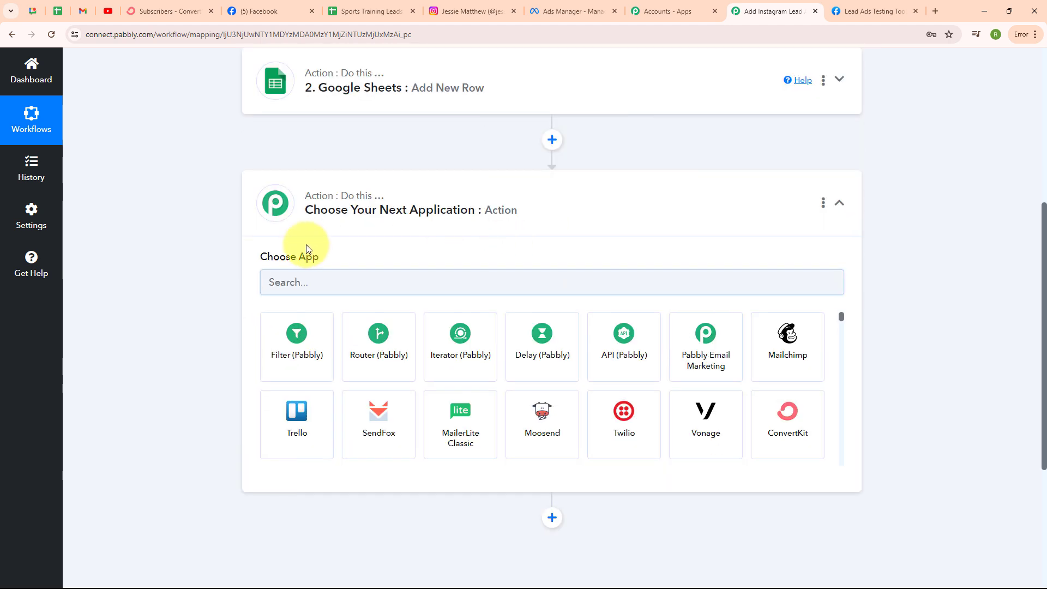
{"action": "left_click", "coordinate": [291, 285]}
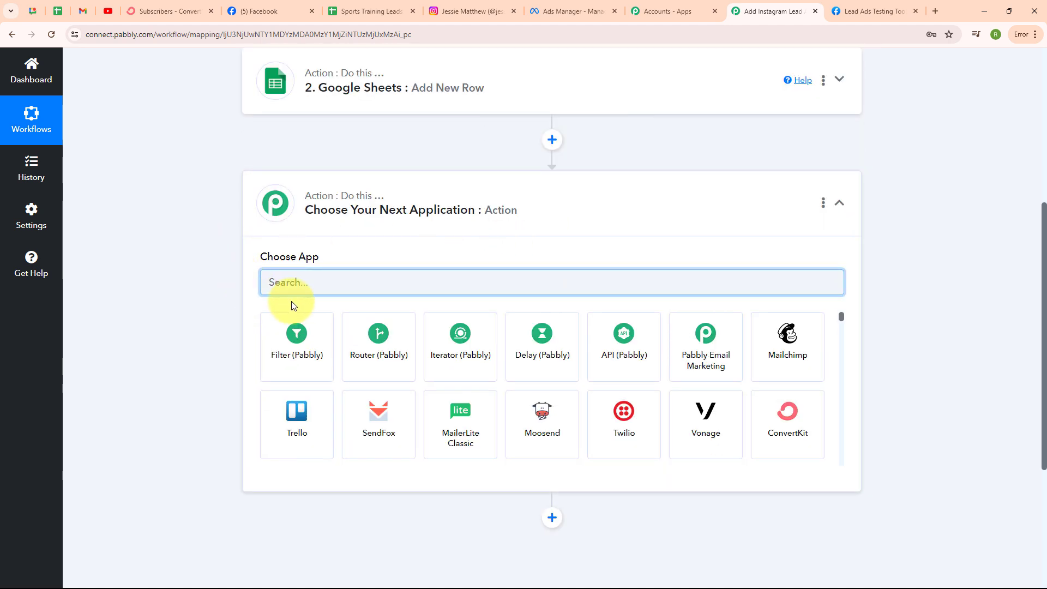
{"action": "type", "text": "Conv"}
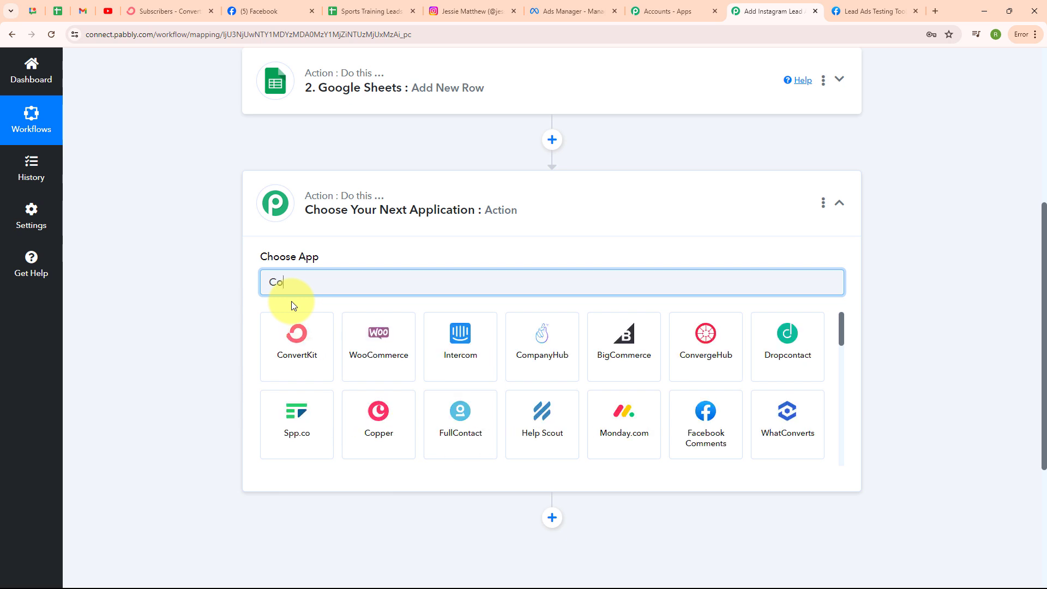
{"action": "left_click", "coordinate": [295, 325]}
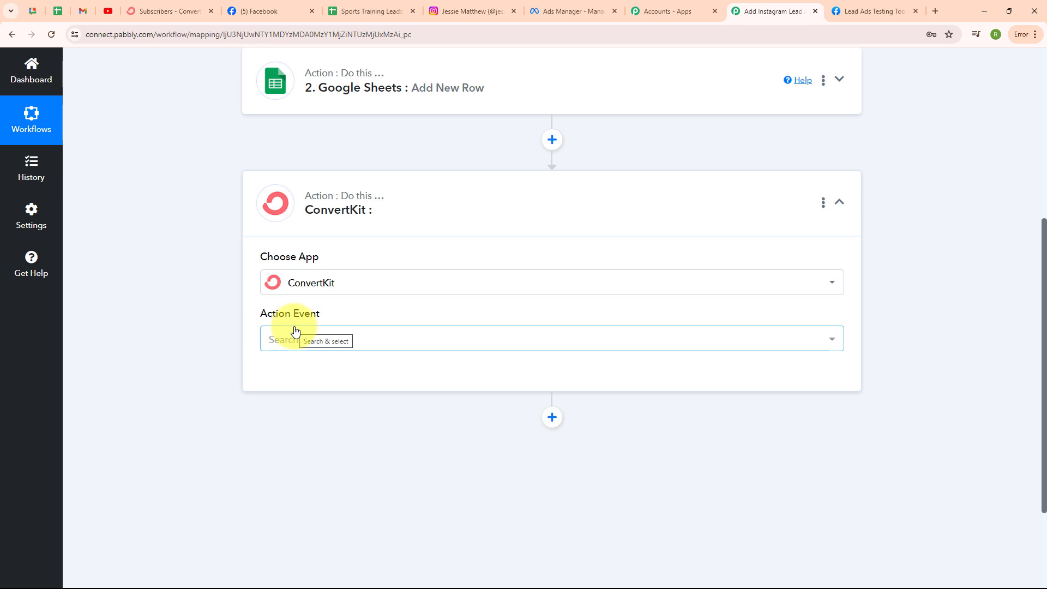
{"action": "left_click", "coordinate": [356, 343]}
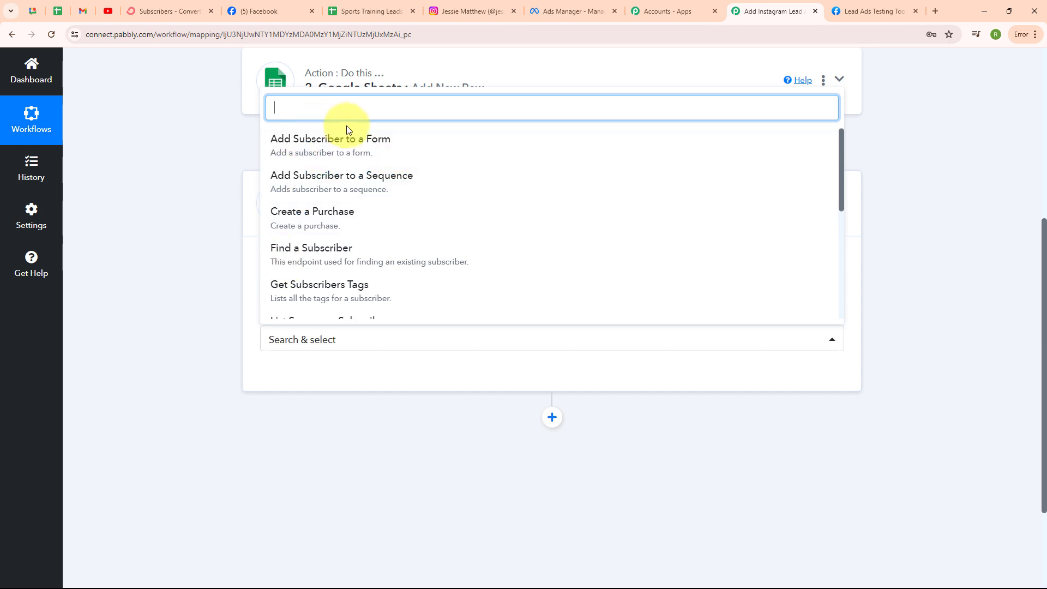
{"action": "left_click", "coordinate": [356, 148]}
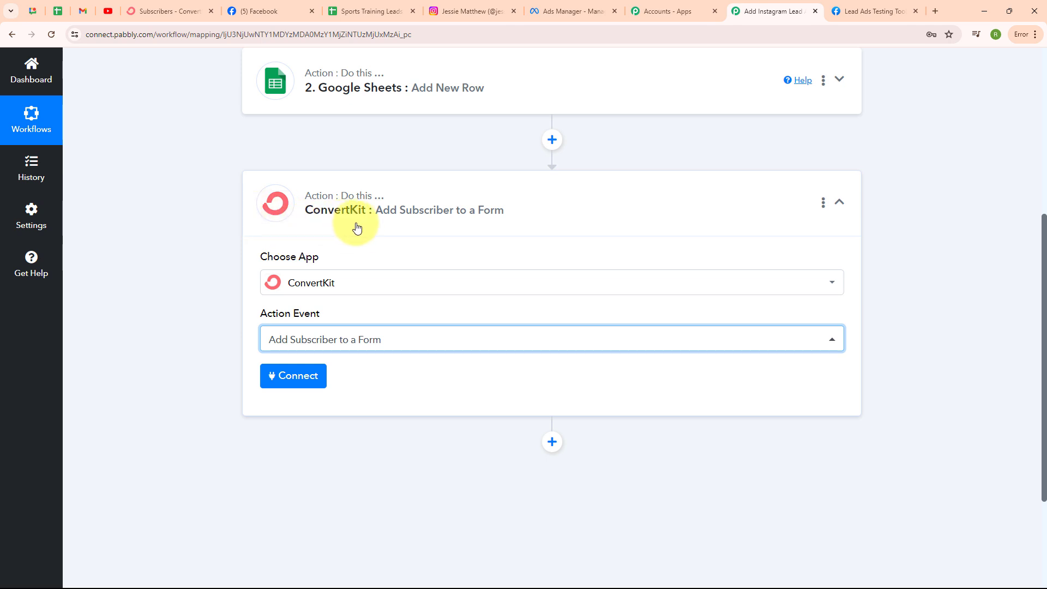
Step: Begin a new ConvertKit connection, note the API key hint, and view ConvertKit subscribers
{"action": "left_click", "coordinate": [304, 388]}
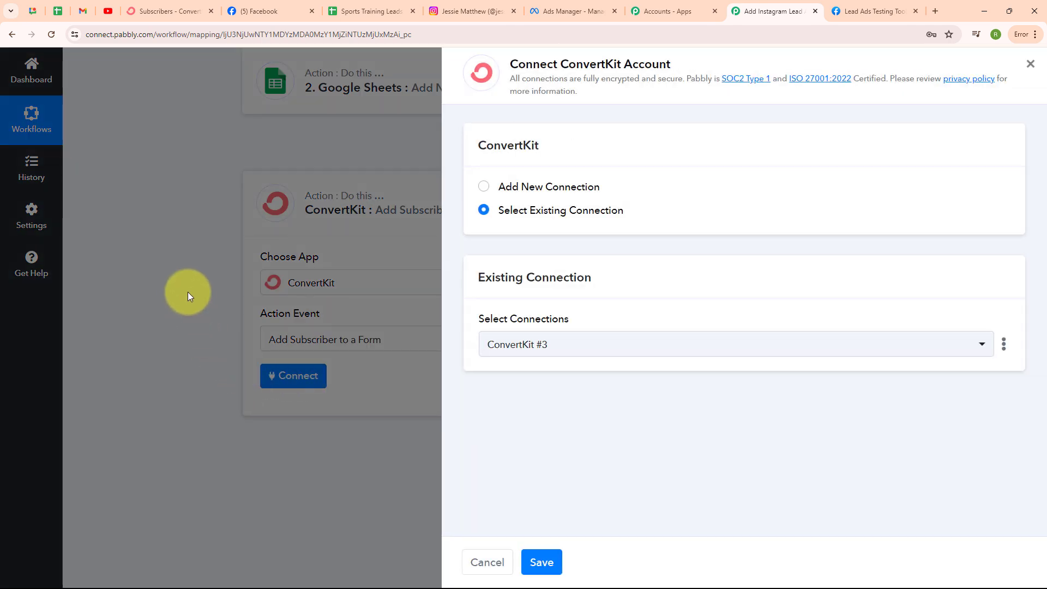
{"action": "left_click", "coordinate": [483, 188]}
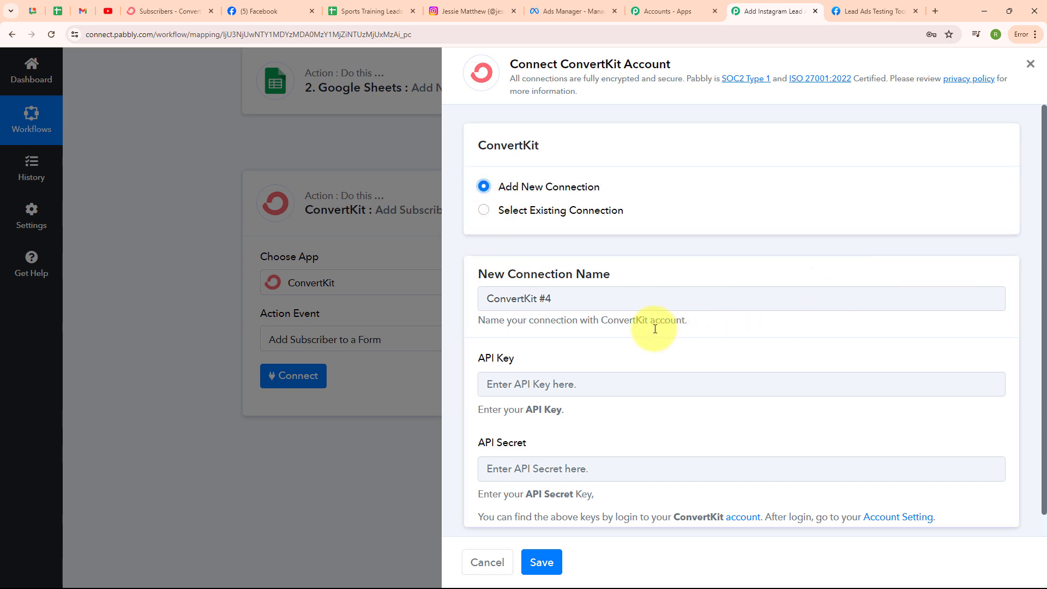
{"action": "scroll", "coordinate": [654, 327], "scroll_direction": "down", "scroll_amount": 1}
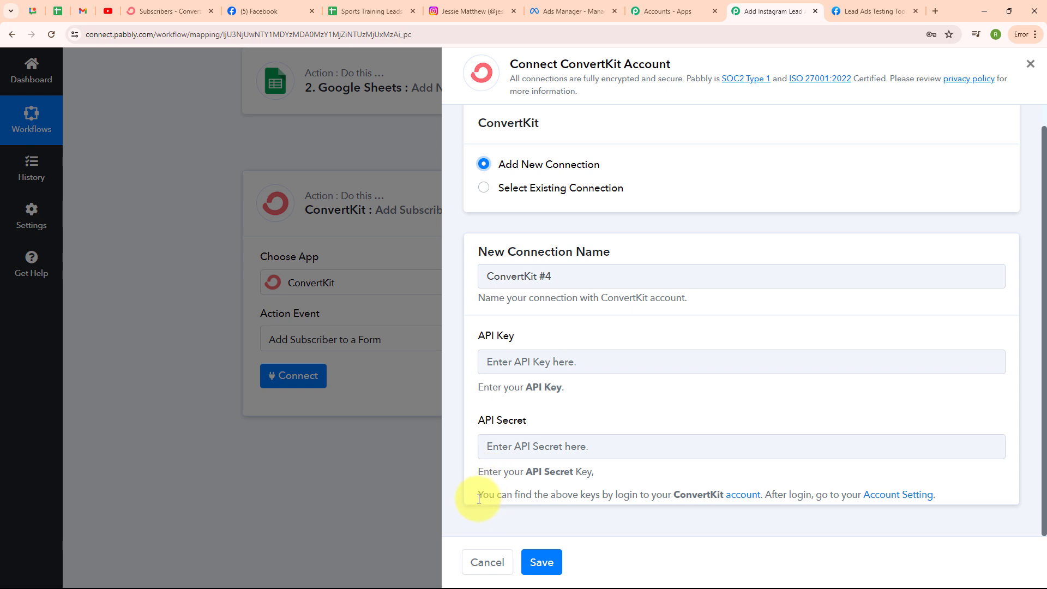
{"action": "left_click_drag", "start_coordinate": [479, 498], "coordinate": [988, 516]}
{"action": "left_click", "coordinate": [675, 523]}
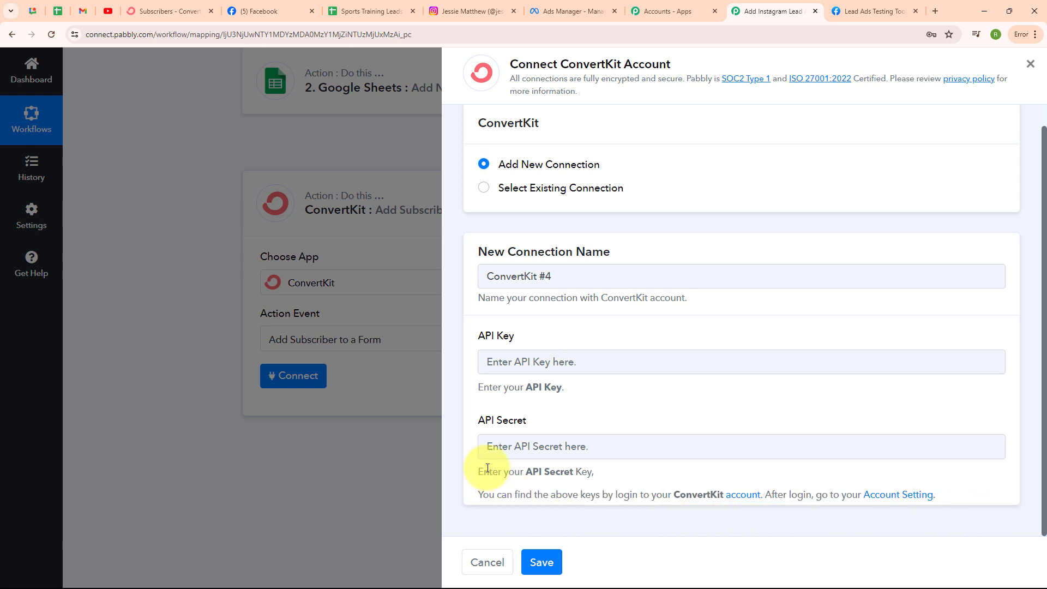
{"action": "left_click", "coordinate": [166, 10]}
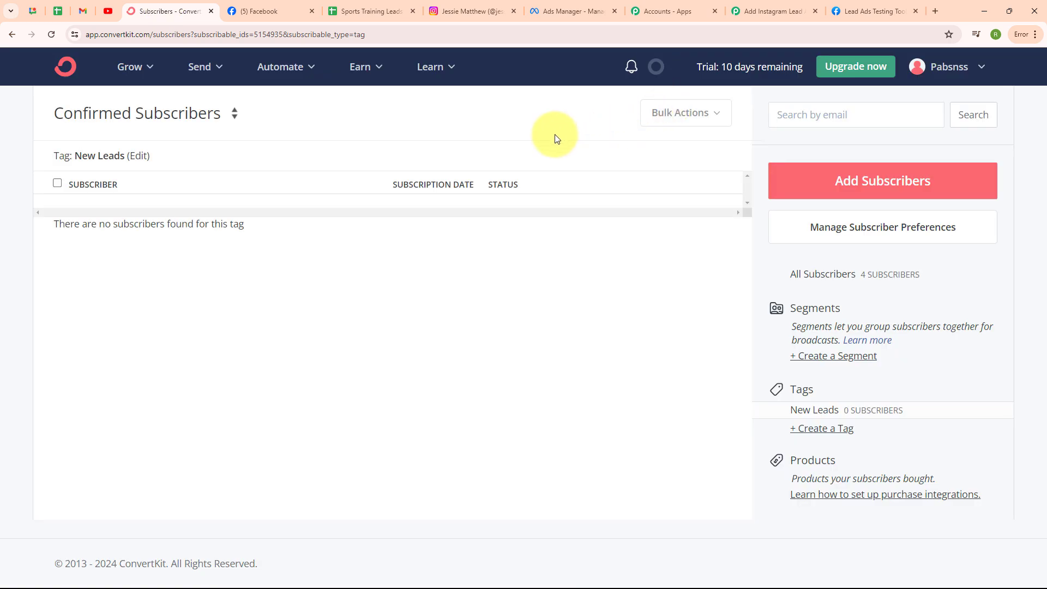
Step: Open ConvertKit's account settings and scroll down to the Advanced section with the API key and secret
{"action": "left_click", "coordinate": [926, 67]}
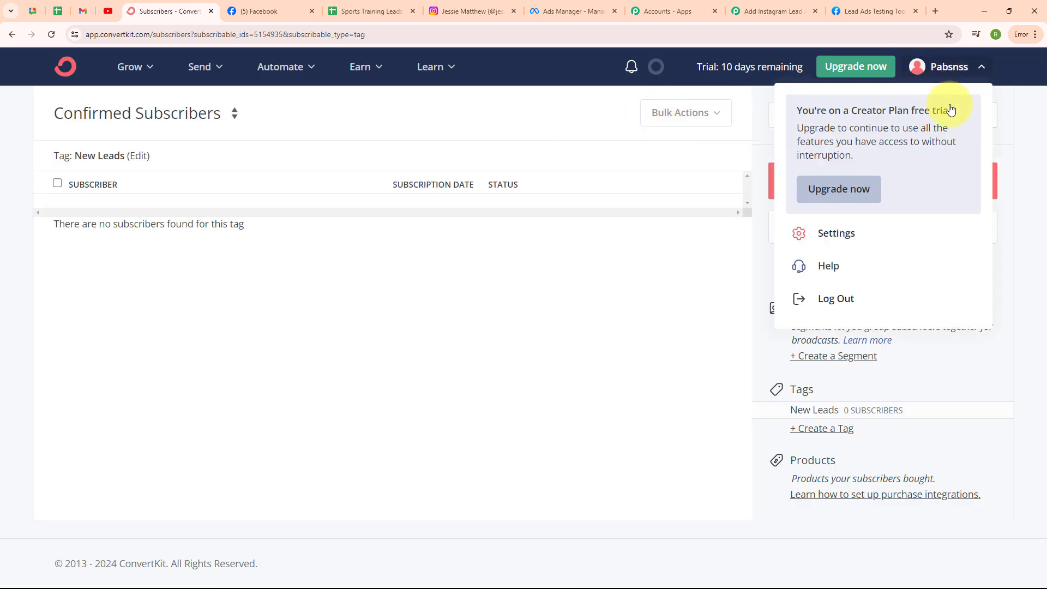
{"action": "left_click", "coordinate": [834, 232]}
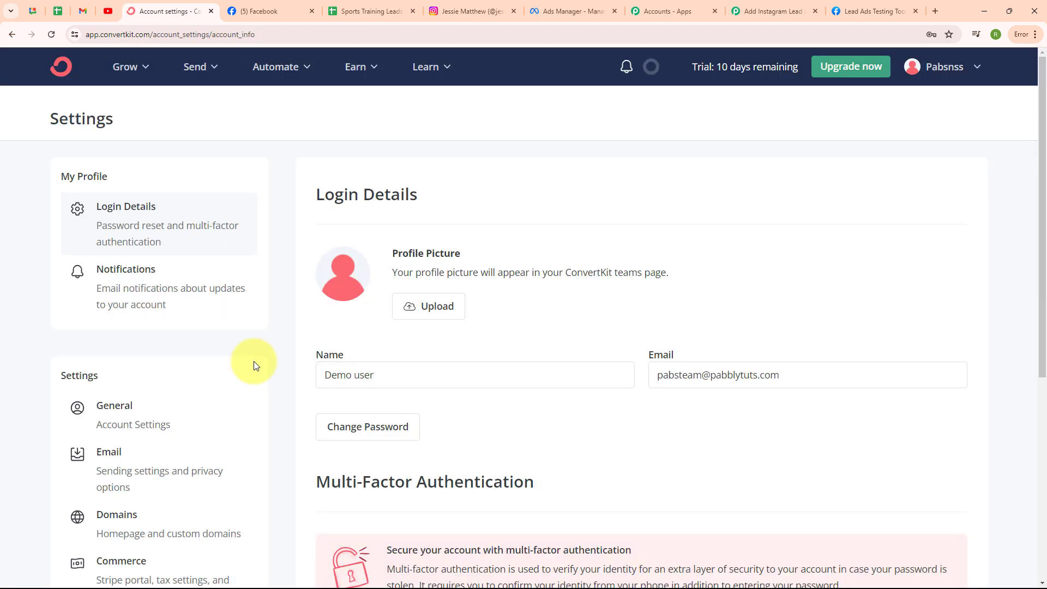
{"action": "scroll", "coordinate": [261, 402], "scroll_direction": "down", "scroll_amount": 3}
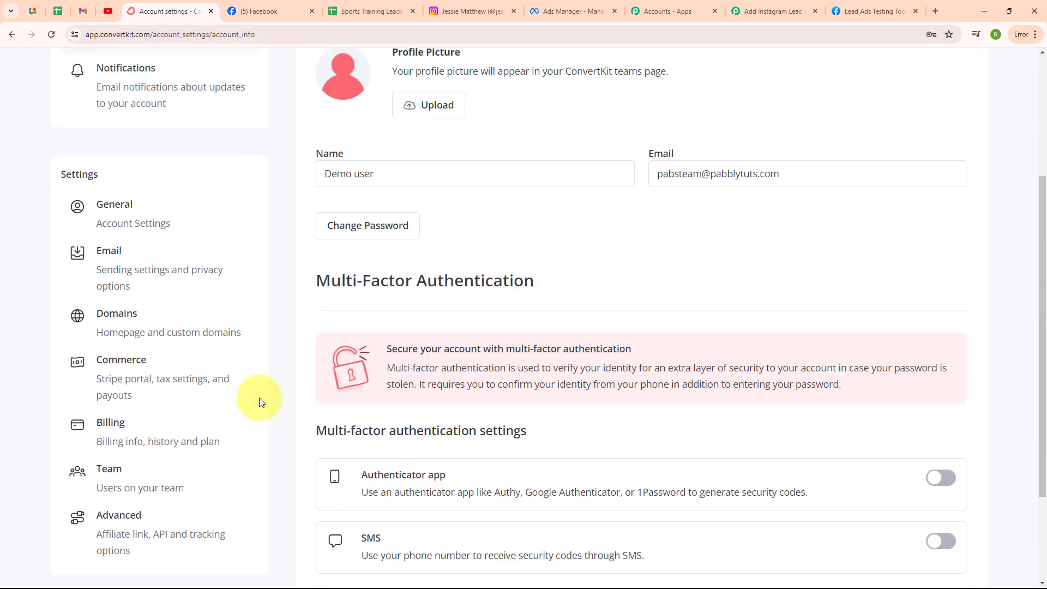
{"action": "scroll", "coordinate": [260, 401], "scroll_direction": "down", "scroll_amount": 2}
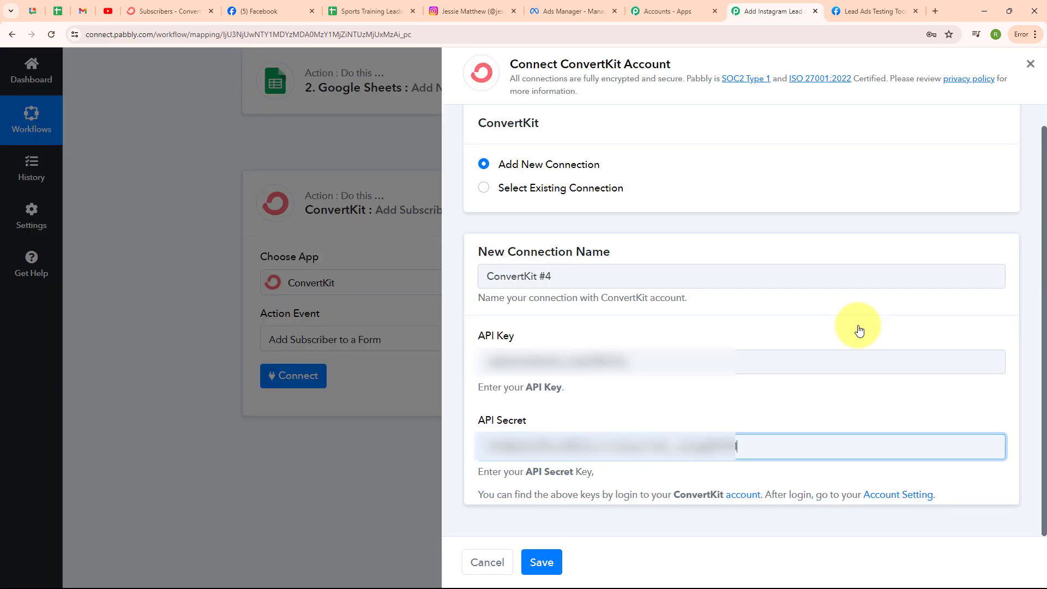
Step: Enter the ConvertKit API secret and save the new connection
{"action": "left_click", "coordinate": [833, 378]}
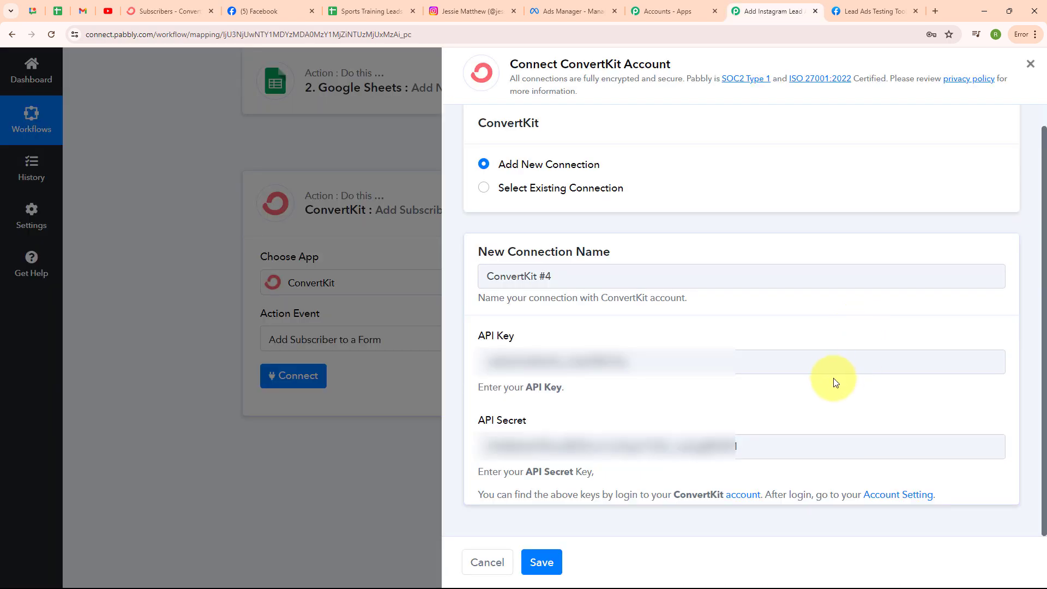
{"action": "left_click", "coordinate": [539, 567]}
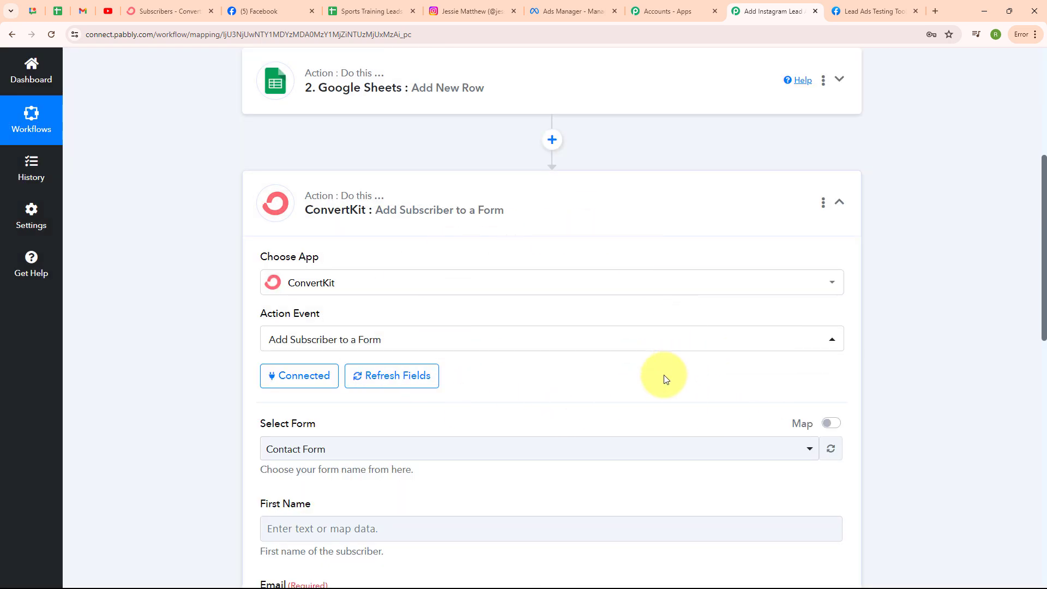
{"action": "scroll", "coordinate": [663, 375], "scroll_direction": "down", "scroll_amount": 3}
{"action": "scroll", "coordinate": [663, 374], "scroll_direction": "down", "scroll_amount": 1}
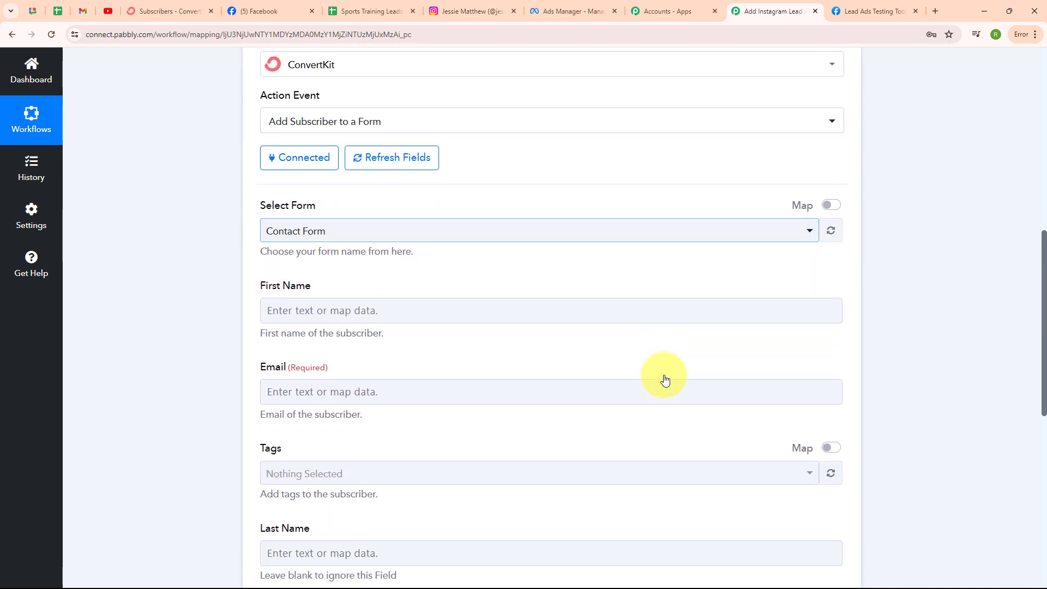
{"action": "scroll", "coordinate": [663, 378], "scroll_direction": "down", "scroll_amount": 1}
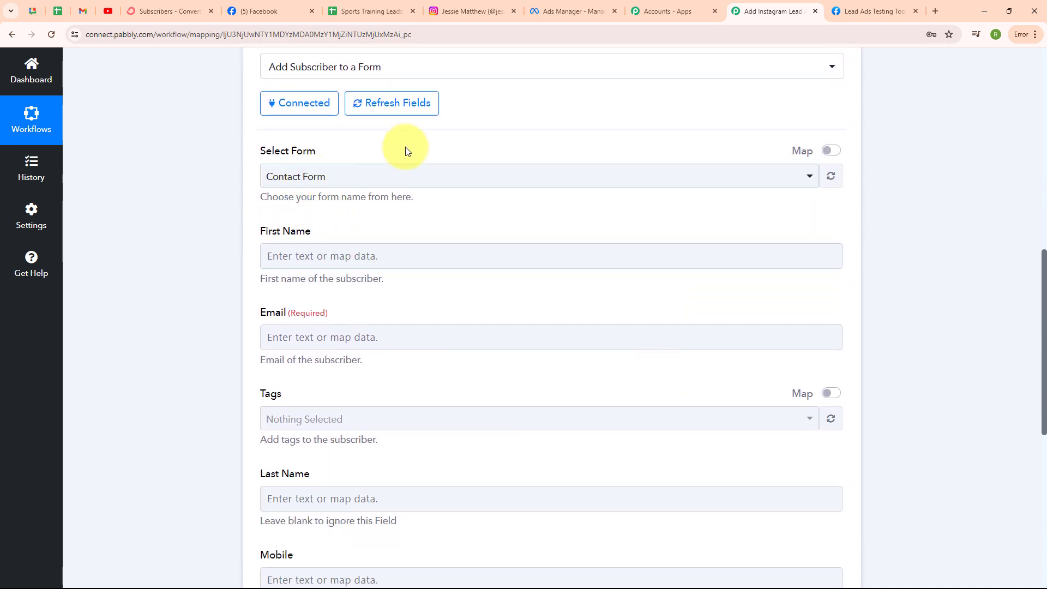
Step: Keep Contact Form as the selected ConvertKit form
{"action": "left_click", "coordinate": [574, 180]}
{"action": "left_click", "coordinate": [594, 244]}
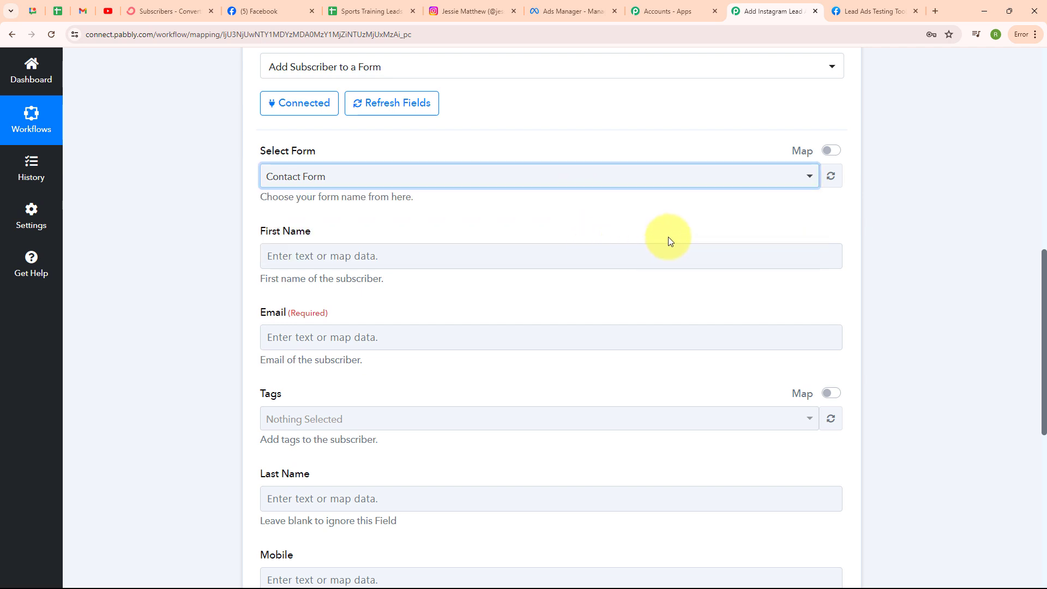
{"action": "scroll", "coordinate": [669, 238], "scroll_direction": "down", "scroll_amount": 1}
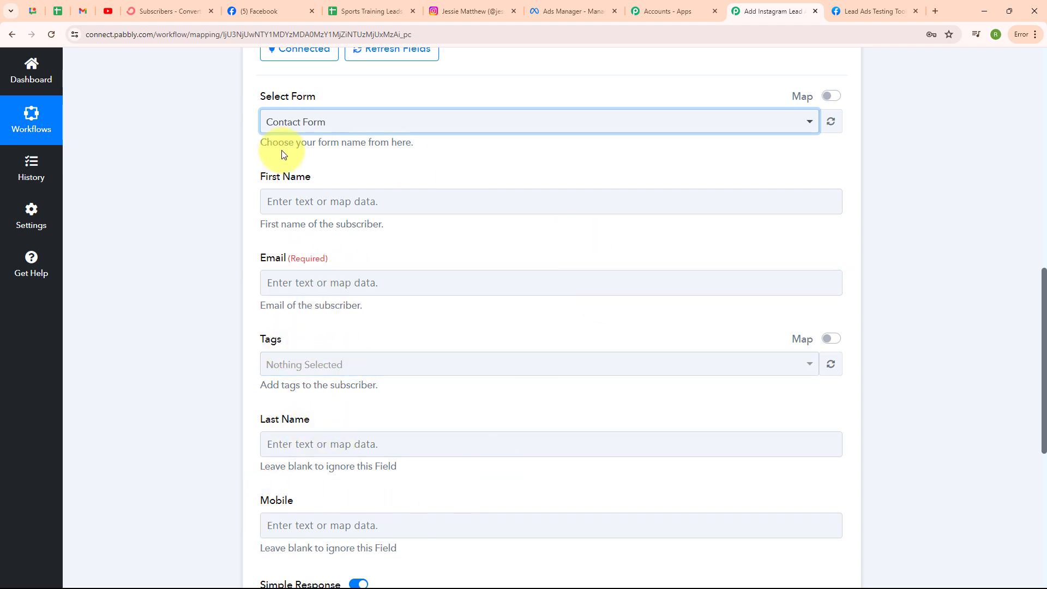
Step: Map the Instagram lead's first name and email into ConvertKit's First Name and Email fields
{"action": "left_click", "coordinate": [285, 202]}
{"action": "left_click", "coordinate": [276, 304]}
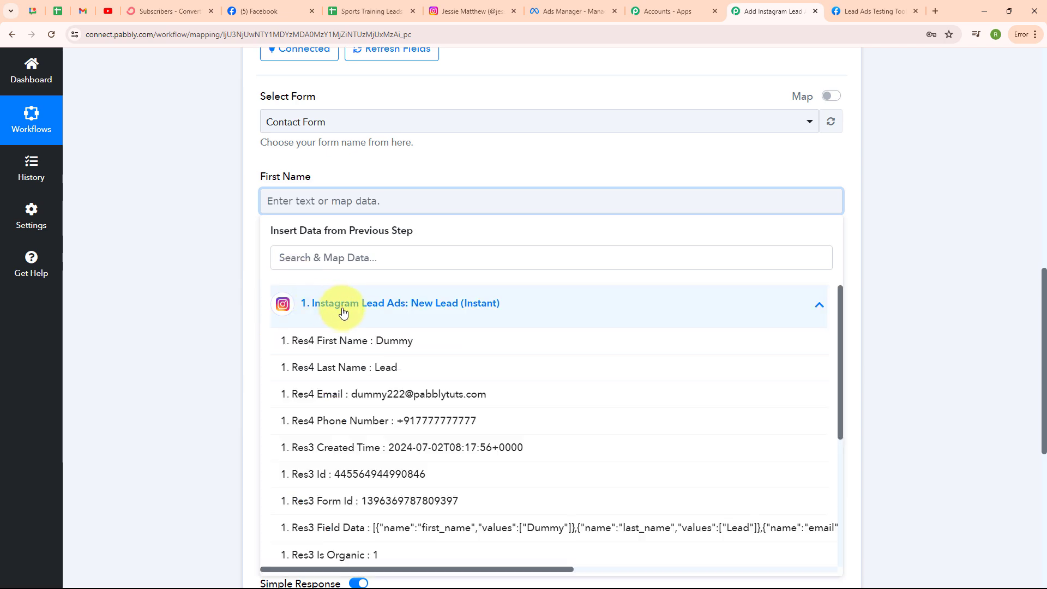
{"action": "left_click", "coordinate": [306, 342]}
{"action": "left_click", "coordinate": [88, 342]}
{"action": "scroll", "coordinate": [433, 339], "scroll_direction": "down", "scroll_amount": 2}
{"action": "left_click", "coordinate": [303, 179]}
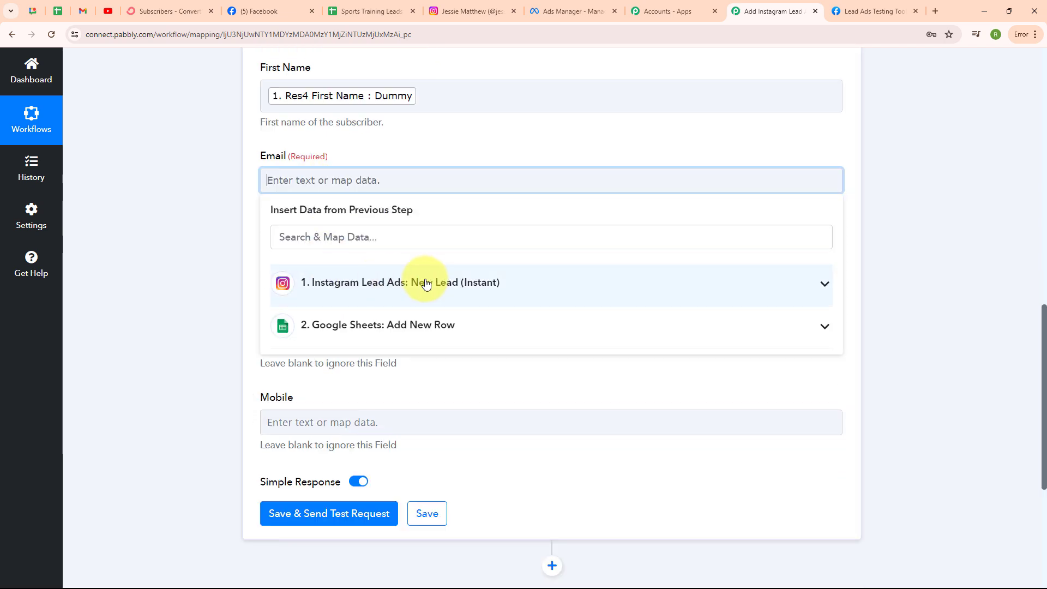
{"action": "left_click", "coordinate": [421, 282]}
{"action": "left_click", "coordinate": [439, 384]}
{"action": "left_click", "coordinate": [180, 355]}
{"action": "scroll", "coordinate": [402, 213], "scroll_direction": "down", "scroll_amount": 1}
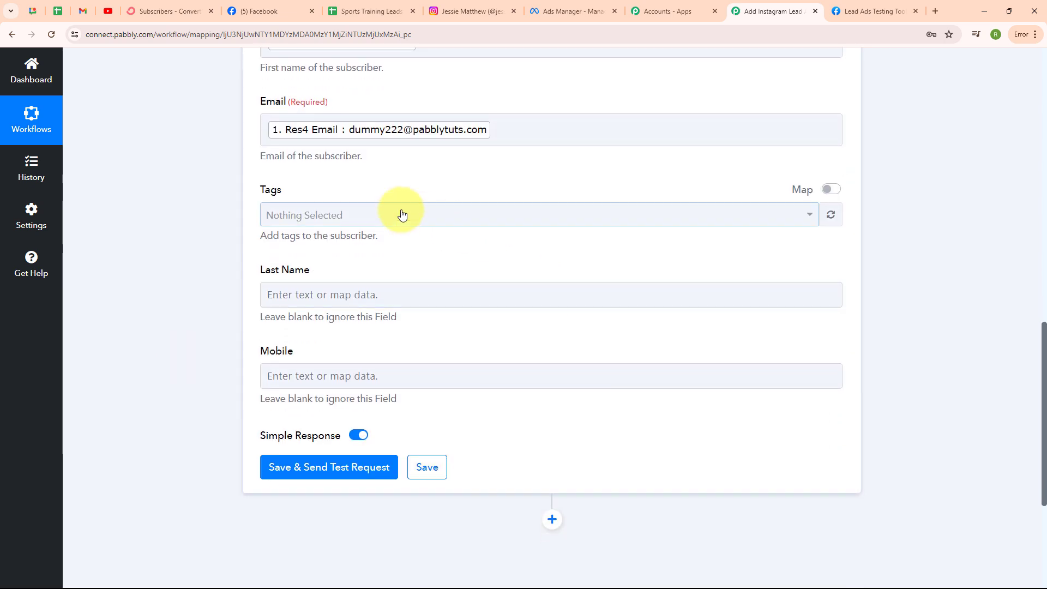
Step: Tag the subscriber with New Leads
{"action": "left_click", "coordinate": [402, 215]}
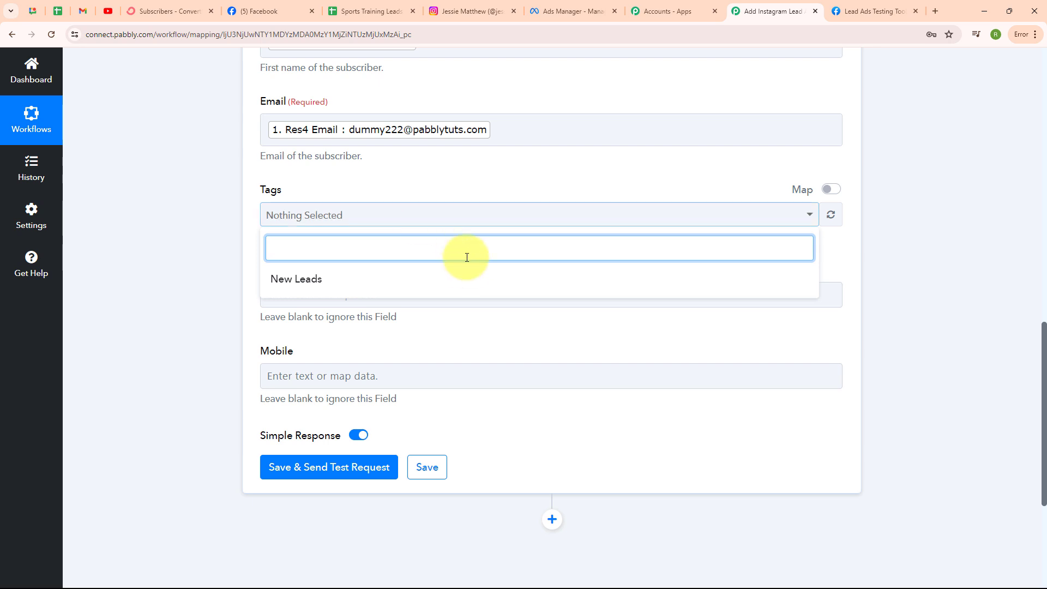
{"action": "left_click", "coordinate": [309, 282]}
{"action": "key", "text": "Escape"}
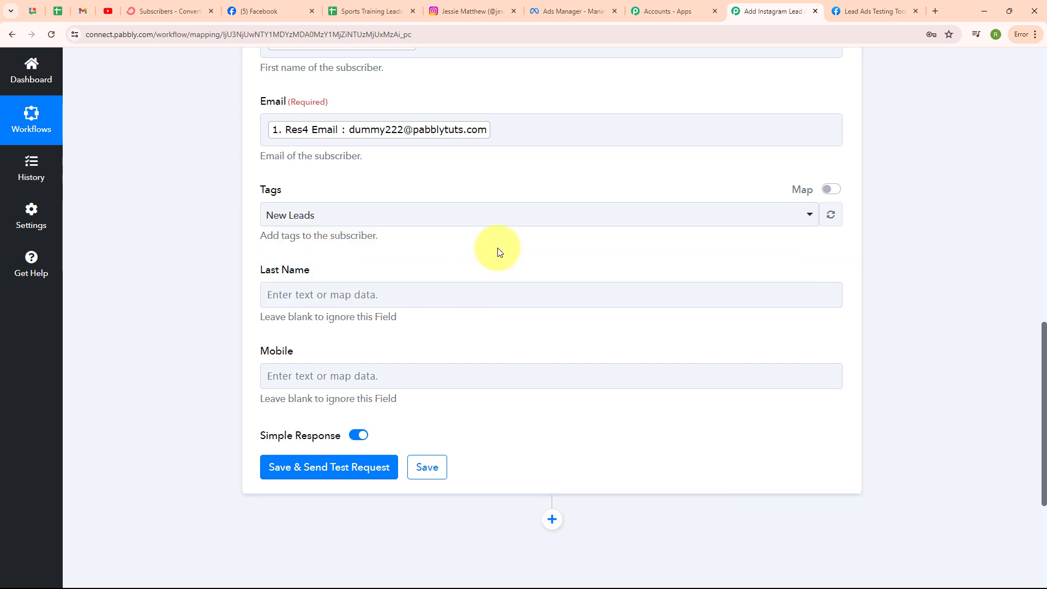
{"action": "scroll", "coordinate": [498, 250], "scroll_direction": "down", "scroll_amount": 2}
Step: Map the lead's last name into Last Name and phone number into Mobile
{"action": "left_click", "coordinate": [294, 185]}
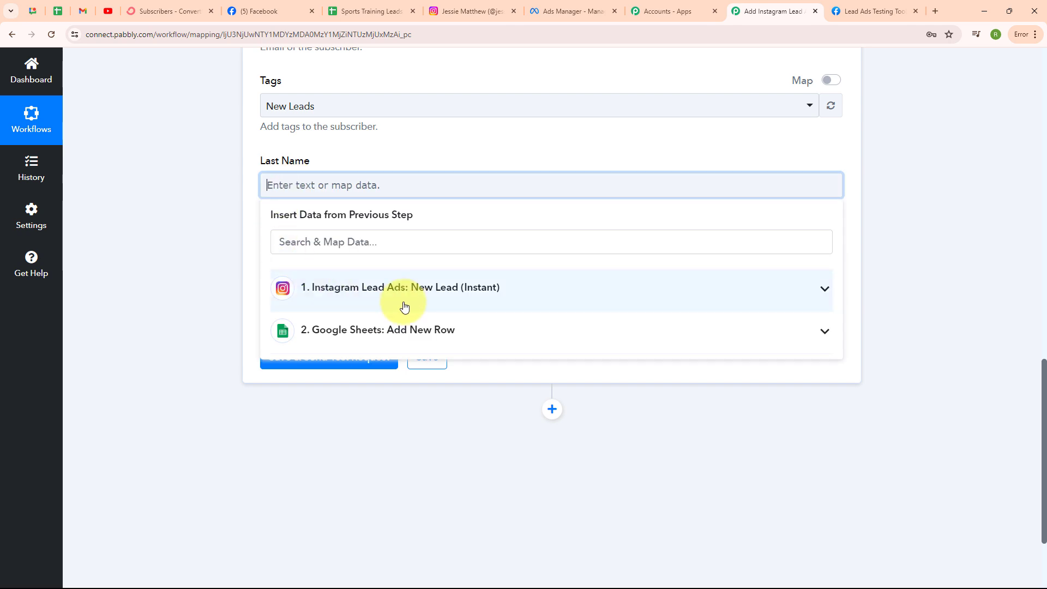
{"action": "left_click", "coordinate": [402, 297]}
{"action": "left_click", "coordinate": [402, 357]}
{"action": "left_click", "coordinate": [211, 327]}
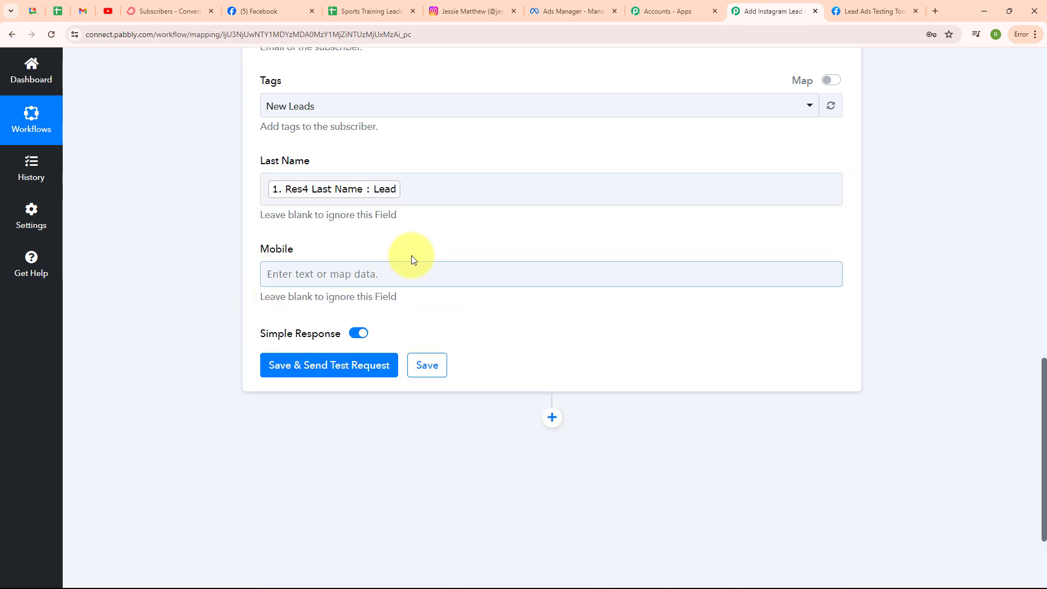
{"action": "left_click", "coordinate": [274, 272]}
{"action": "left_click", "coordinate": [434, 391]}
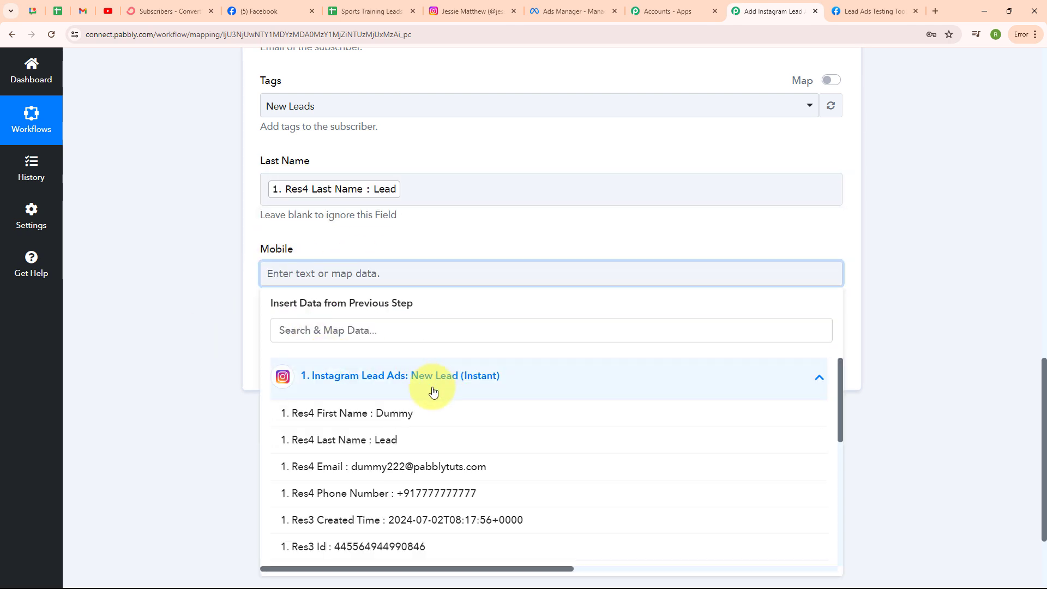
{"action": "left_click", "coordinate": [409, 493]}
{"action": "left_click", "coordinate": [208, 375]}
Step: Save the ConvertKit step and send a test, checking the response shows an active subscription
{"action": "scroll", "coordinate": [642, 222], "scroll_direction": "up", "scroll_amount": 5}
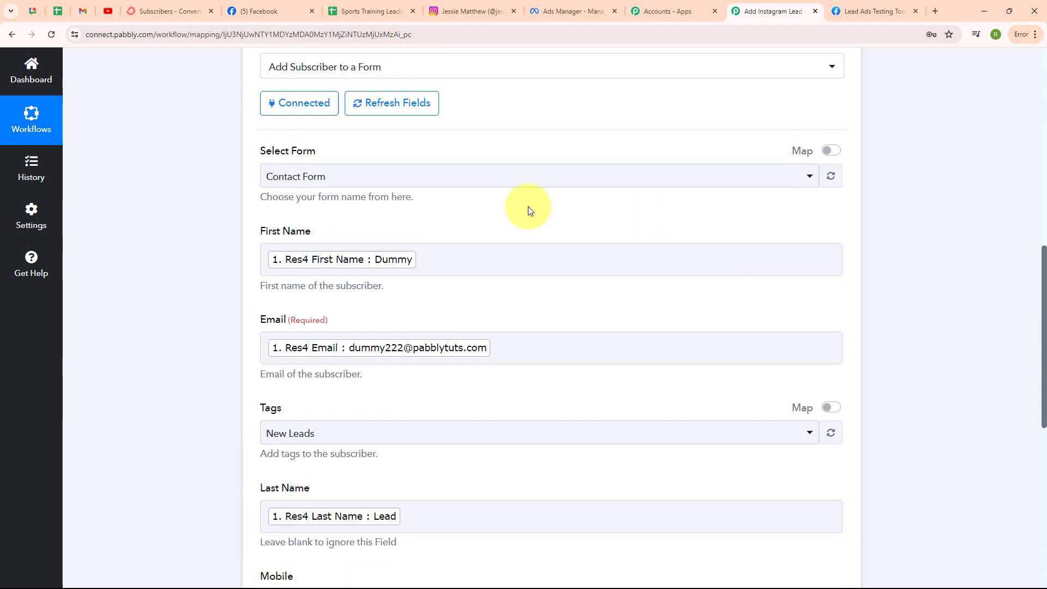
{"action": "scroll", "coordinate": [622, 436], "scroll_direction": "down", "scroll_amount": 5}
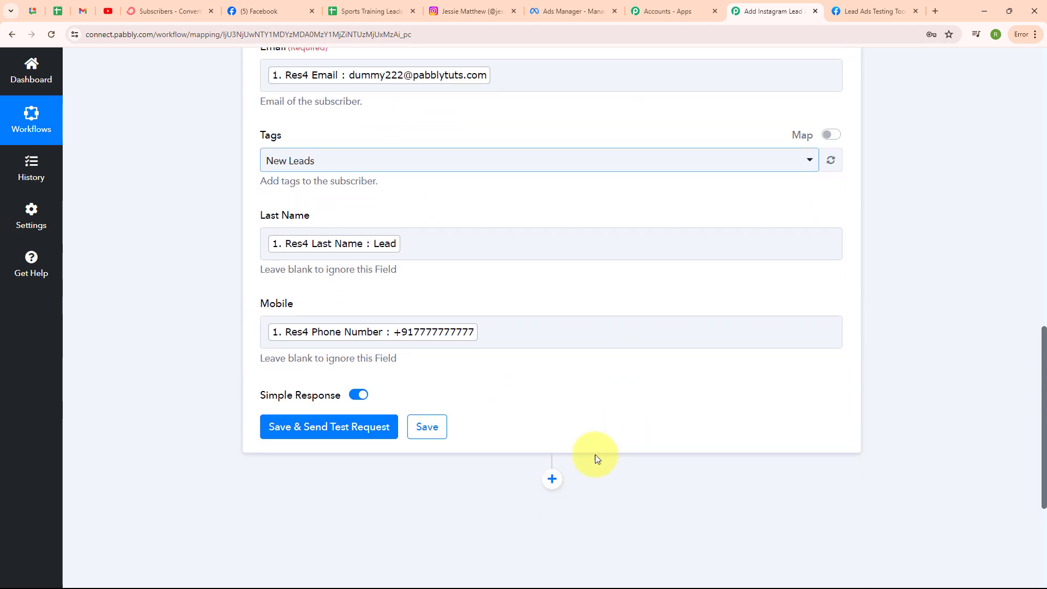
{"action": "left_click", "coordinate": [320, 430]}
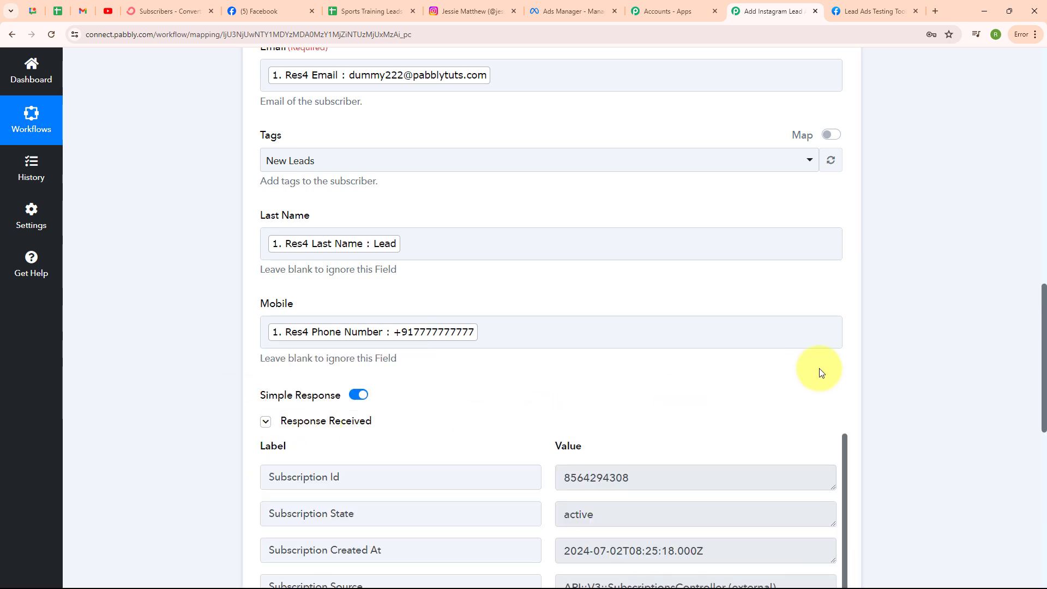
{"action": "scroll", "coordinate": [819, 368], "scroll_direction": "down", "scroll_amount": 3}
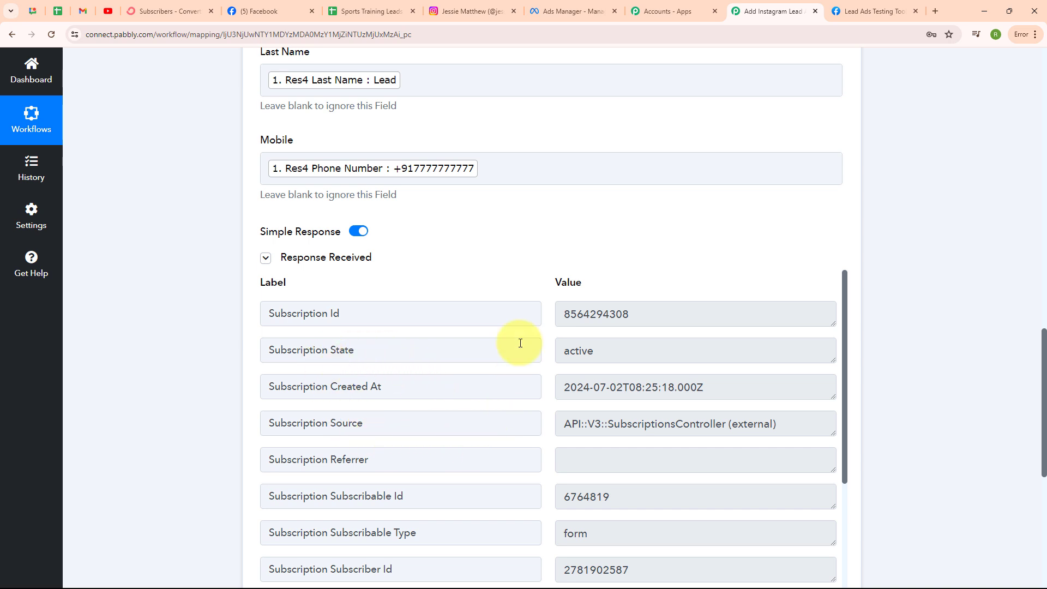
Step: Reload ConvertKit's subscribers to confirm the test subscriber under New Leads, then return to the Pabbly workflow
{"action": "left_click", "coordinate": [122, 5]}
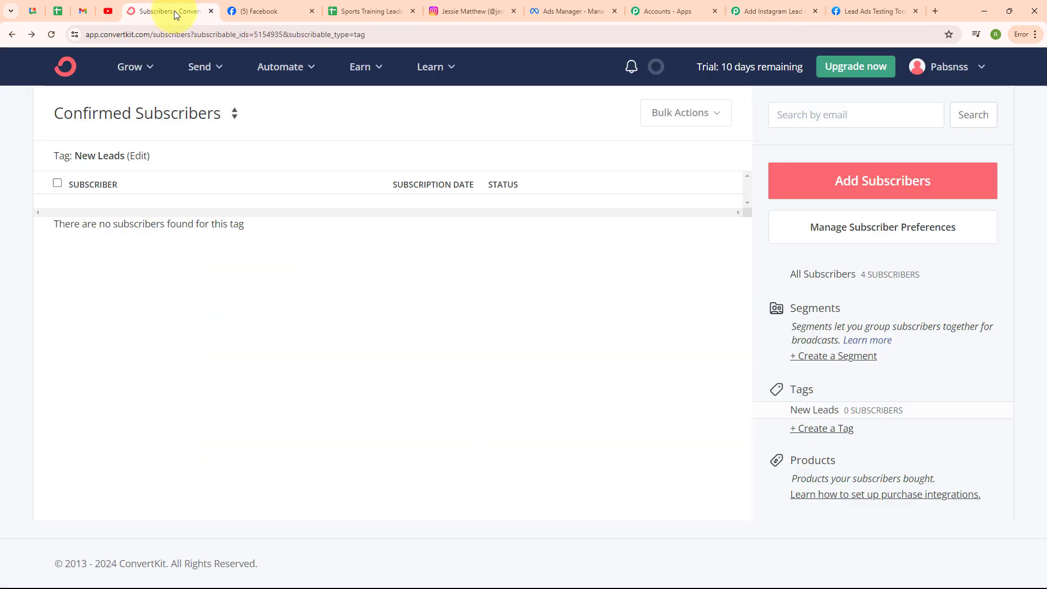
{"action": "left_click", "coordinate": [48, 38]}
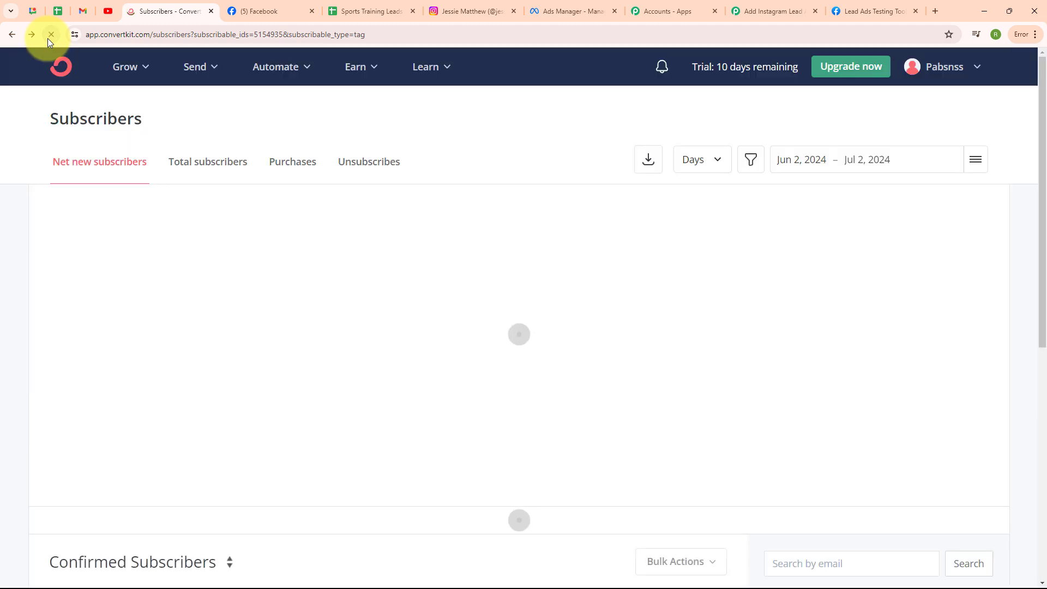
{"action": "scroll", "coordinate": [537, 327], "scroll_direction": "down", "scroll_amount": 8}
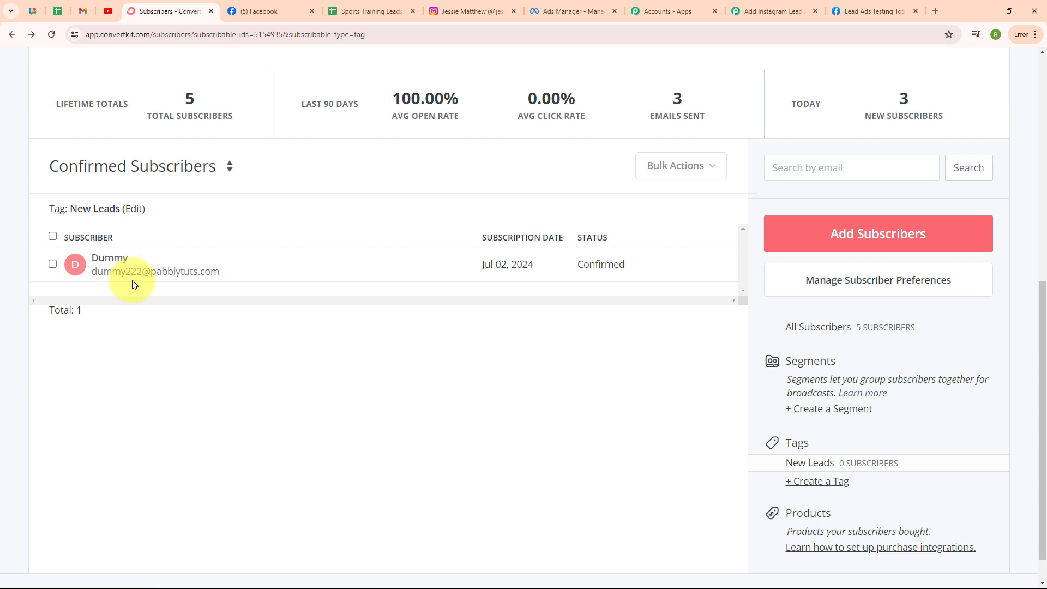
{"action": "left_click", "coordinate": [758, 13]}
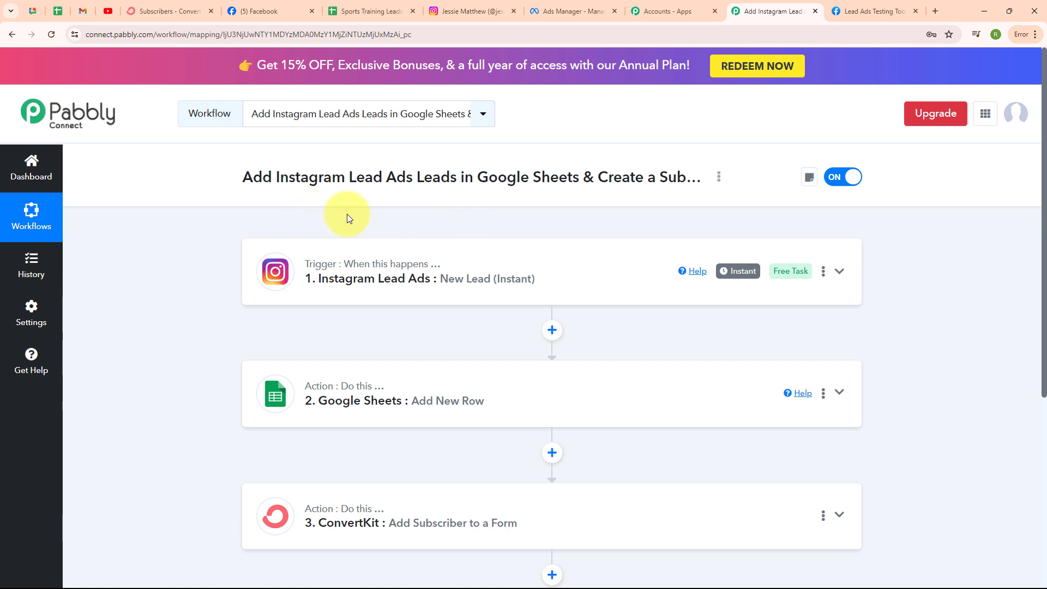
Step: Delete the existing Sports Training test lead in the Lead Ads Testing Tool and reload the page
{"action": "left_click", "coordinate": [850, 7]}
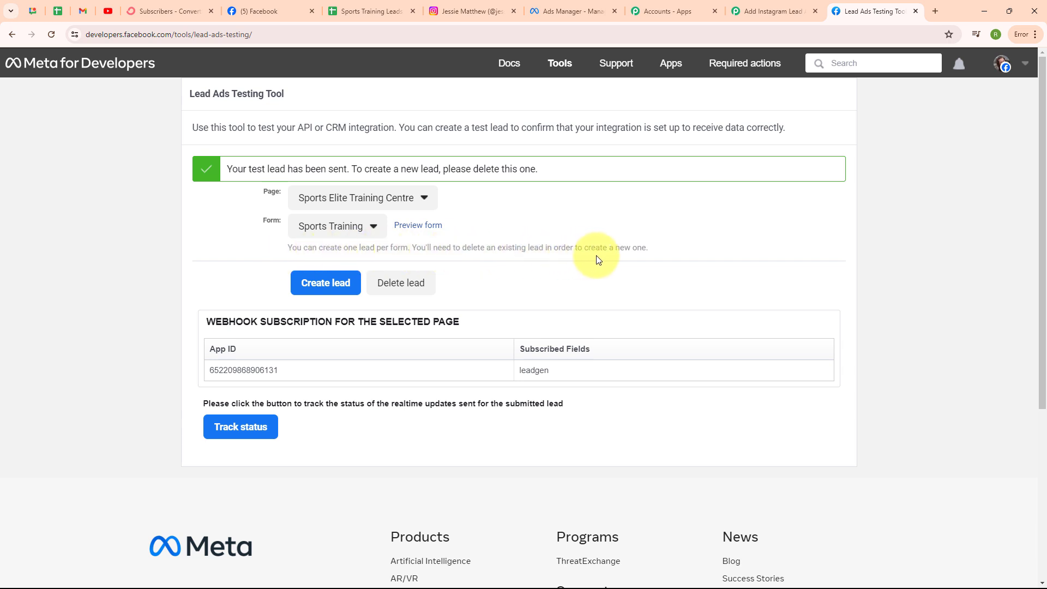
{"action": "left_click", "coordinate": [412, 284]}
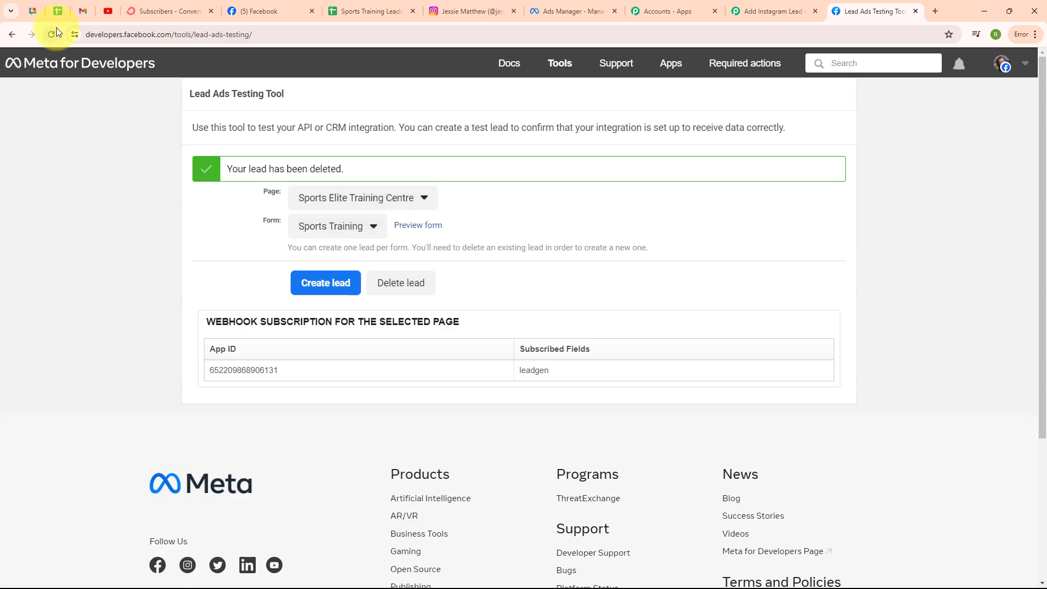
{"action": "left_click", "coordinate": [55, 33]}
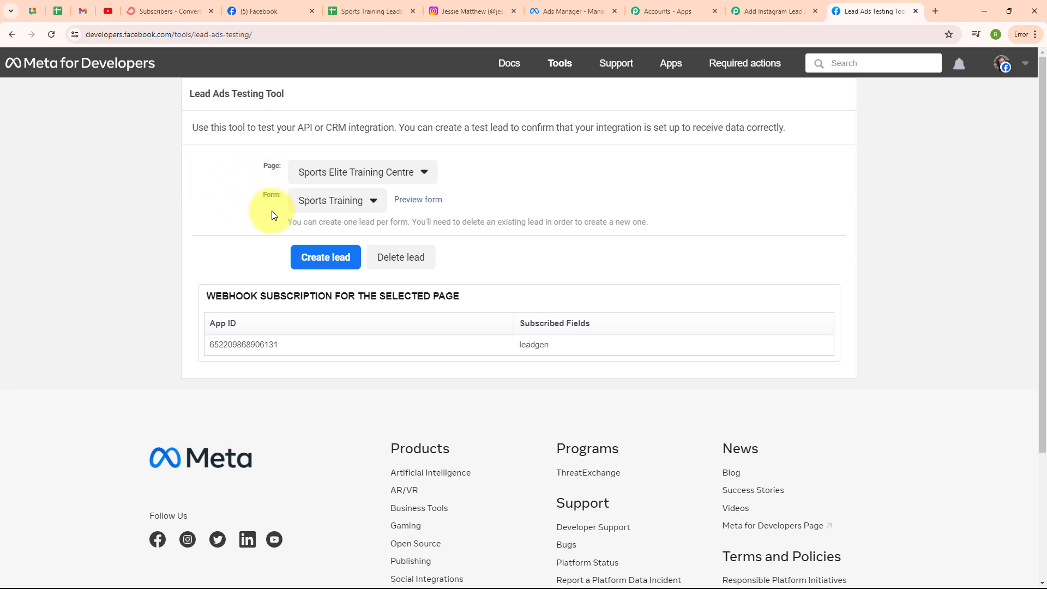
Step: Preview the Sports Training form and fill in first name Testing, last name Lead, and a test email
{"action": "left_click", "coordinate": [412, 203]}
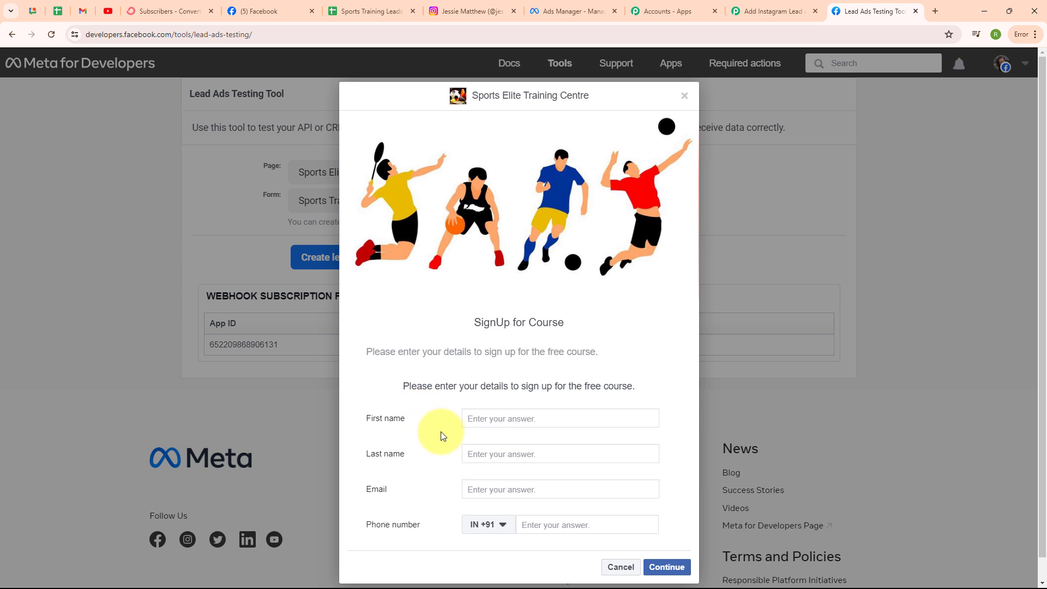
{"action": "left_click", "coordinate": [473, 417]}
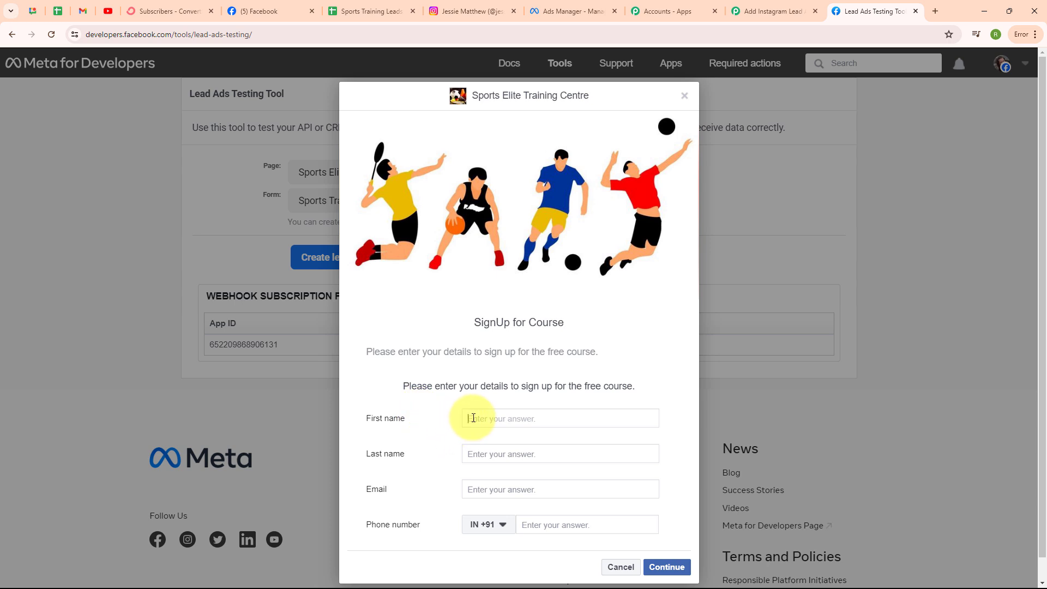
{"action": "type", "text": "Testing"}
{"action": "left_click", "coordinate": [490, 451]}
{"action": "type", "text": "Lead"}
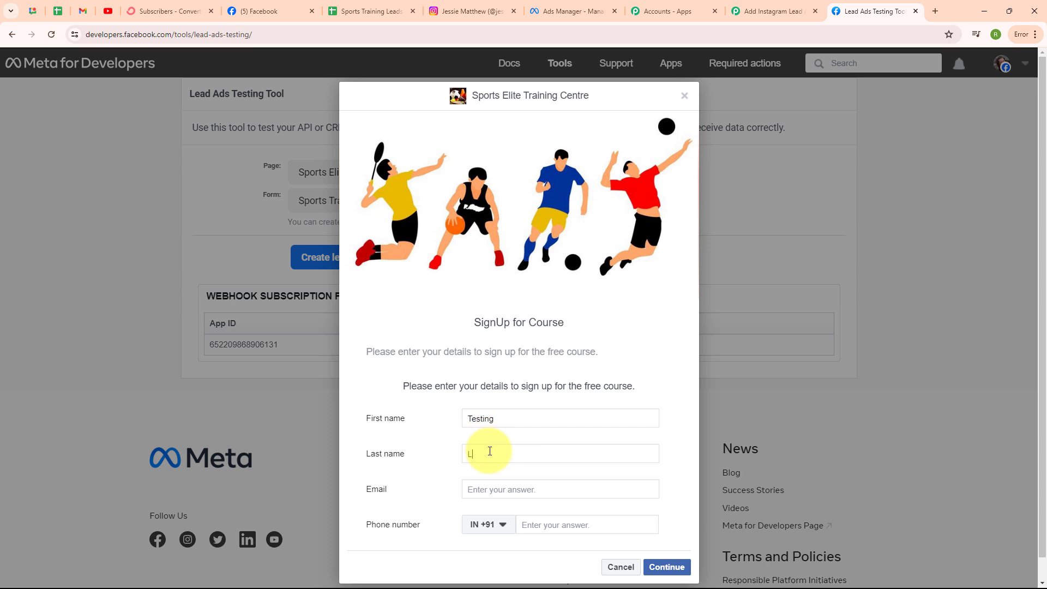
{"action": "left_click", "coordinate": [494, 489]}
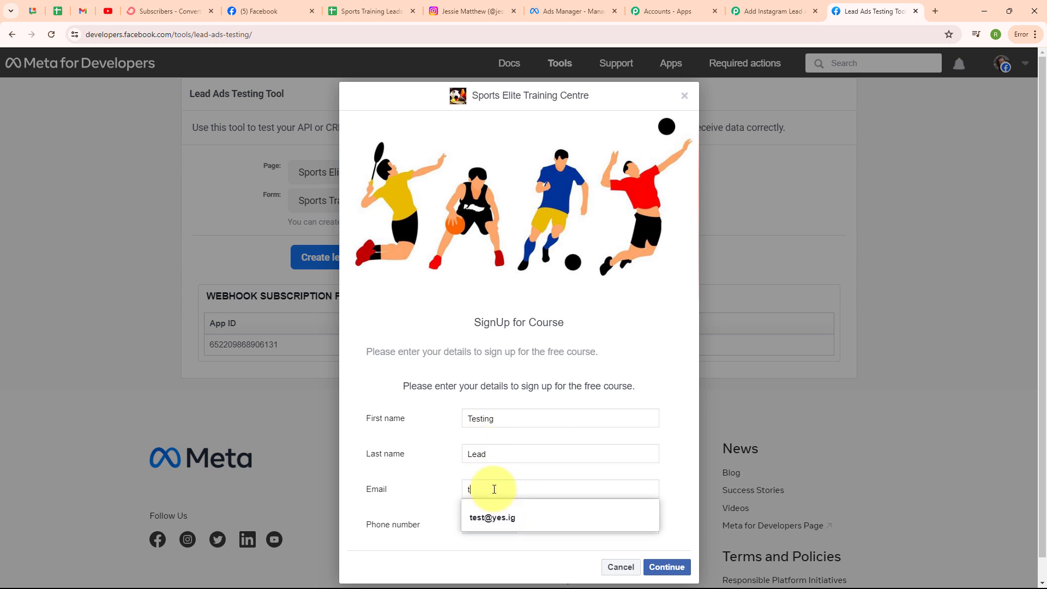
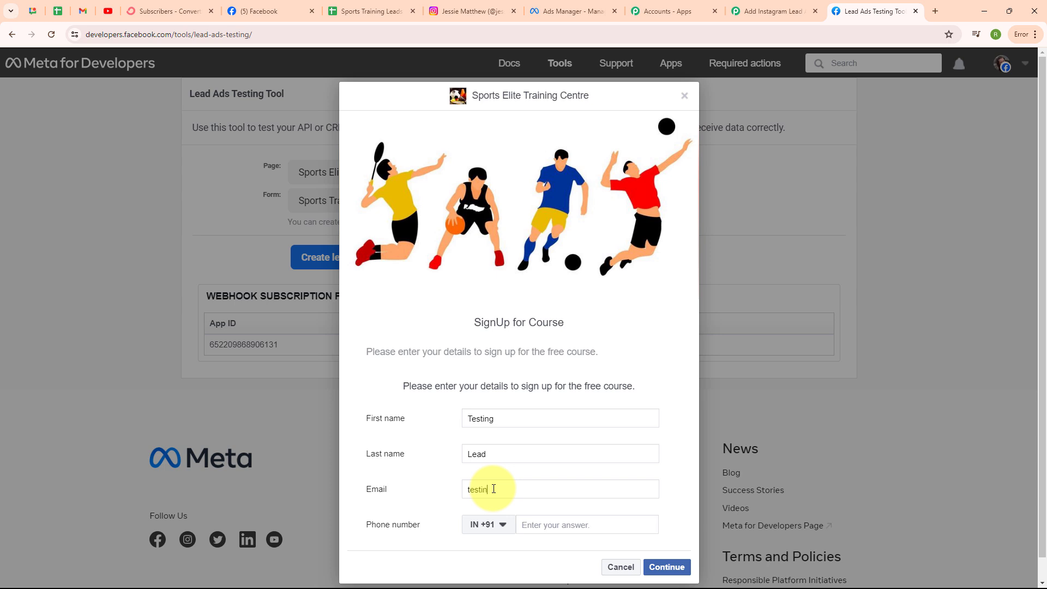
{"action": "left_click", "coordinate": [557, 531]}
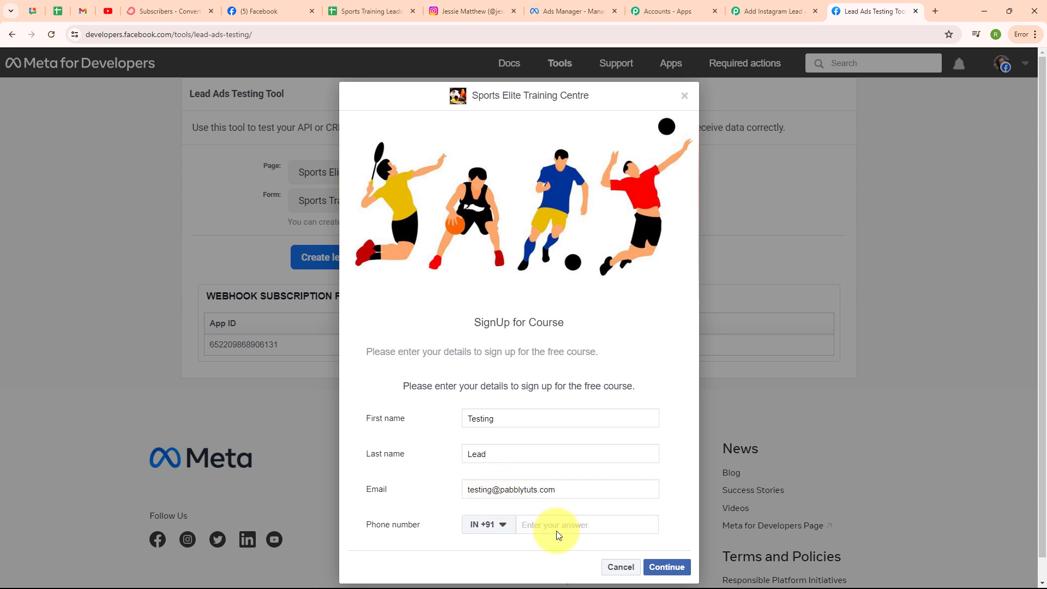
Step: Continue past the terms step, submit the test lead, and close the confirmation
{"action": "left_click", "coordinate": [665, 567]}
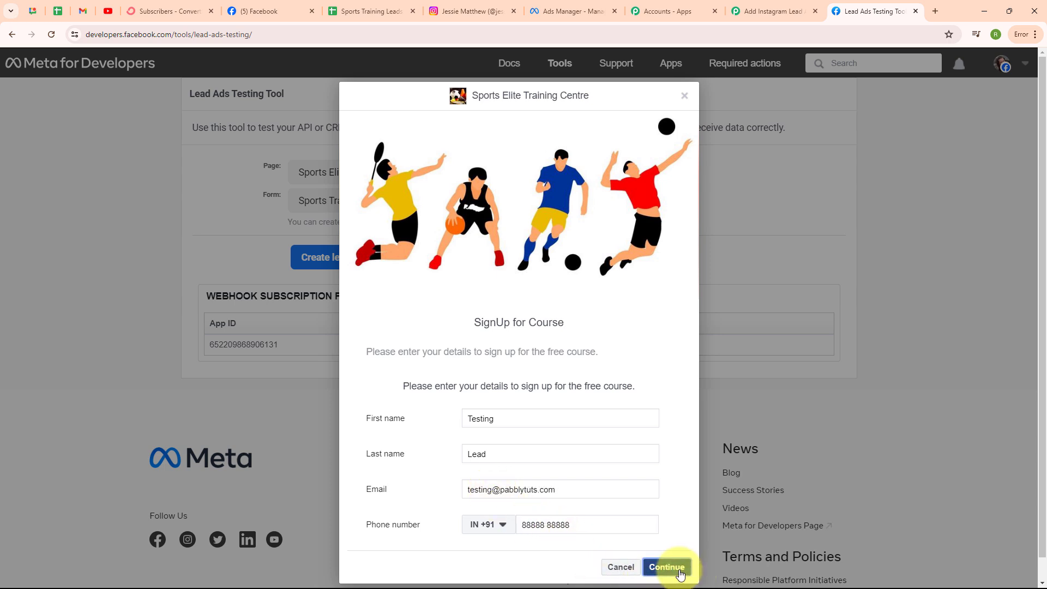
{"action": "left_click", "coordinate": [666, 418]}
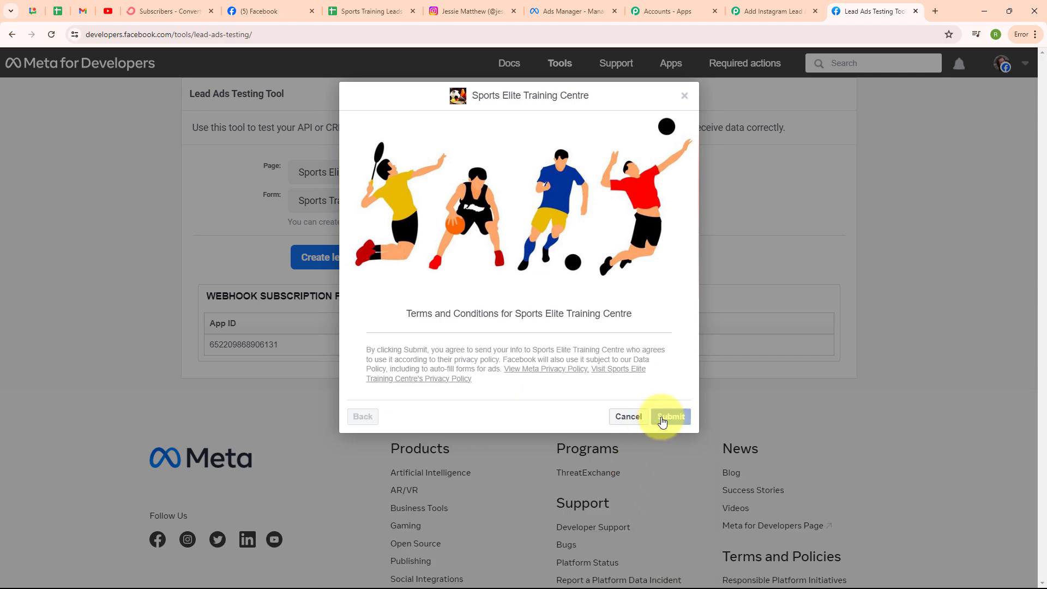
{"action": "left_click", "coordinate": [685, 97]}
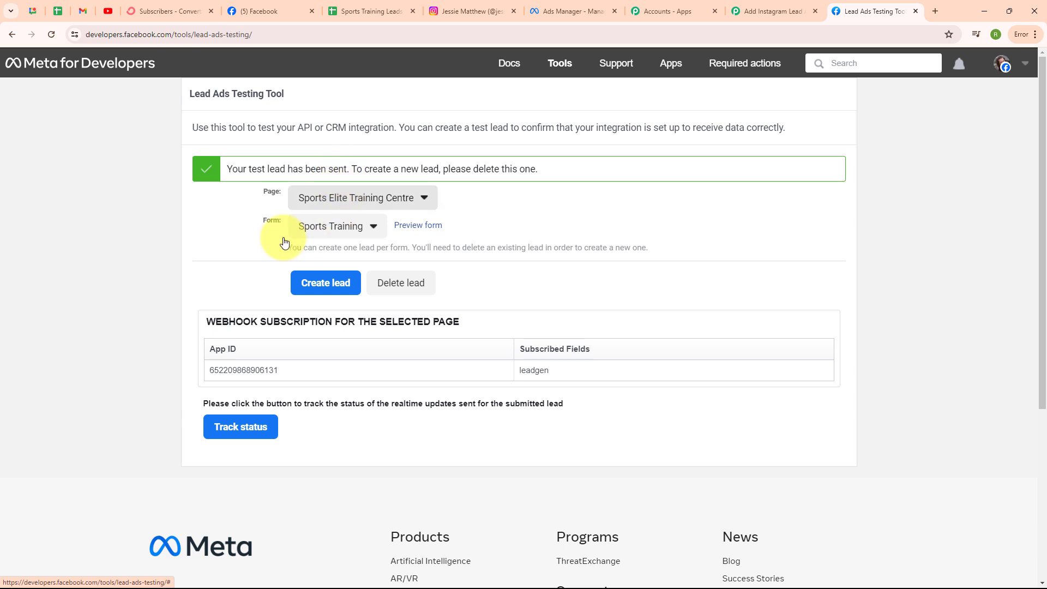
{"action": "left_click", "coordinate": [380, 9]}
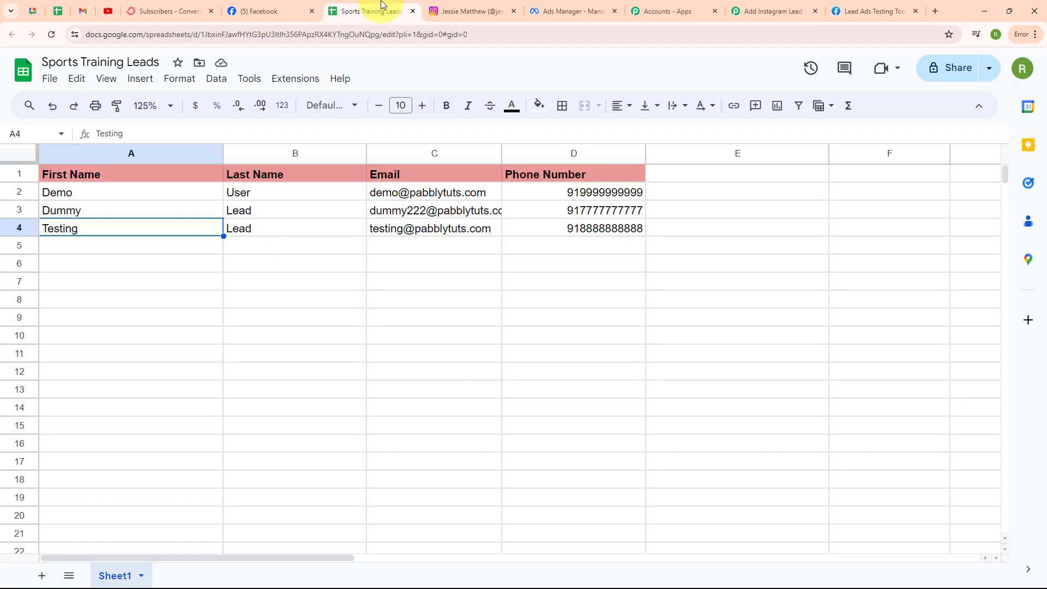
Step: Check row 4 of the Sports Training Leads sheet for the new Testing Lead entry
{"action": "left_click", "coordinate": [158, 248]}
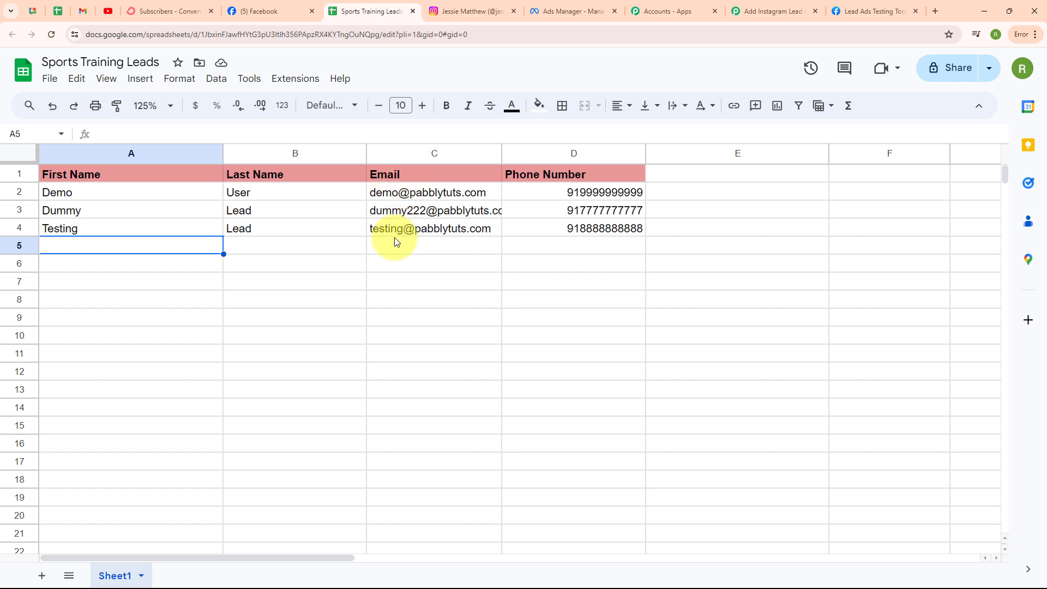
{"action": "mouse_move", "coordinate": [485, 237]}
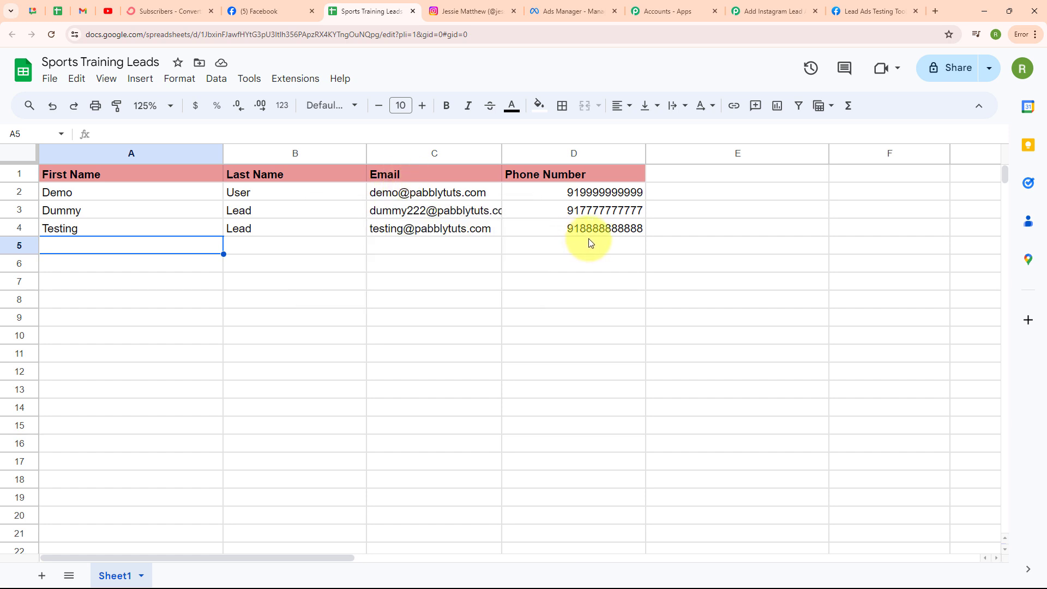
{"action": "left_click", "coordinate": [170, 11]}
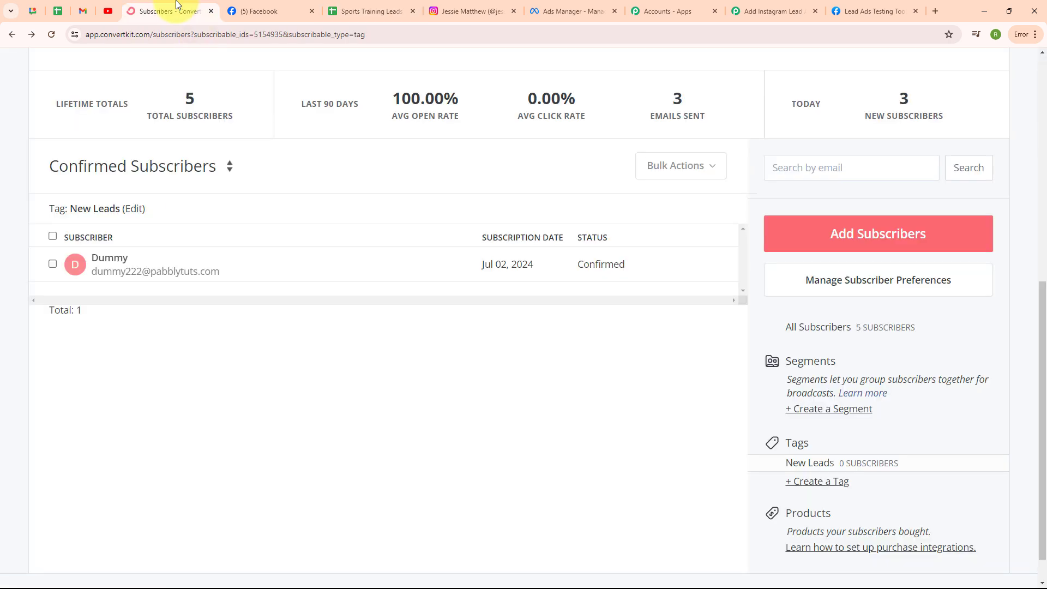
Step: Reload ConvertKit subscribers to see the Testing lead under New Leads, then return to Pabbly
{"action": "left_click", "coordinate": [50, 33]}
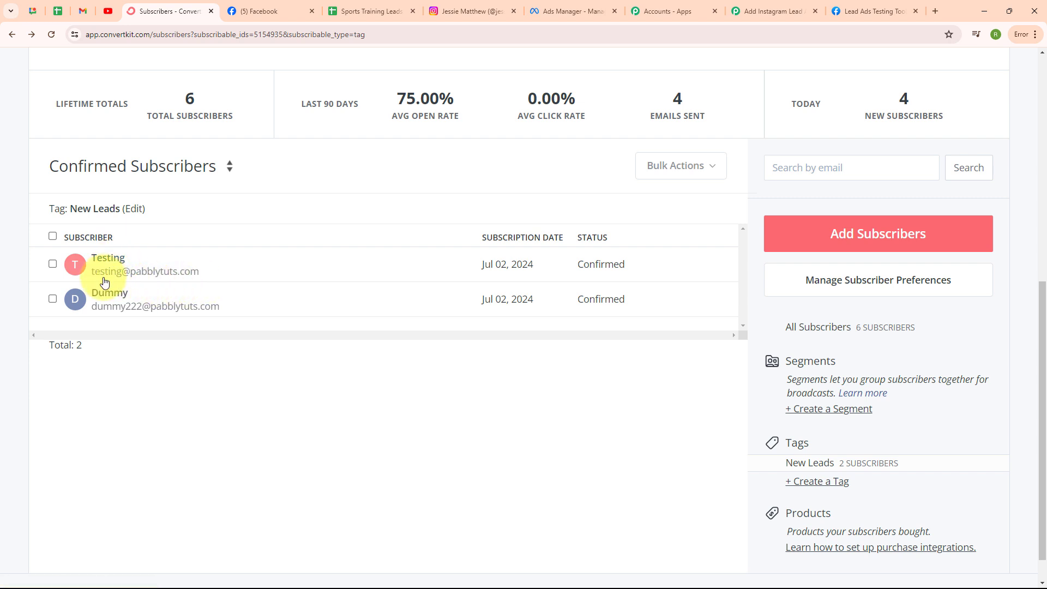
{"action": "left_click", "coordinate": [789, 4]}
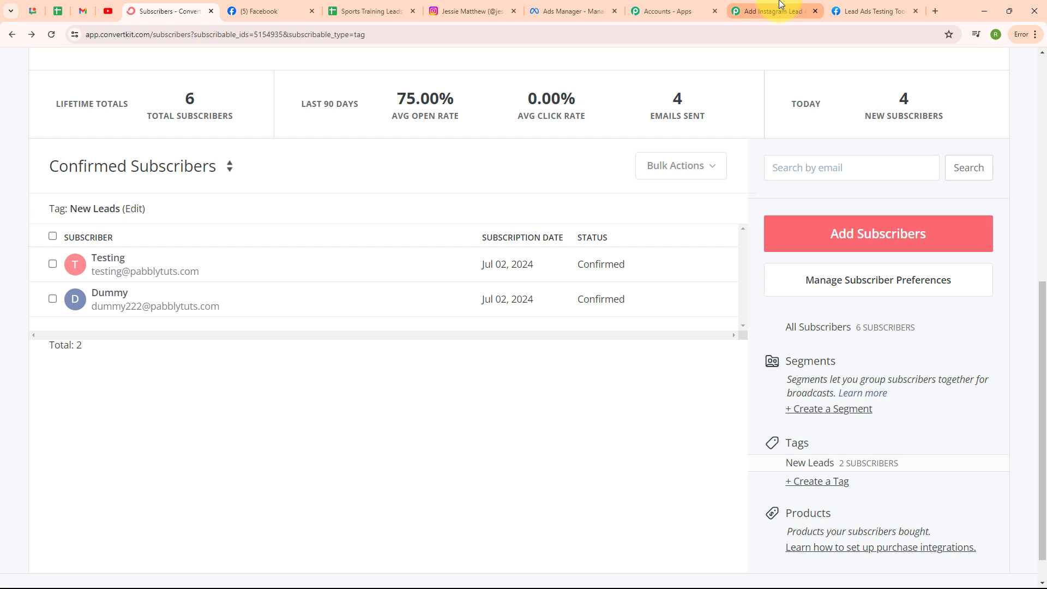